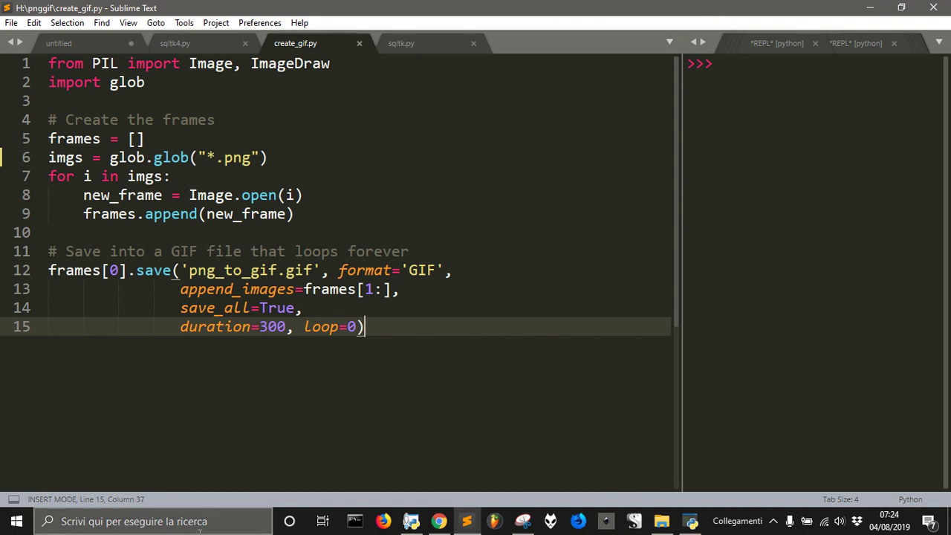
Open Microsoft Office PowerPoint 2007 and apply the blank layout to the first slide
{"action": "left_click", "coordinate": [166, 520]}
{"action": "type", "text": "power"}
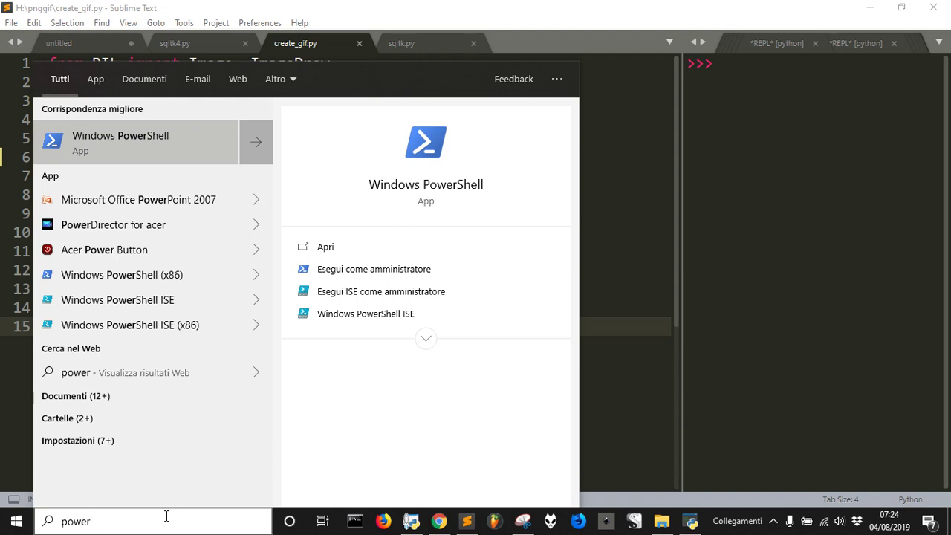
{"action": "key", "text": "Down"}
{"action": "key", "text": "Return"}
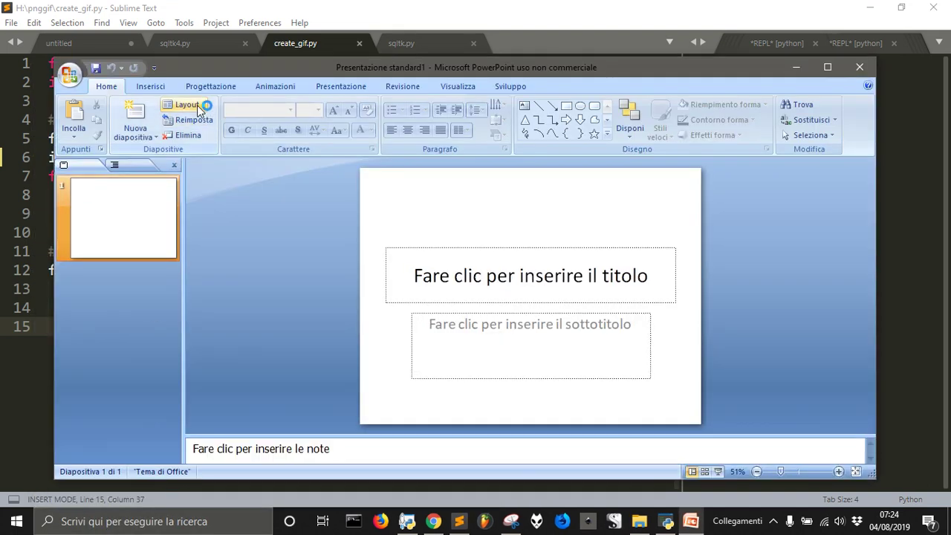
{"action": "left_click", "coordinate": [197, 105]}
{"action": "left_click", "coordinate": [222, 318]}
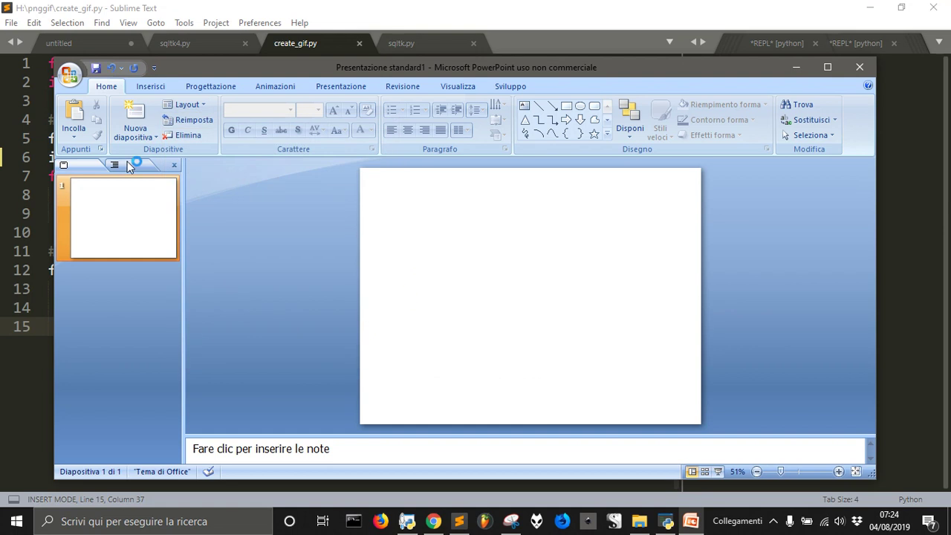
Draw a right-pointing block arrow about 4.2 cm long and 2.2 cm high near the middle of the slide
{"action": "left_click", "coordinate": [150, 86]}
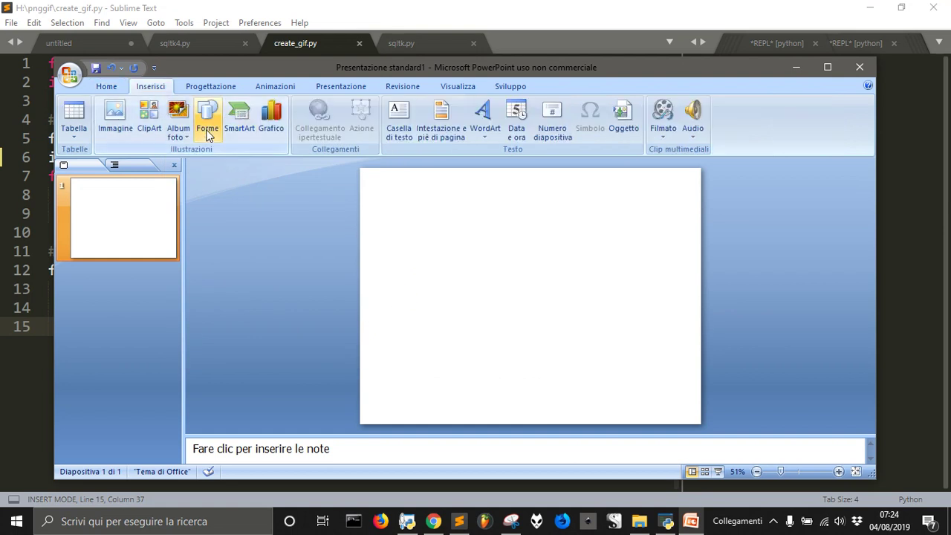
{"action": "left_click", "coordinate": [207, 127]}
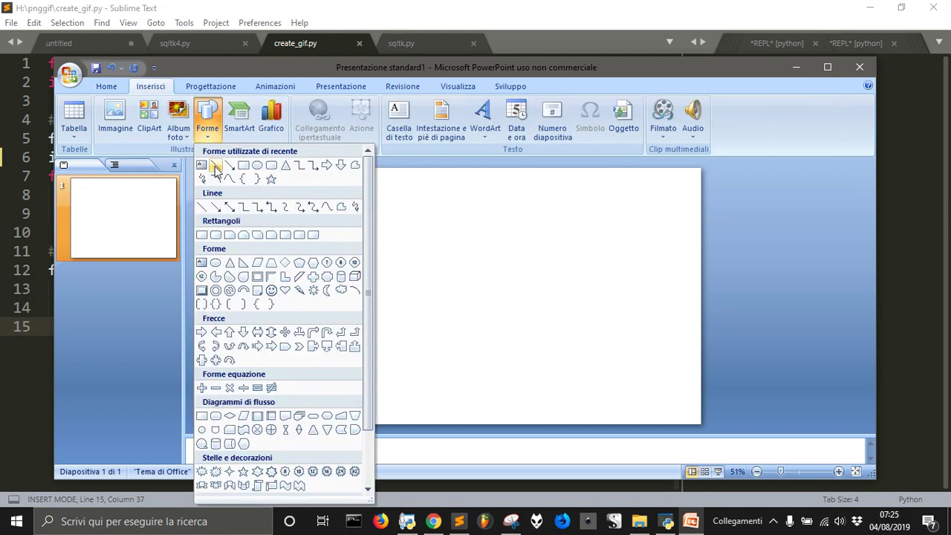
{"action": "left_click", "coordinate": [328, 168]}
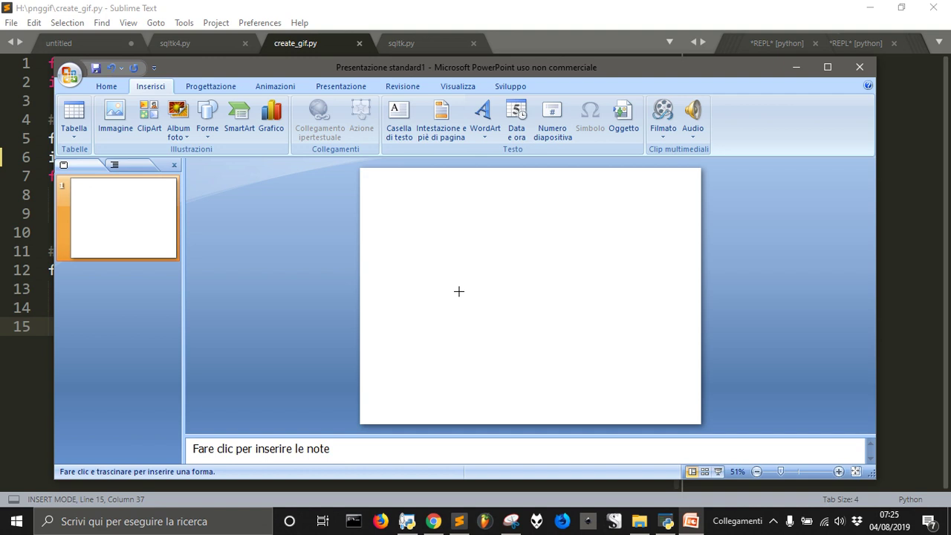
{"action": "mouse_move", "coordinate": [457, 292]}
{"action": "left_mouse_down"}
{"action": "mouse_move", "coordinate": [518, 323]}
{"action": "mouse_move", "coordinate": [489, 318]}
{"action": "left_mouse_up"}
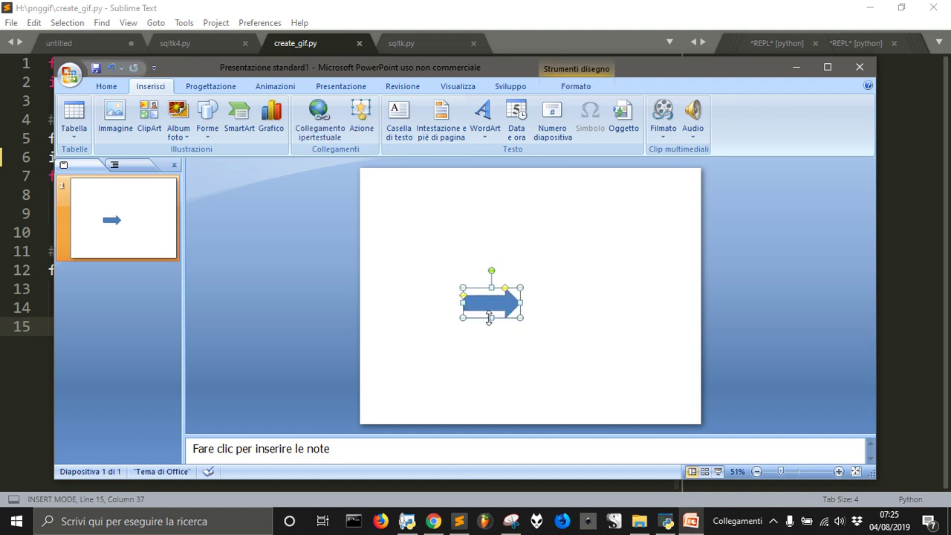
Insert the WordArt text "PNG" in the red-outlined white style and place it to the upper left of the arrow
{"action": "left_click", "coordinate": [208, 122]}
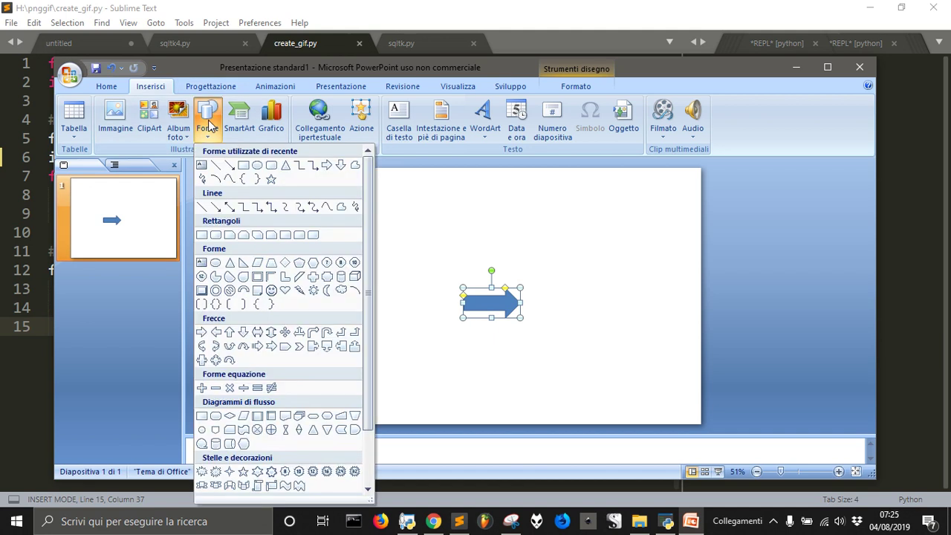
{"action": "left_click", "coordinate": [208, 122]}
{"action": "left_click", "coordinate": [214, 125]}
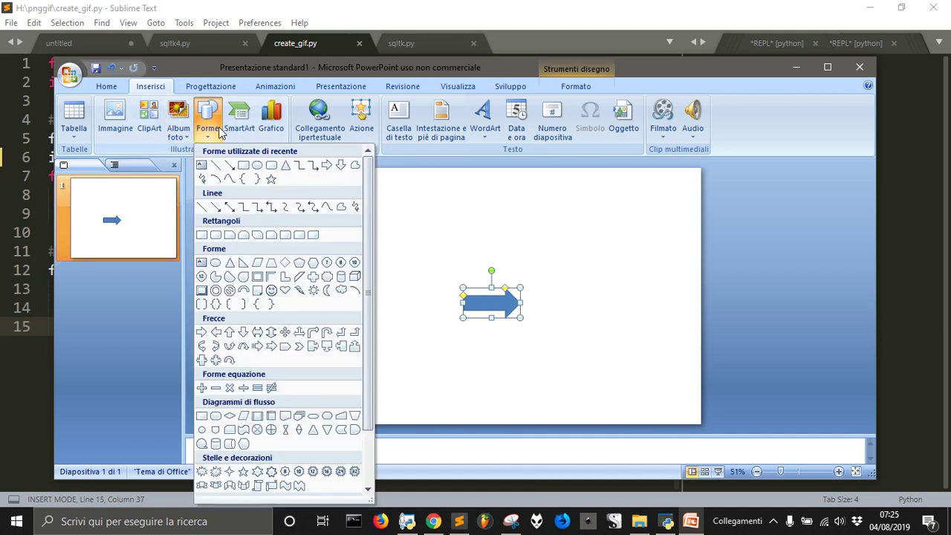
{"action": "left_click", "coordinate": [481, 121]}
{"action": "left_click", "coordinate": [528, 167]}
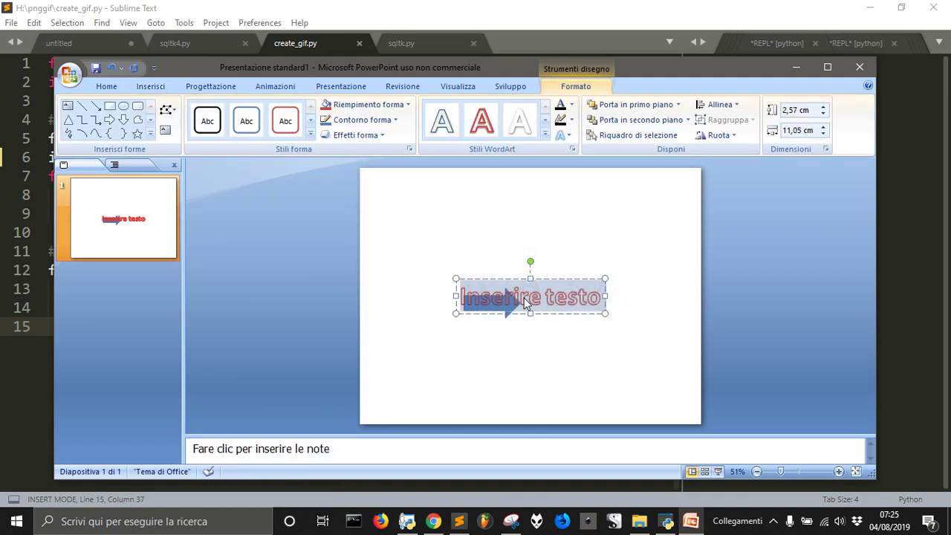
{"action": "type", "text": "PNG"}
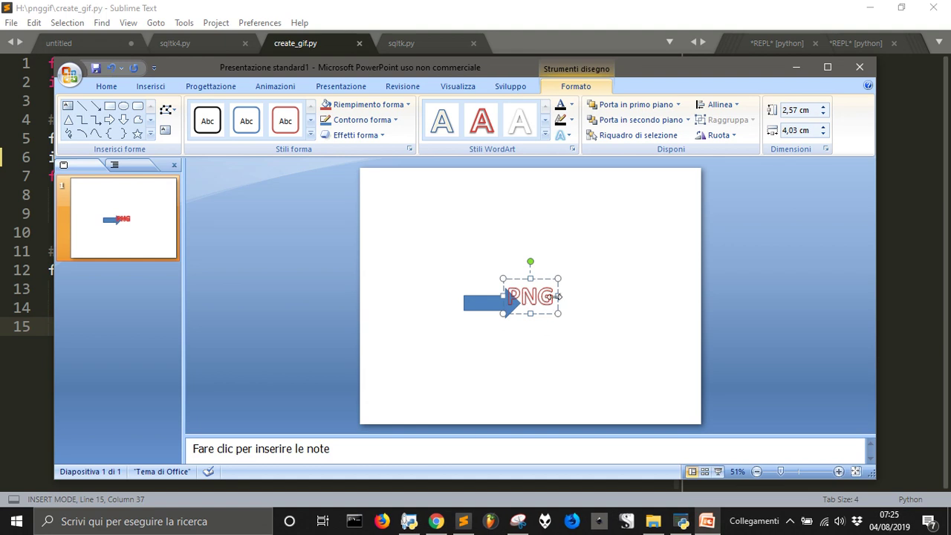
{"action": "left_click_drag", "start_coordinate": [546, 314], "coordinate": [438, 312]}
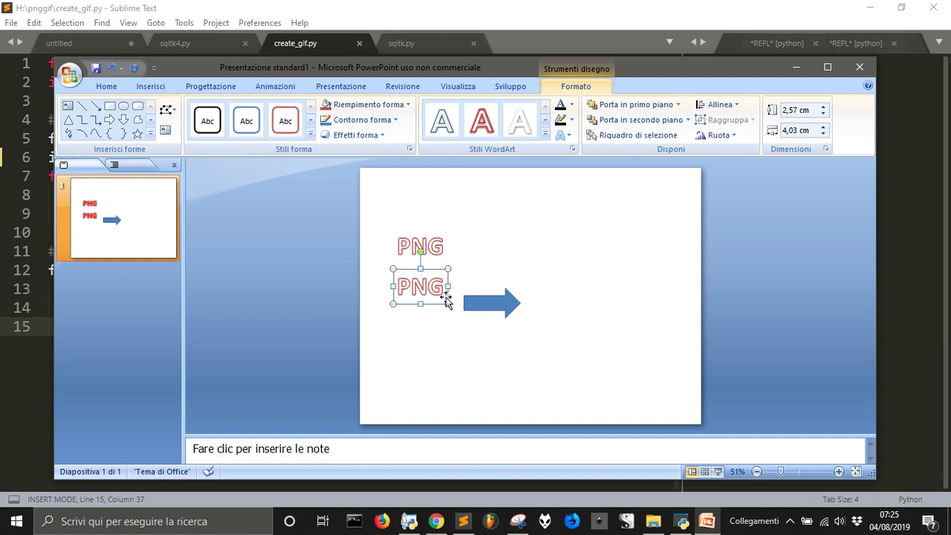
{"action": "key", "text": "Delete"}
Copy the PNG WordArt four times straight down to form a column of five beside the arrow
{"action": "left_click", "coordinate": [495, 302]}
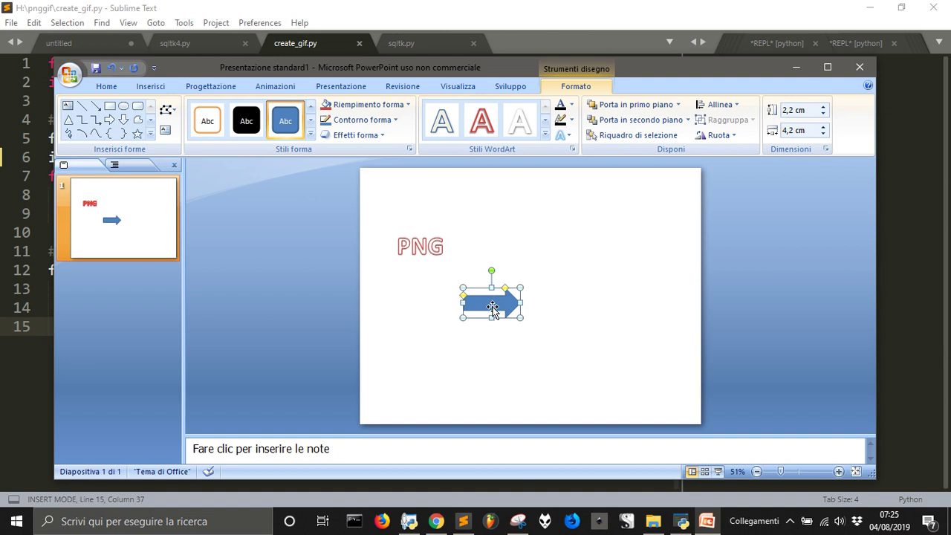
{"action": "left_click", "coordinate": [117, 255]}
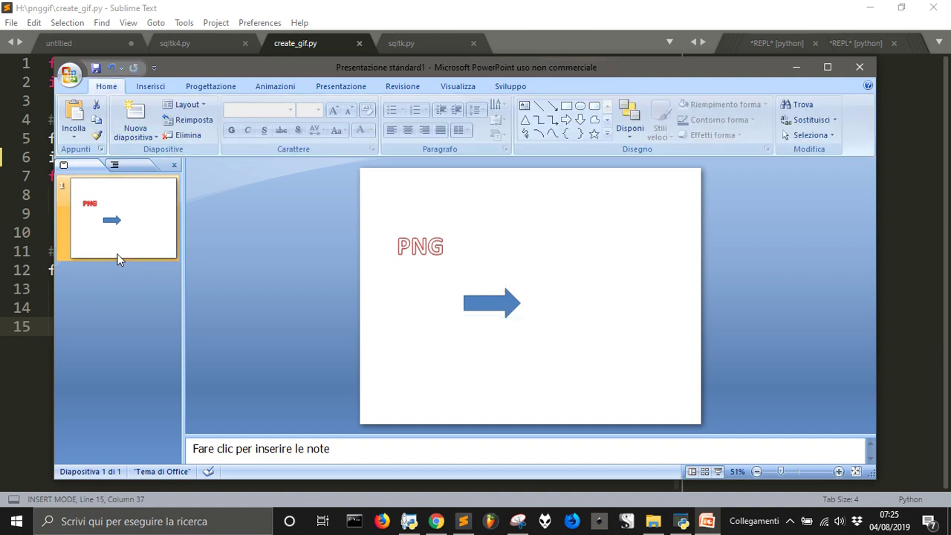
{"action": "left_click", "coordinate": [408, 234]}
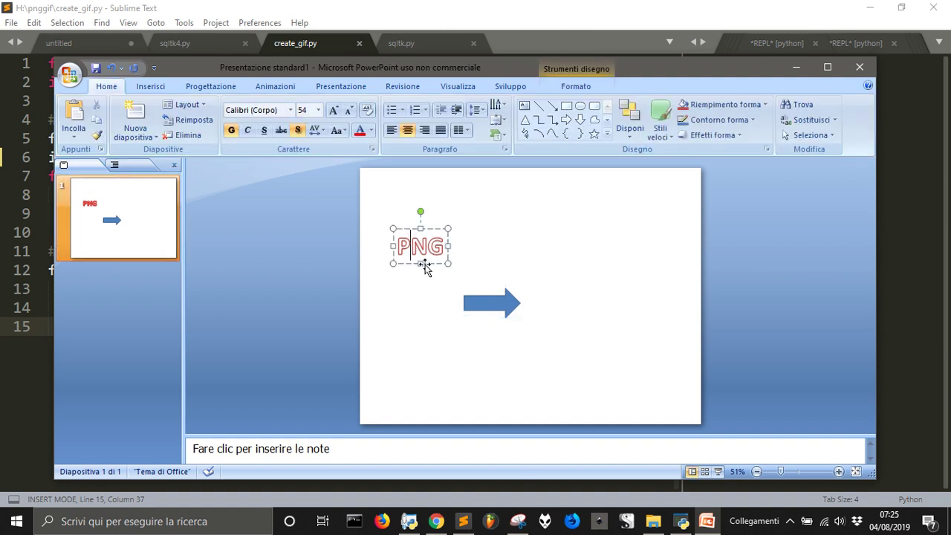
{"action": "left_click_drag", "start_coordinate": [428, 282], "coordinate": [433, 405]}
{"action": "left_click", "coordinate": [477, 372]}
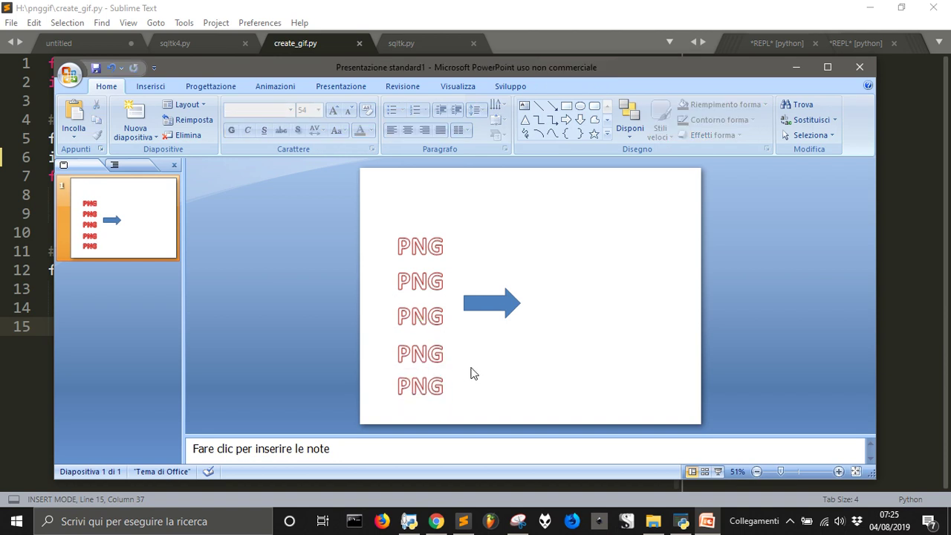
Move the column of PNG texts slightly up and left, and stretch the arrow to about twice its length beside it
{"action": "left_click_drag", "start_coordinate": [339, 223], "coordinate": [426, 388]}
{"action": "left_click_drag", "start_coordinate": [488, 297], "coordinate": [563, 299]}
{"action": "left_click", "coordinate": [564, 351]}
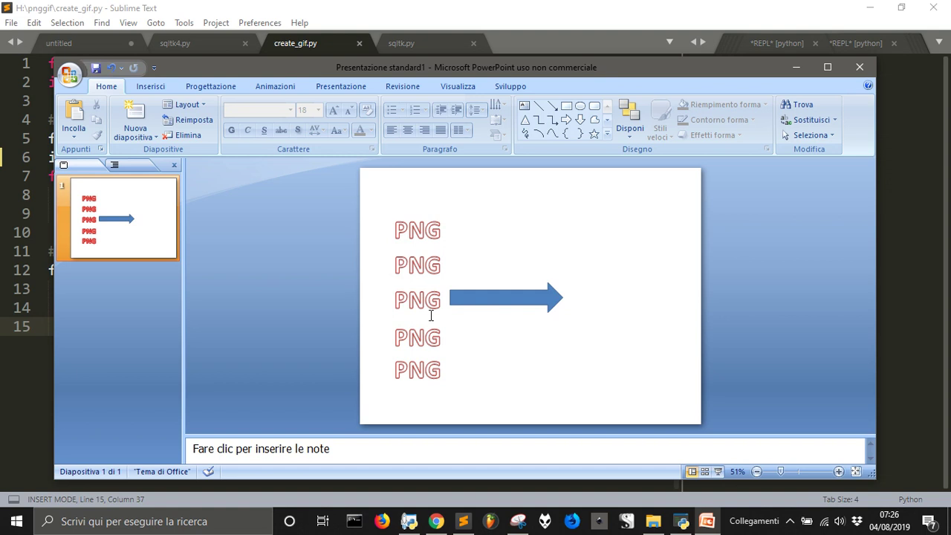
Insert the WordArt text "gif" in the solid orange style and place it just beyond the arrow's tip
{"action": "left_click", "coordinate": [157, 88]}
{"action": "left_click", "coordinate": [483, 121]}
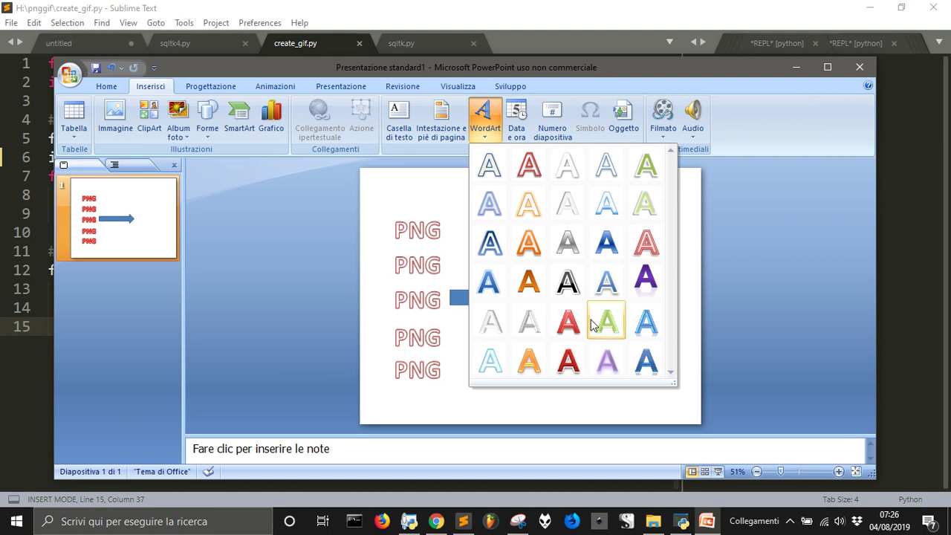
{"action": "left_click", "coordinate": [529, 361]}
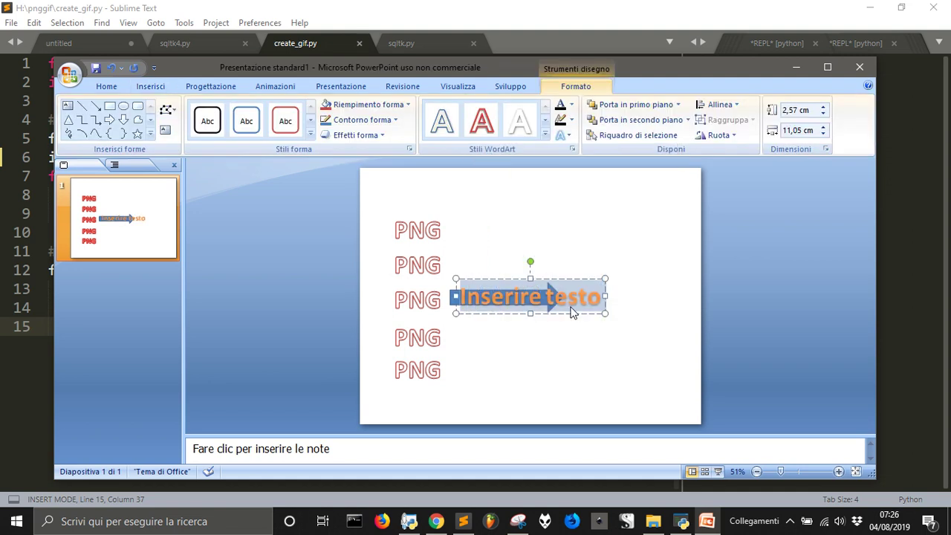
{"action": "type", "text": "gi"}
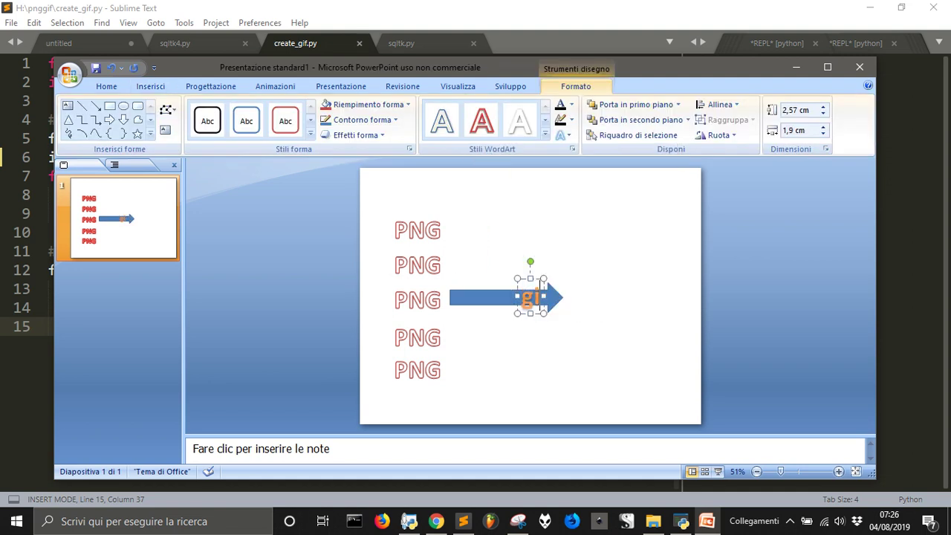
{"action": "type", "text": "f"}
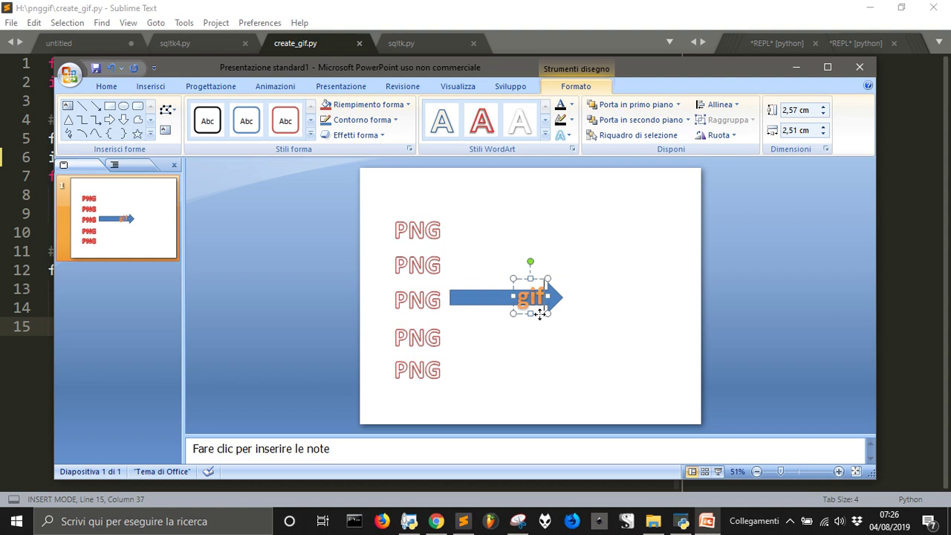
{"action": "left_click_drag", "start_coordinate": [540, 312], "coordinate": [613, 314]}
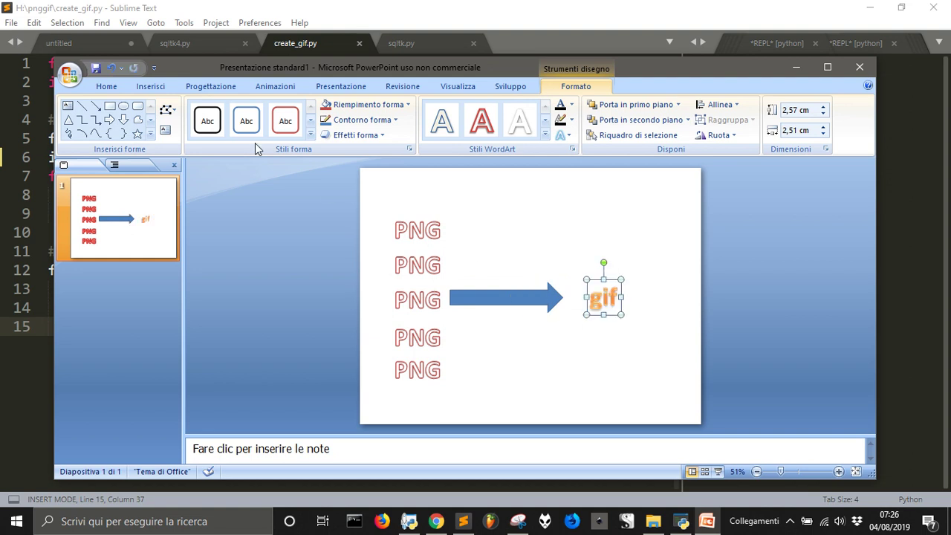
Enlarge the gif WordArt to 96 pt and shift it slightly up and right to align with the arrow
{"action": "left_click", "coordinate": [106, 87]}
{"action": "left_click", "coordinate": [335, 110]}
{"action": "left_click", "coordinate": [335, 110]}
{"action": "left_click", "coordinate": [335, 111]}
{"action": "left_click", "coordinate": [335, 111]}
{"action": "left_click", "coordinate": [335, 110]}
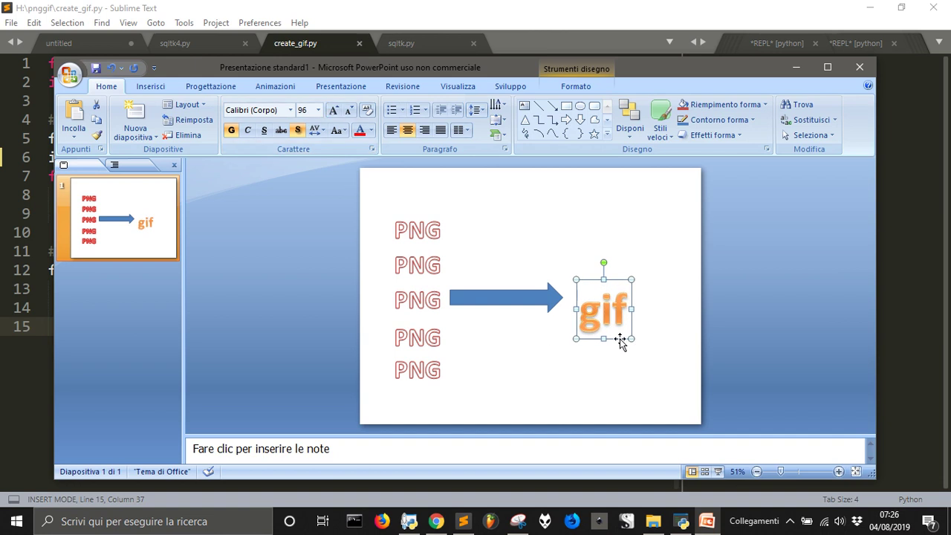
{"action": "left_click_drag", "start_coordinate": [617, 339], "coordinate": [632, 327]}
{"action": "left_click", "coordinate": [602, 346]}
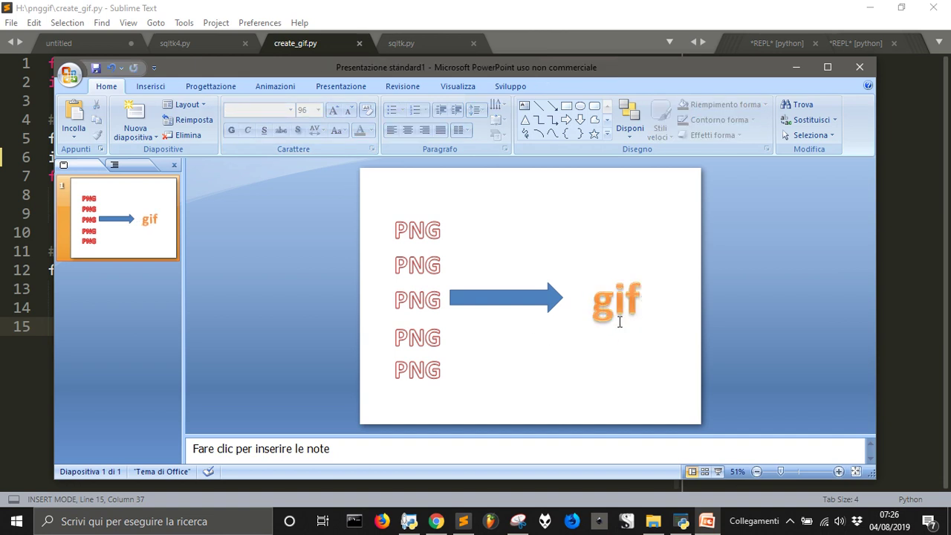
Enlarge the gif WordArt to 166 pt and move it slightly up to line up with the arrow
{"action": "left_click", "coordinate": [616, 319]}
{"action": "left_click", "coordinate": [624, 327]}
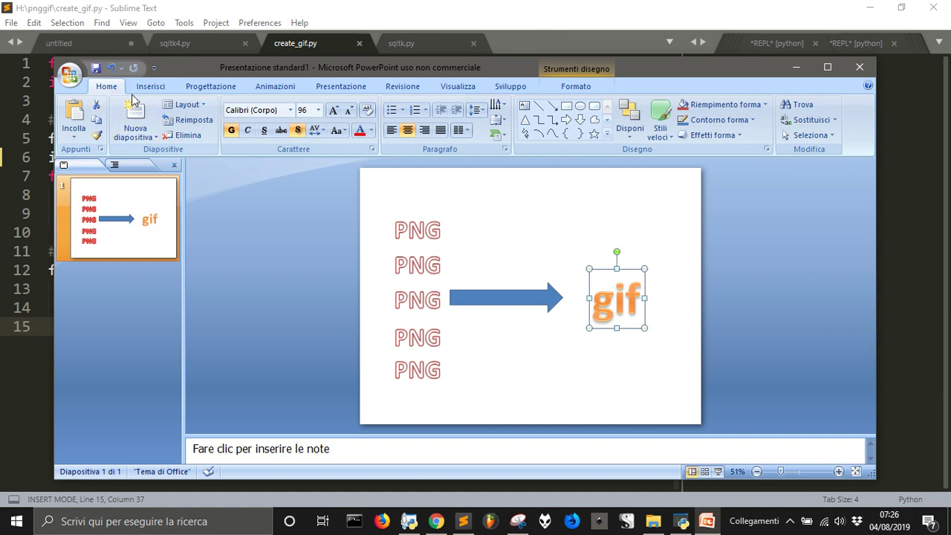
{"action": "left_click", "coordinate": [333, 110]}
{"action": "left_click", "coordinate": [333, 110]}
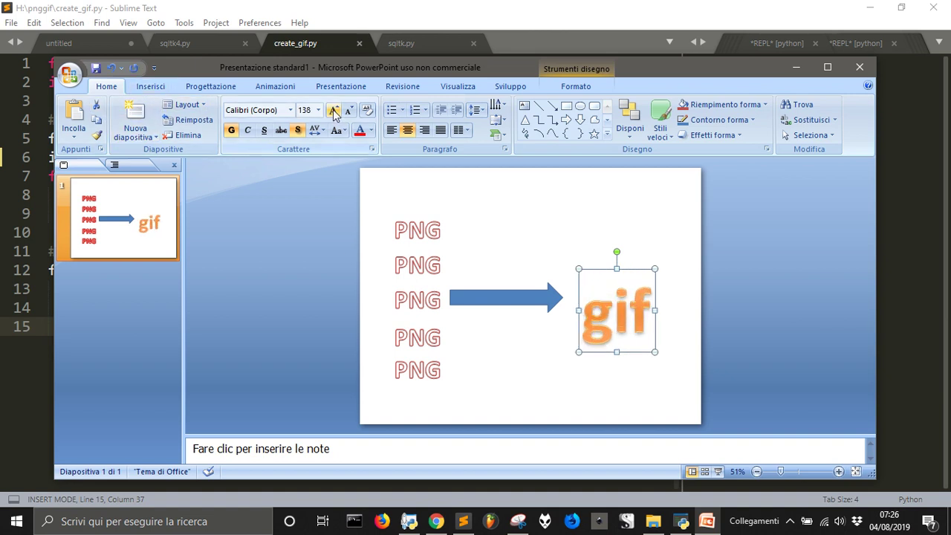
{"action": "left_click", "coordinate": [333, 110]}
{"action": "left_click_drag", "start_coordinate": [633, 367], "coordinate": [636, 354]}
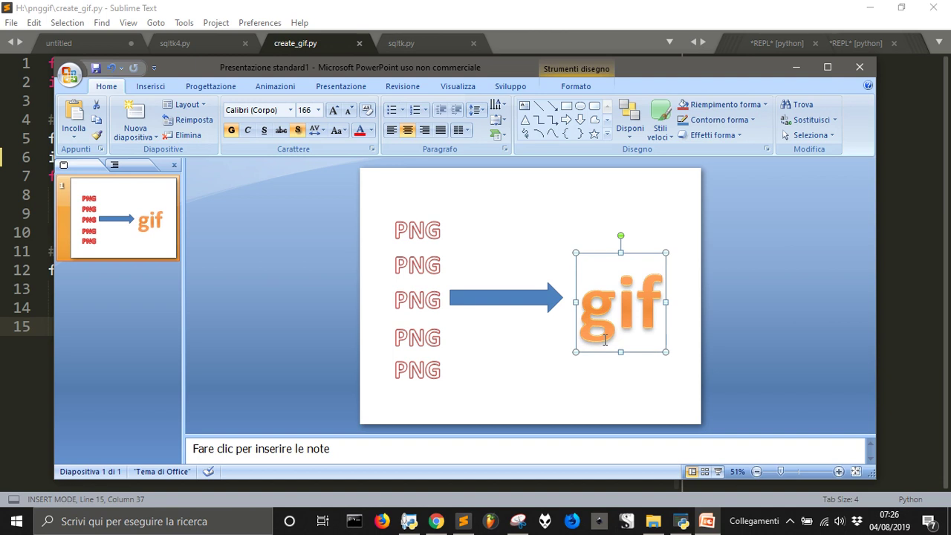
Lengthen the arrow slightly, center it between the PNG column and the gif text, and nudge the gif text right
{"action": "left_click", "coordinate": [554, 297]}
{"action": "left_click_drag", "start_coordinate": [566, 298], "coordinate": [529, 307]}
{"action": "left_click", "coordinate": [545, 379]}
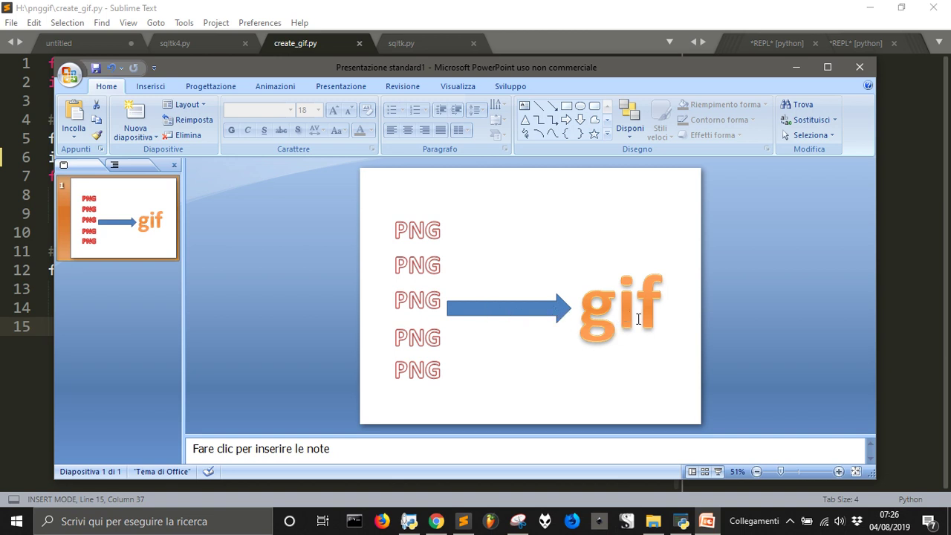
{"action": "left_click_drag", "start_coordinate": [529, 311], "coordinate": [538, 311]}
{"action": "left_click", "coordinate": [611, 332]}
{"action": "left_click_drag", "start_coordinate": [610, 350], "coordinate": [615, 350]}
Duplicate the finished slide repeatedly until the presentation has 15 identical slides
{"action": "left_click", "coordinate": [113, 254]}
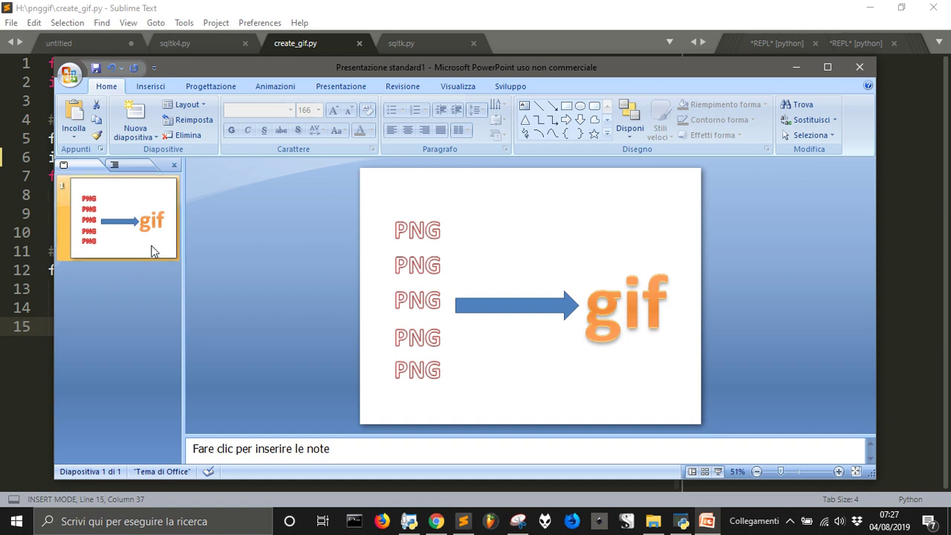
{"action": "key", "text": "ctrl+d"}
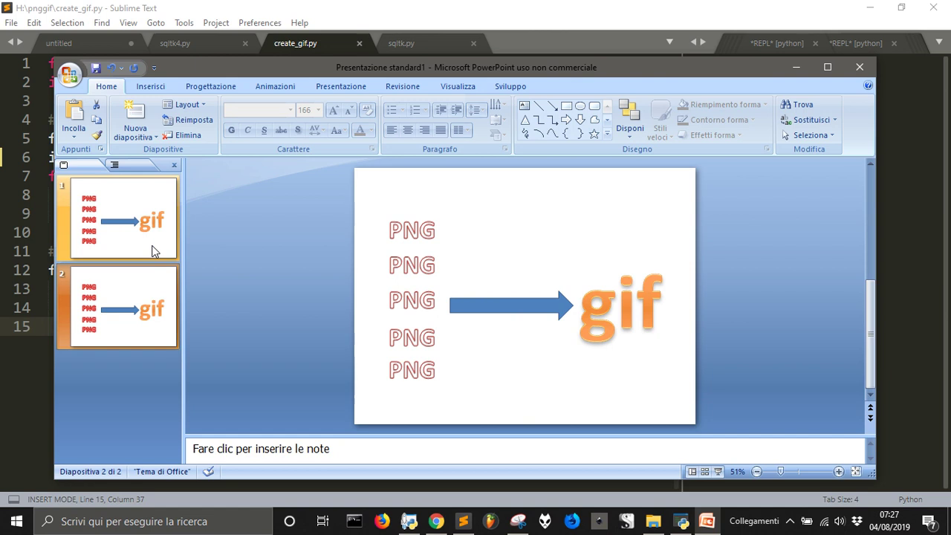
{"action": "key", "text": "ctrl+d"}
{"action": "key", "text": "ctrl+d"}
{"action": "key", "text": "ctrl+d"}
{"action": "key", "text": "ctrl+d"}
{"action": "key", "text": "ctrl+d"}
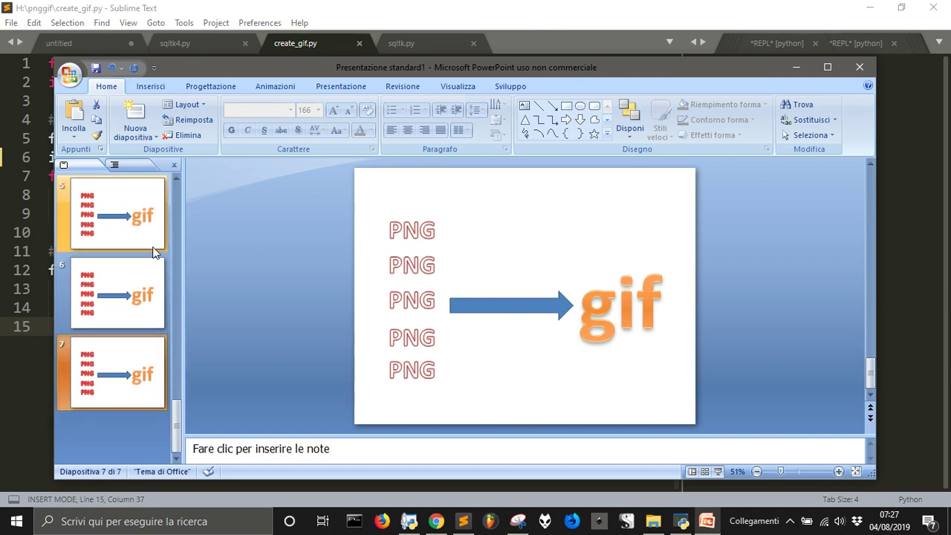
{"action": "key", "text": "ctrl+d"}
{"action": "key", "text": "ctrl+d"}
{"action": "key", "text": "ctrl+d"}
{"action": "key", "text": "ctrl+d"}
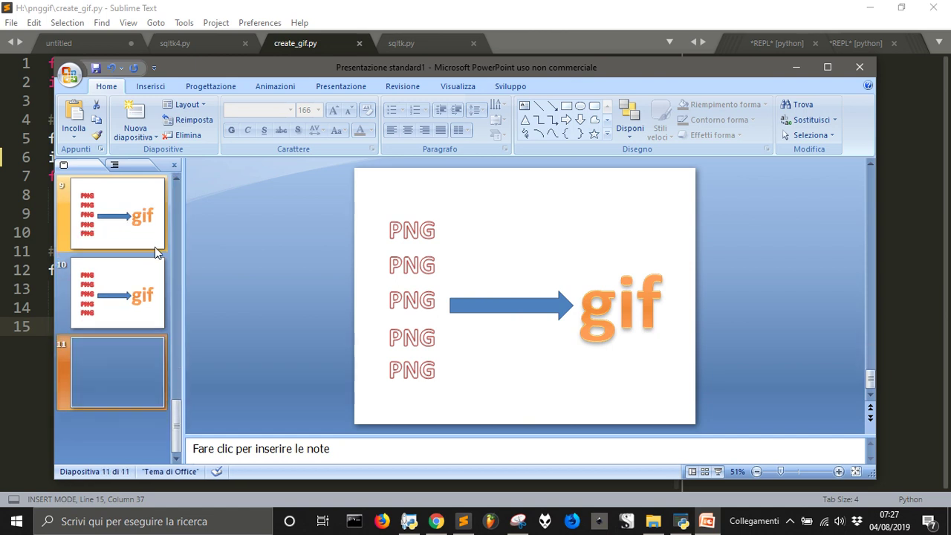
{"action": "key", "text": "ctrl+d"}
{"action": "key", "text": "ctrl+d"}
{"action": "key", "text": "ctrl+d"}
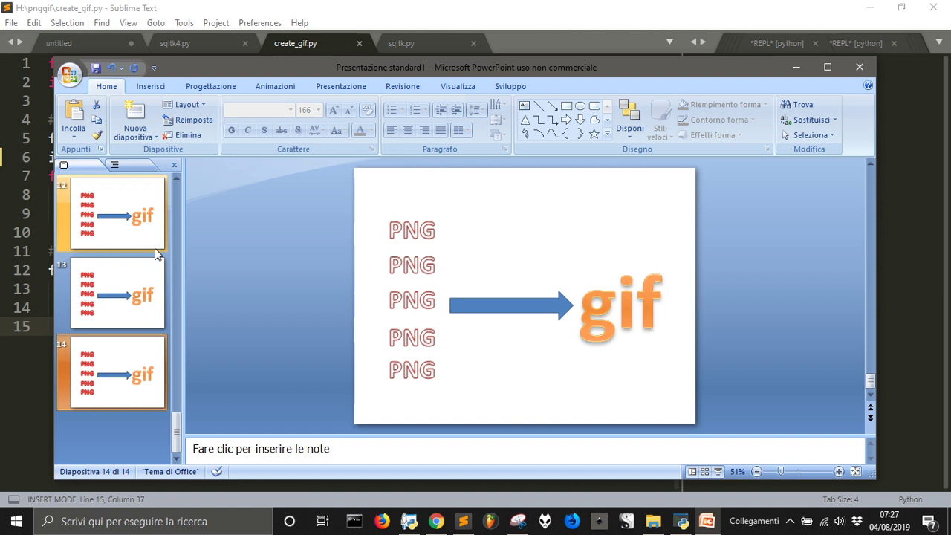
{"action": "key", "text": "ctrl+d"}
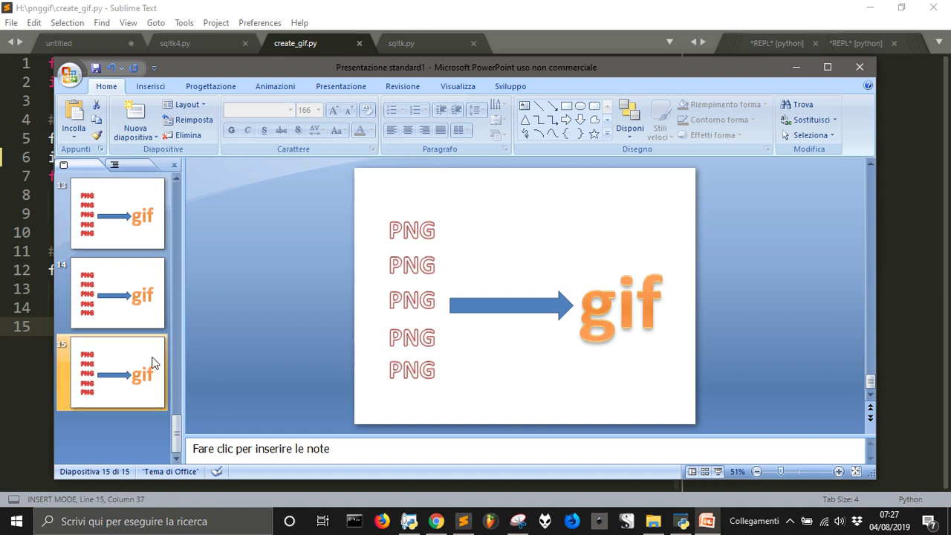
On slide 14, reduce the gif WordArt to 138 pt and nudge it down to line up with the arrow
{"action": "left_click", "coordinate": [117, 320]}
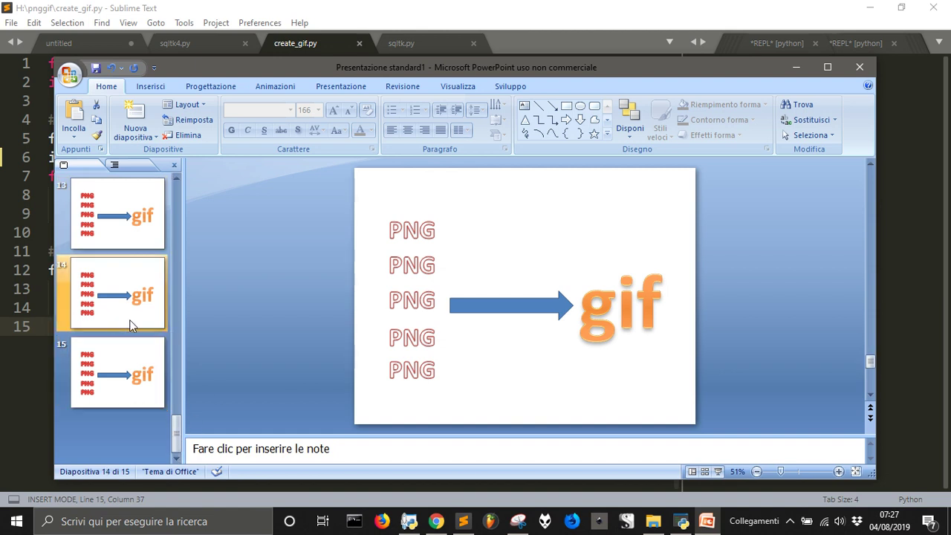
{"action": "left_click", "coordinate": [598, 345]}
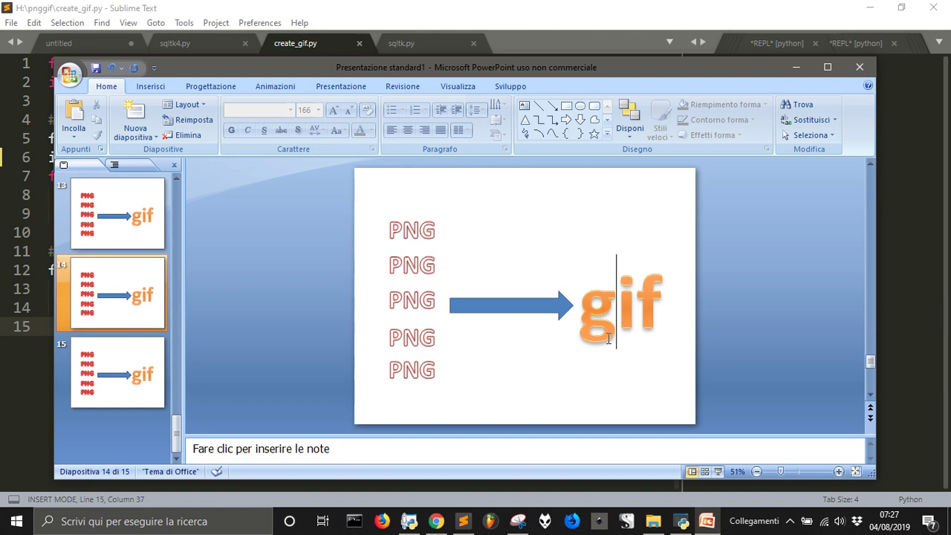
{"action": "left_click", "coordinate": [598, 253]}
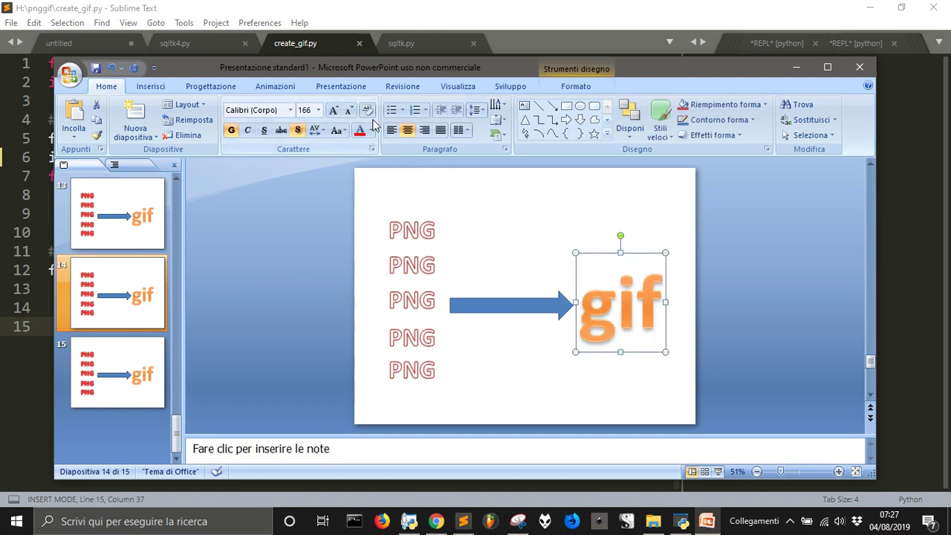
{"action": "left_click", "coordinate": [348, 110]}
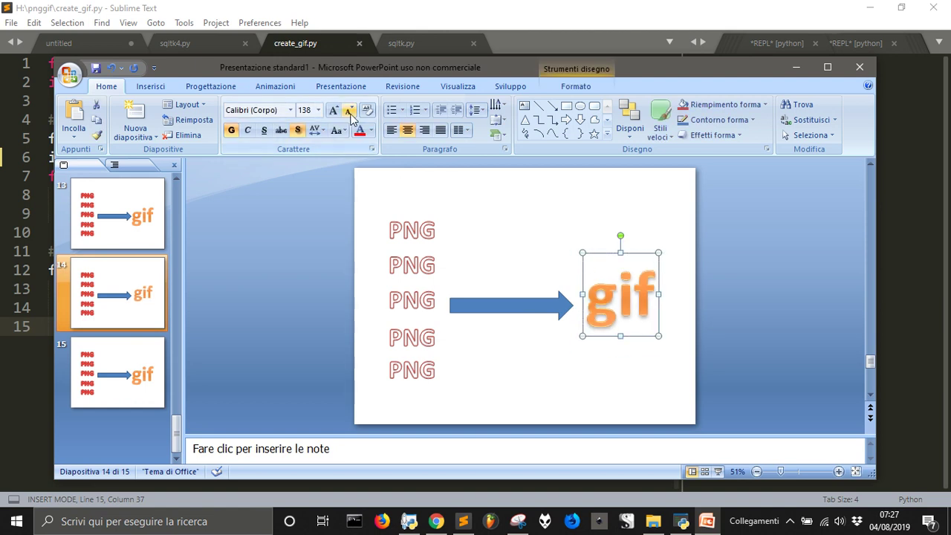
{"action": "key", "text": "Down"}
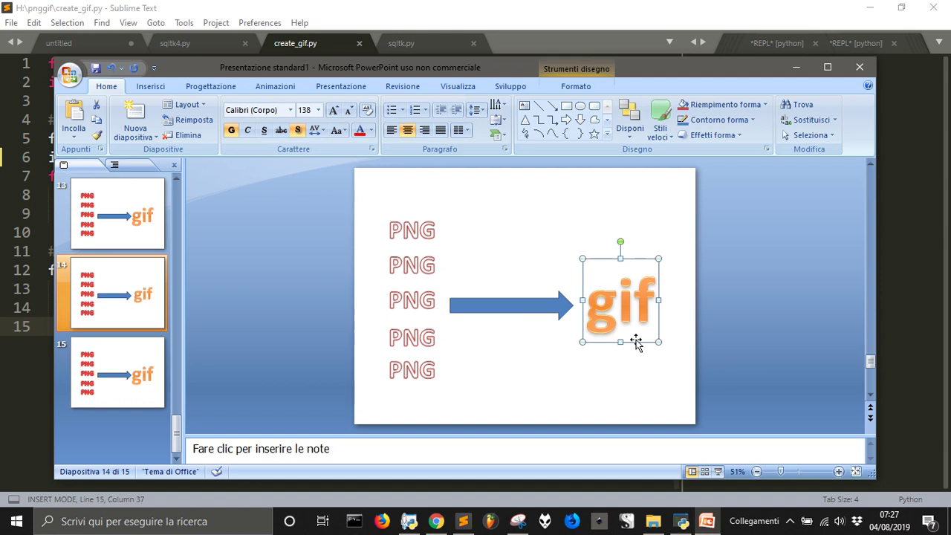
On slide 13, reduce the gif WordArt to 115 pt and move it down level with the arrow
{"action": "left_click", "coordinate": [97, 217]}
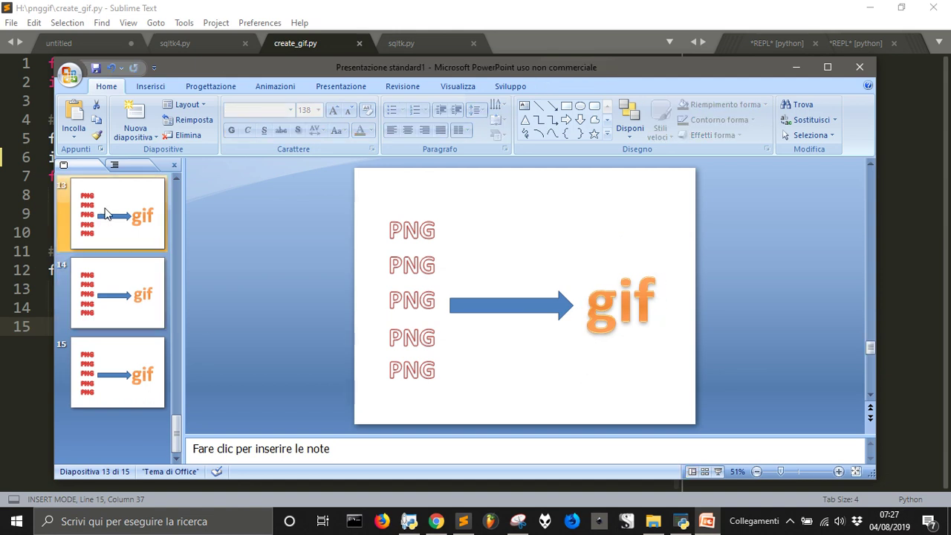
{"action": "left_click", "coordinate": [634, 335]}
{"action": "left_click", "coordinate": [608, 351]}
{"action": "left_click", "coordinate": [348, 111]}
{"action": "left_click", "coordinate": [348, 110]}
{"action": "left_click_drag", "start_coordinate": [631, 322], "coordinate": [633, 336]}
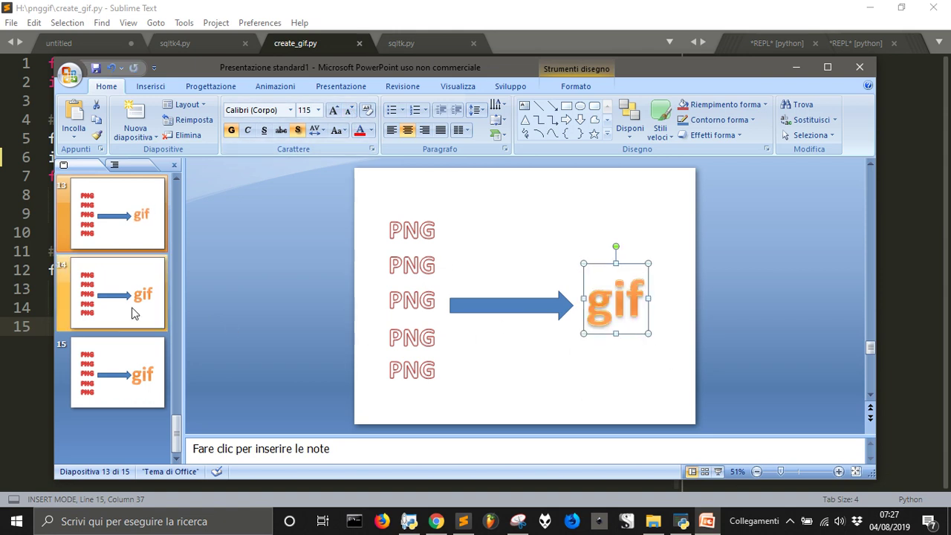
On slide 12, reduce the gif WordArt to 80 pt and move it down beside the arrowhead
{"action": "left_click", "coordinate": [119, 234]}
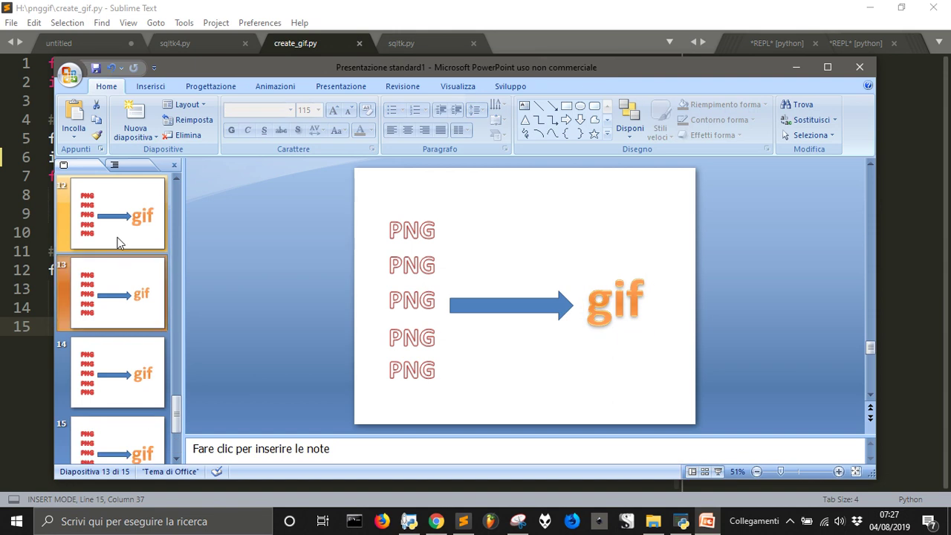
{"action": "key", "text": "Up"}
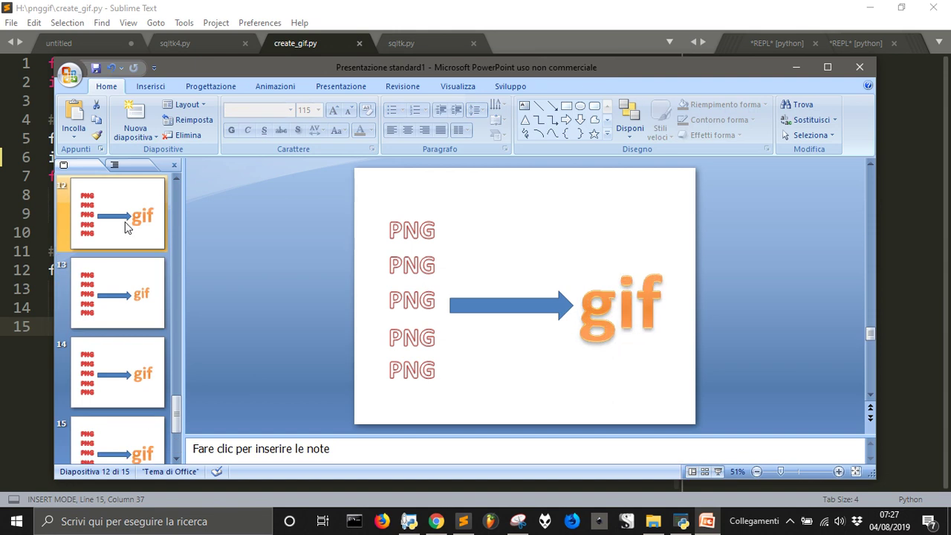
{"action": "left_click", "coordinate": [606, 336]}
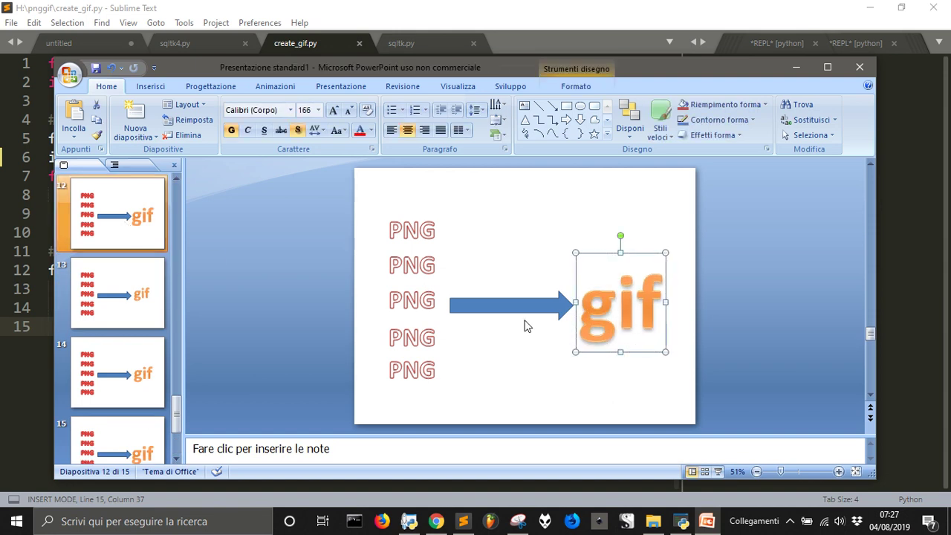
{"action": "left_click", "coordinate": [350, 112]}
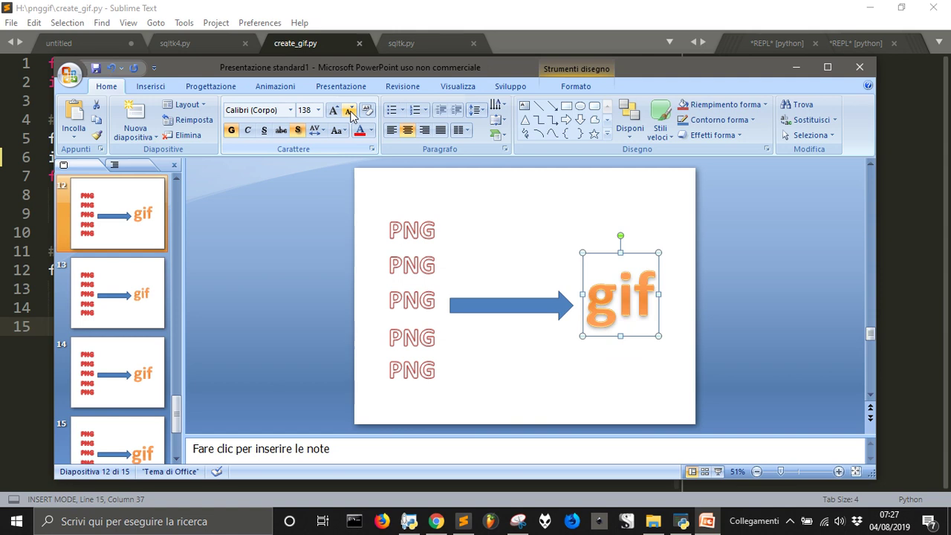
{"action": "left_click", "coordinate": [350, 111]}
{"action": "left_click", "coordinate": [350, 112]}
{"action": "left_click", "coordinate": [350, 112]}
{"action": "left_click", "coordinate": [350, 112]}
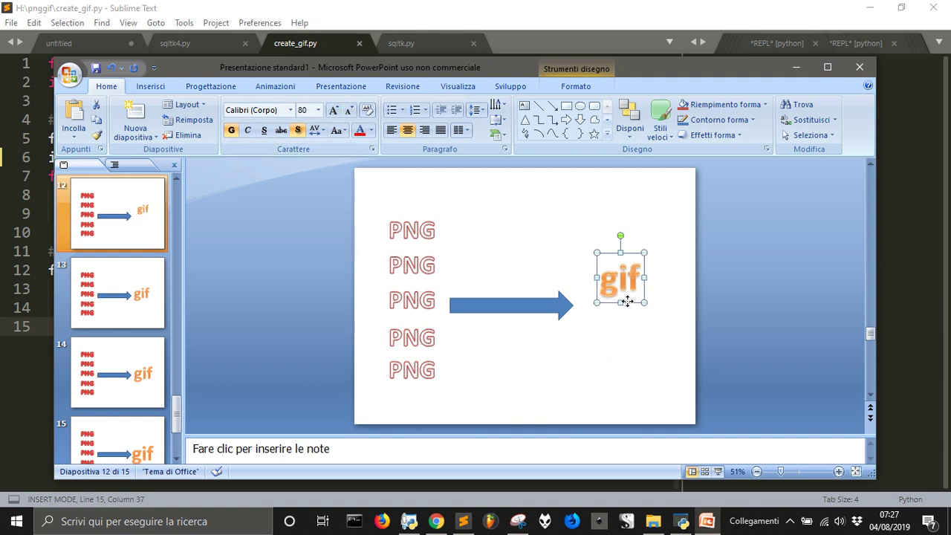
{"action": "left_click_drag", "start_coordinate": [626, 304], "coordinate": [622, 326]}
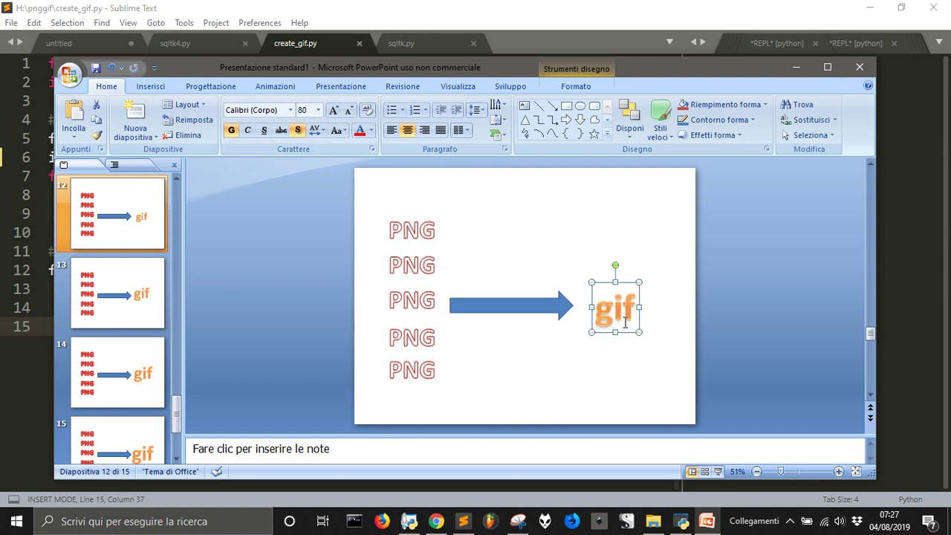
On slide 11, reduce the gif WordArt to 48 pt and move it down level with the arrow
{"action": "left_click", "coordinate": [80, 227]}
{"action": "left_click", "coordinate": [122, 221]}
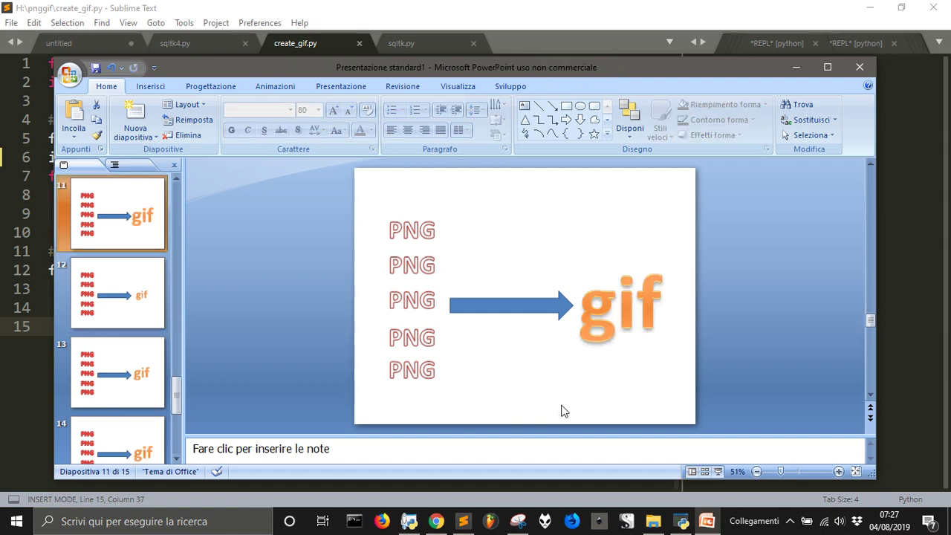
{"action": "left_click", "coordinate": [592, 347]}
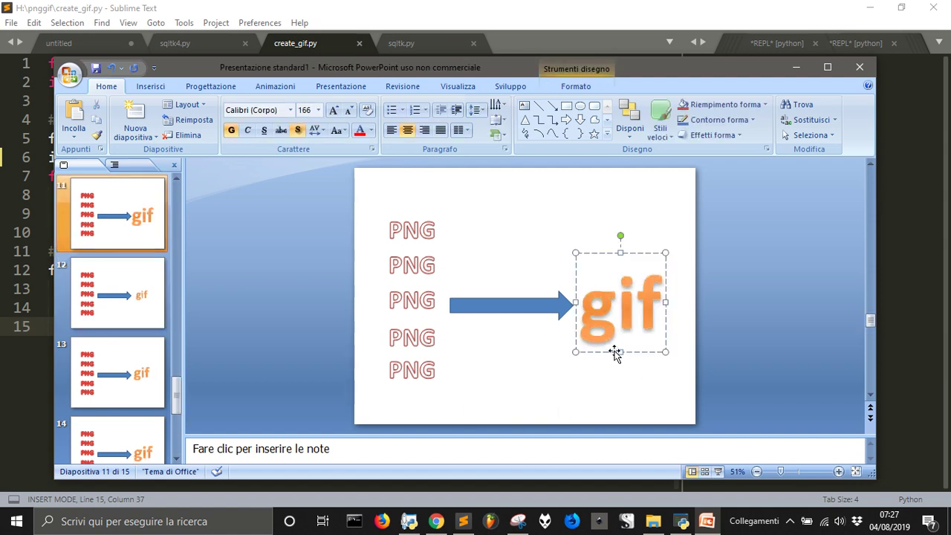
{"action": "left_click", "coordinate": [351, 113]}
{"action": "left_click", "coordinate": [351, 113]}
{"action": "left_click", "coordinate": [350, 113]}
{"action": "left_click", "coordinate": [350, 113]}
{"action": "left_click", "coordinate": [351, 112]}
{"action": "left_click", "coordinate": [350, 113]}
{"action": "left_click", "coordinate": [350, 113]}
{"action": "left_click", "coordinate": [350, 113]}
{"action": "left_click", "coordinate": [351, 113]}
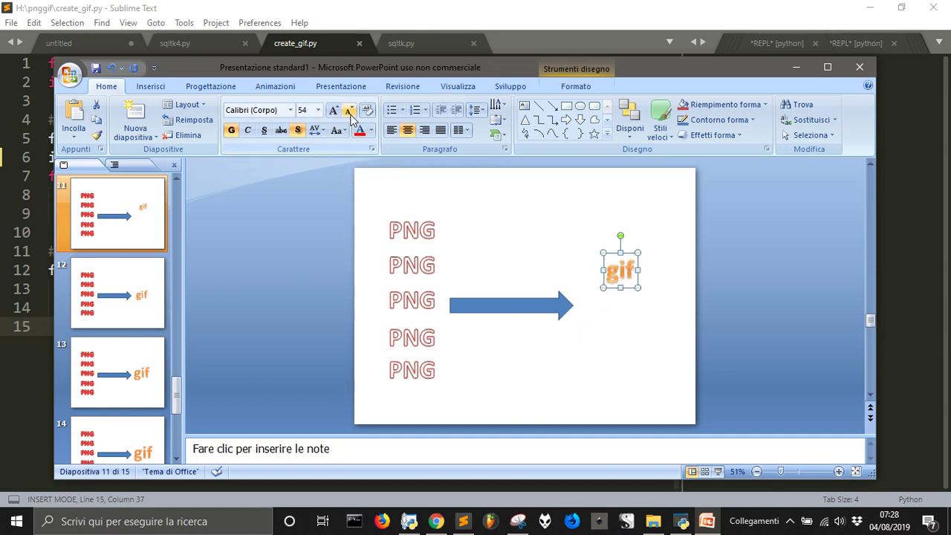
{"action": "left_click", "coordinate": [350, 113]}
{"action": "left_click_drag", "start_coordinate": [628, 283], "coordinate": [628, 315]}
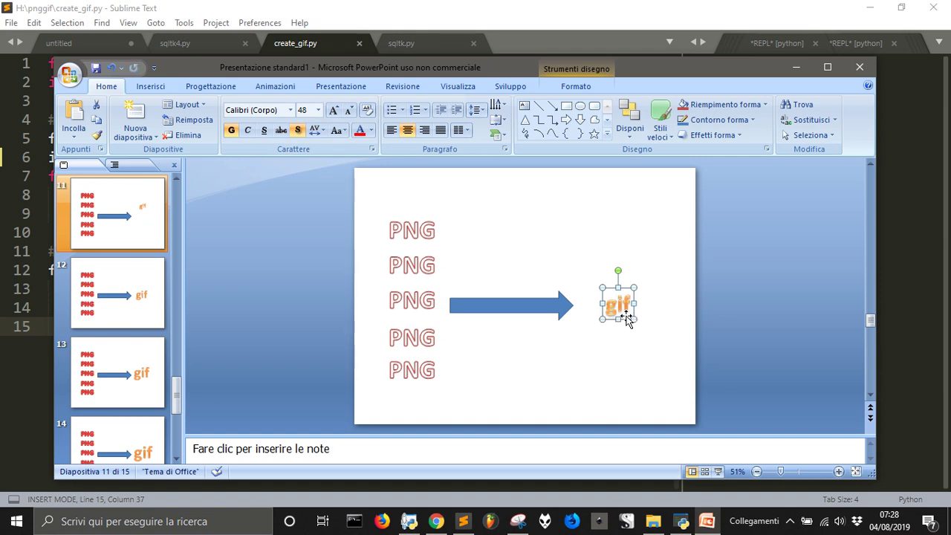
{"action": "left_click", "coordinate": [600, 357]}
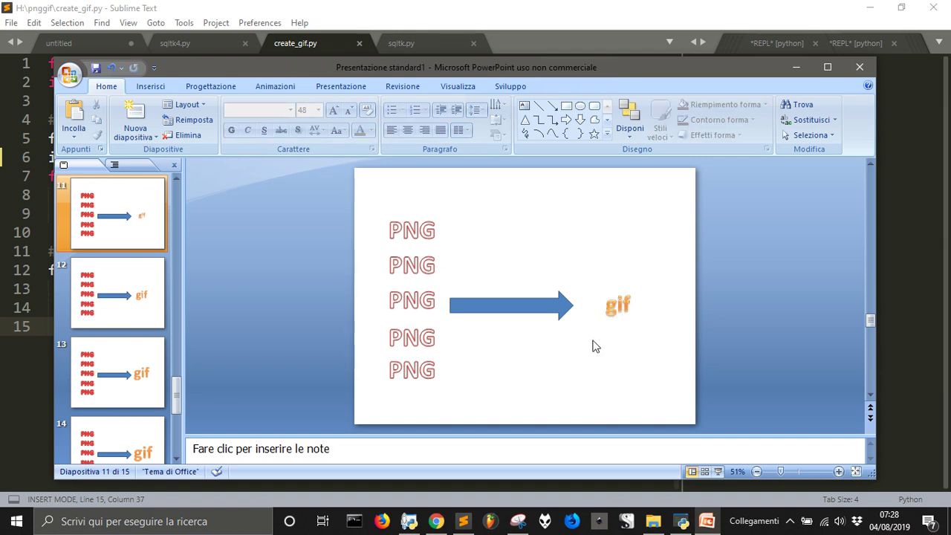
On slide 10, delete the gif WordArt and shorten the arrow slightly from its head end
{"action": "scroll", "coordinate": [124, 268], "scroll_direction": "up", "scroll_amount": 1}
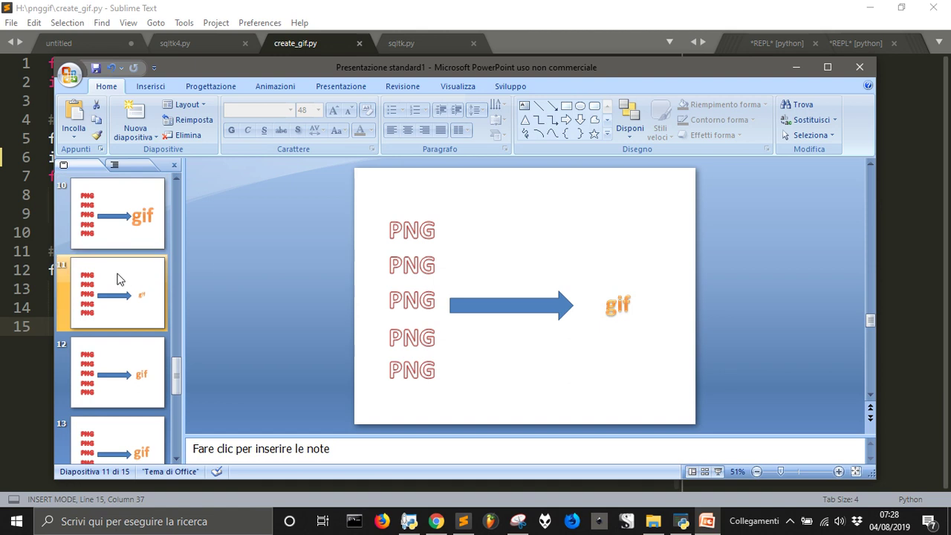
{"action": "left_click", "coordinate": [127, 227]}
{"action": "left_click", "coordinate": [600, 319]}
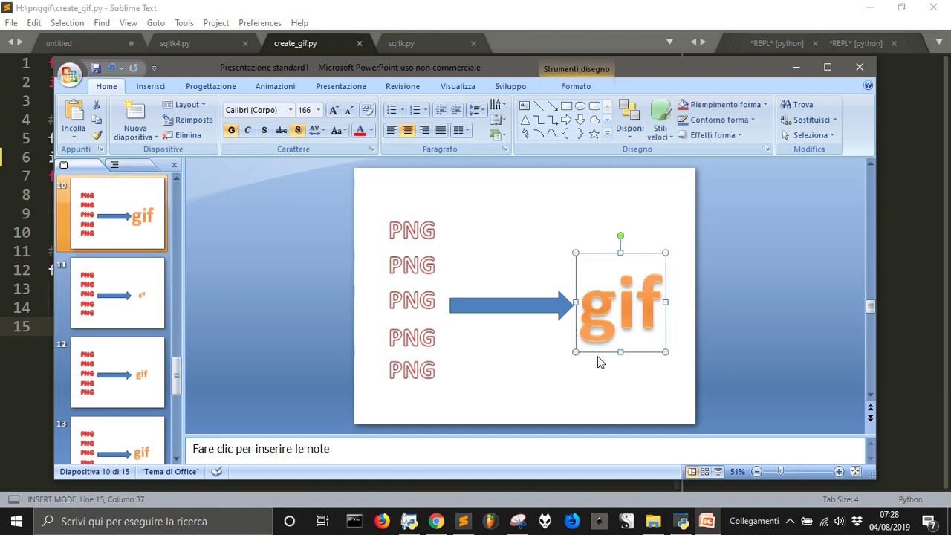
{"action": "key", "text": "Delete"}
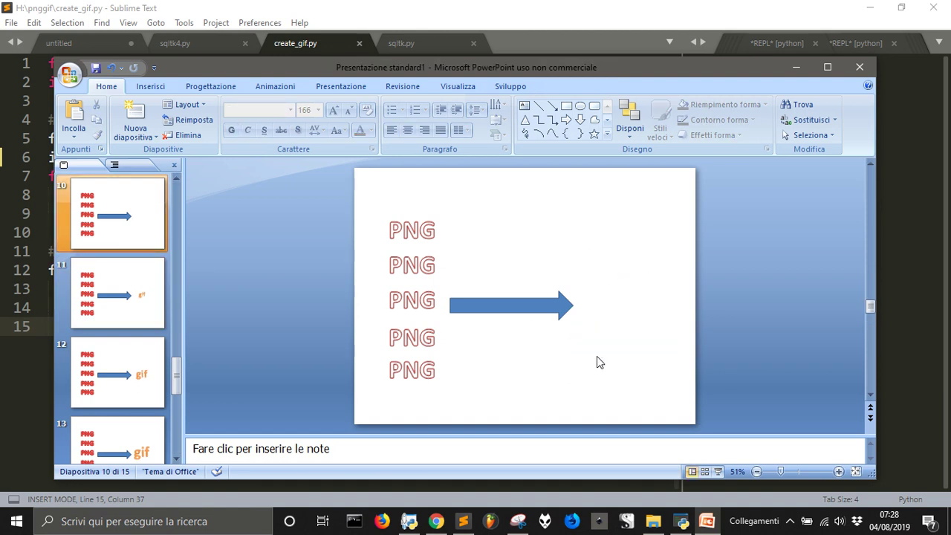
{"action": "left_click", "coordinate": [528, 315]}
{"action": "left_click_drag", "start_coordinate": [576, 306], "coordinate": [566, 305]}
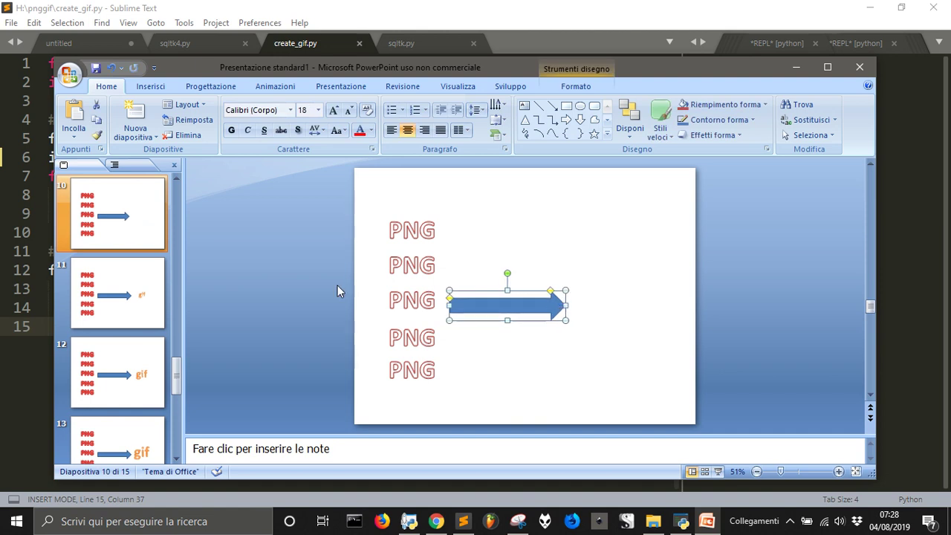
On slide 9, delete the gif WordArt and shorten the arrow to about half its length from the head end
{"action": "scroll", "coordinate": [133, 272], "scroll_direction": "up", "scroll_amount": 1}
{"action": "left_click", "coordinate": [133, 272]}
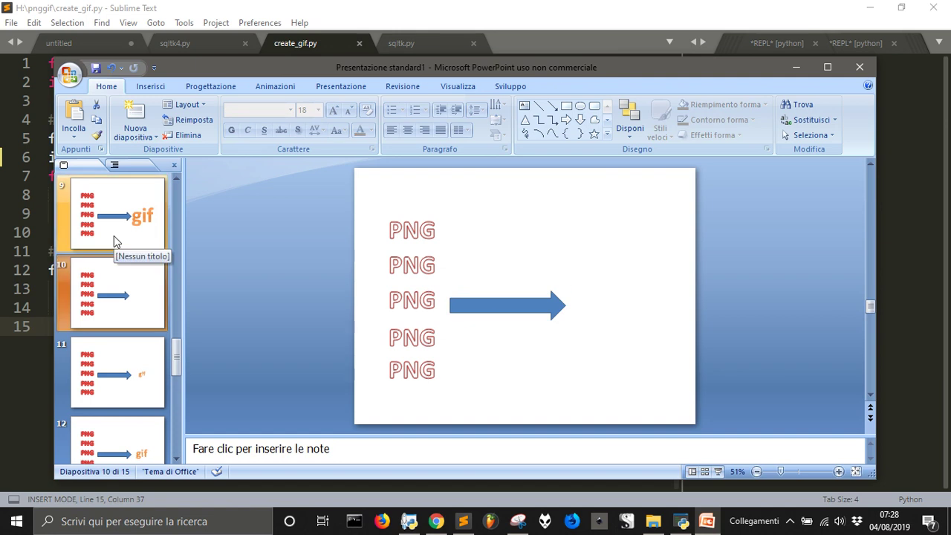
{"action": "left_click", "coordinate": [113, 236]}
{"action": "left_click_drag", "start_coordinate": [682, 384], "coordinate": [581, 246]}
{"action": "left_click", "coordinate": [613, 336]}
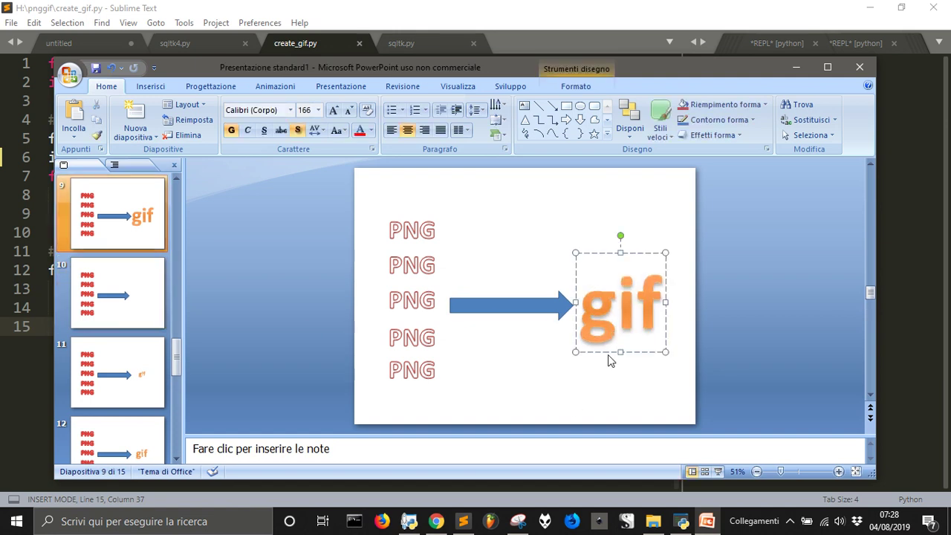
{"action": "left_click", "coordinate": [607, 352]}
{"action": "key", "text": "Delete"}
{"action": "left_click", "coordinate": [543, 308]}
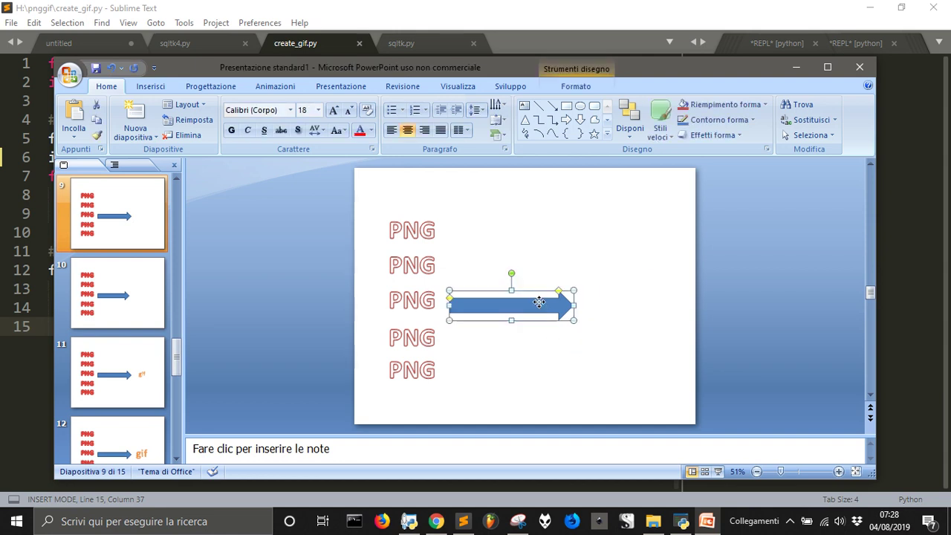
{"action": "left_click_drag", "start_coordinate": [514, 309], "coordinate": [517, 307]}
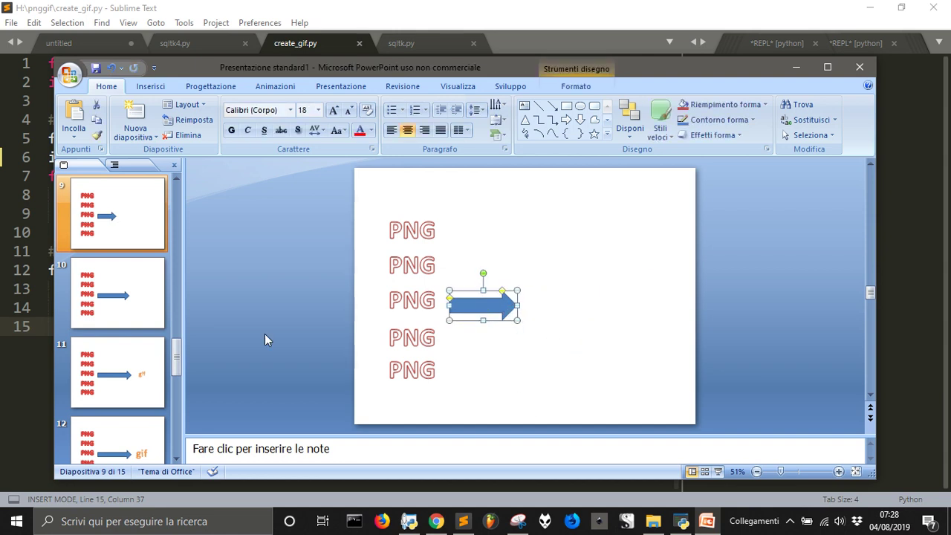
On slide 8, delete the gif WordArt and shorten the arrow to a short stub beside the PNG column
{"action": "scroll", "coordinate": [149, 297], "scroll_direction": "up", "scroll_amount": 1}
{"action": "left_click", "coordinate": [123, 234]}
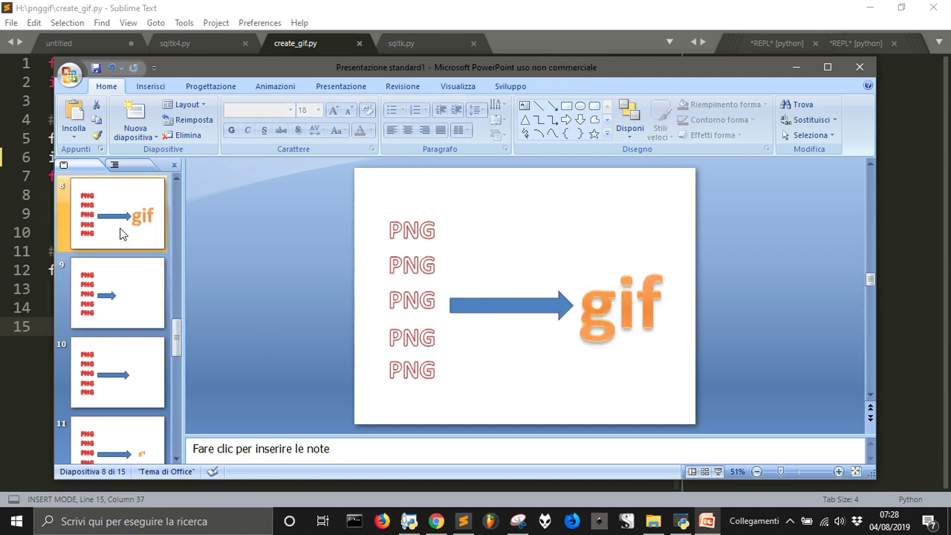
{"action": "left_click_drag", "start_coordinate": [677, 369], "coordinate": [550, 211]}
{"action": "key", "text": "Delete"}
{"action": "left_click", "coordinate": [557, 306]}
{"action": "left_click_drag", "start_coordinate": [574, 305], "coordinate": [480, 307]}
{"action": "left_click", "coordinate": [486, 363]}
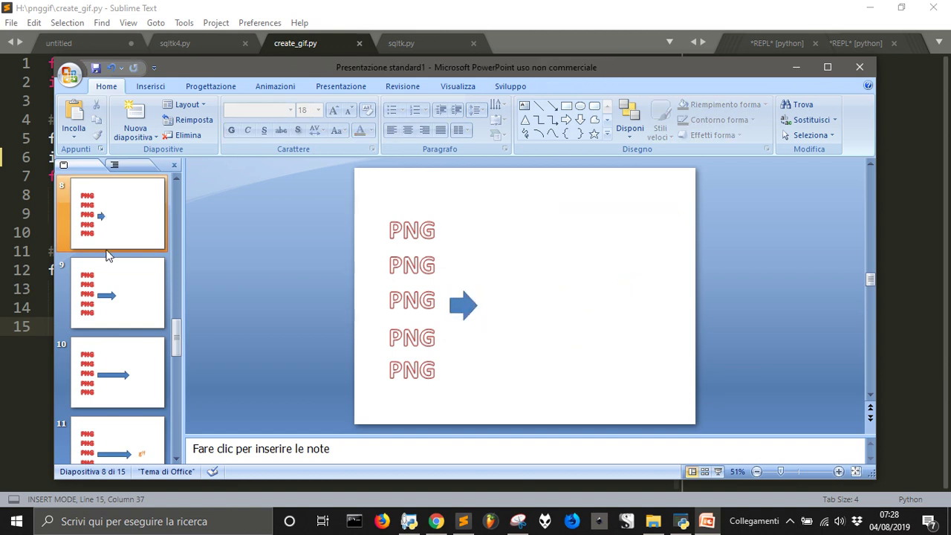
On slide 7, delete both the arrow and the gif WordArt, leaving only the five PNG texts
{"action": "scroll", "coordinate": [113, 232], "scroll_direction": "up", "scroll_amount": 1}
{"action": "left_click", "coordinate": [110, 221]}
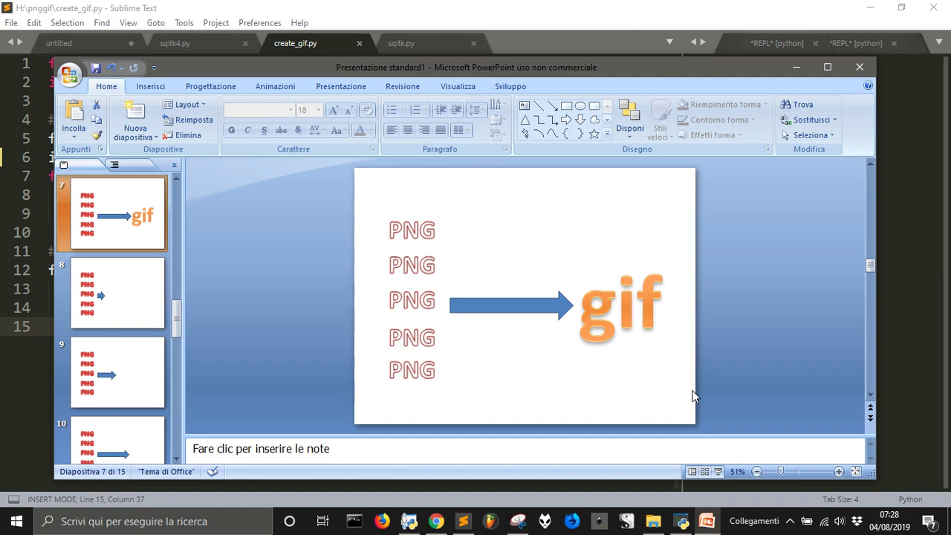
{"action": "left_click_drag", "start_coordinate": [691, 396], "coordinate": [438, 224]}
{"action": "key", "text": "Delete"}
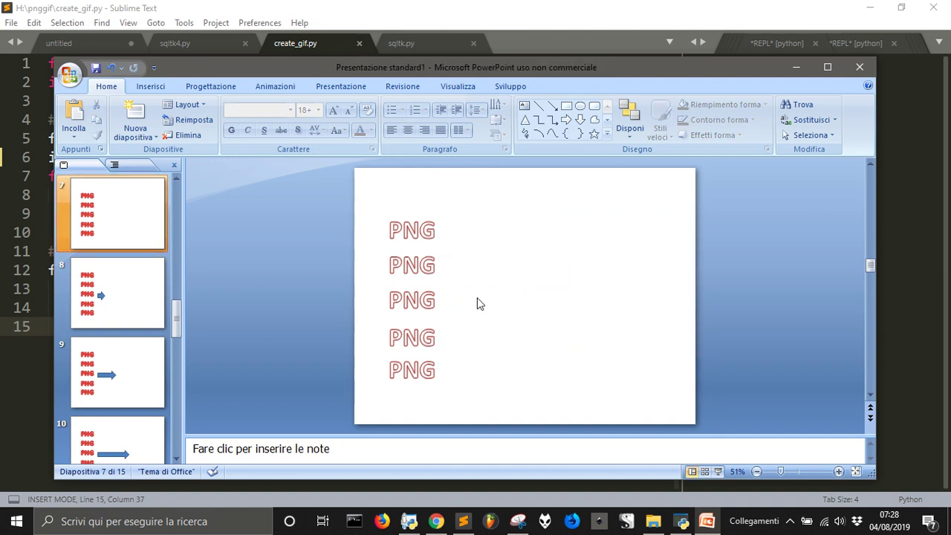
On slide 6, delete the arrow, the gif WordArt and the lowest PNG text, leaving four PNG texts
{"action": "scroll", "coordinate": [122, 245], "scroll_direction": "up", "scroll_amount": 1}
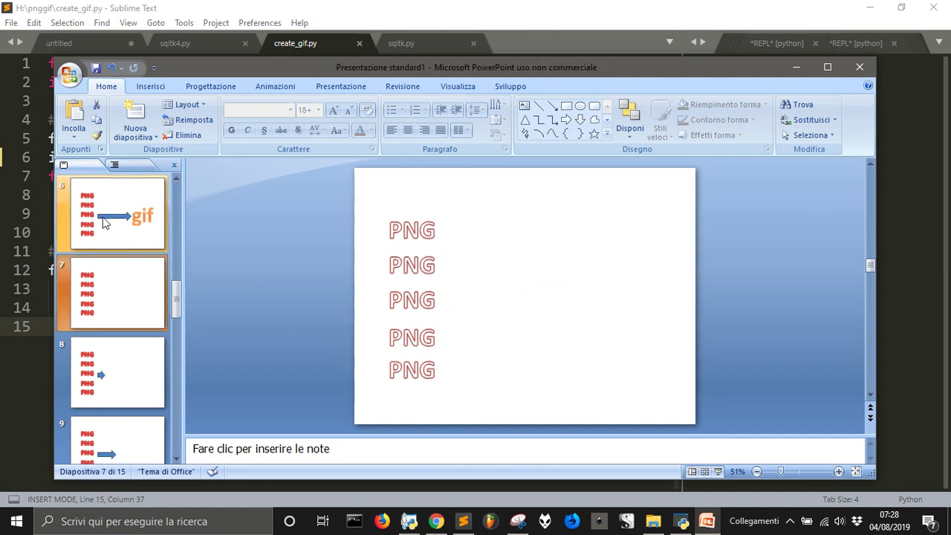
{"action": "left_click", "coordinate": [104, 221]}
{"action": "left_click_drag", "start_coordinate": [684, 389], "coordinate": [440, 225]}
{"action": "key", "text": "Delete"}
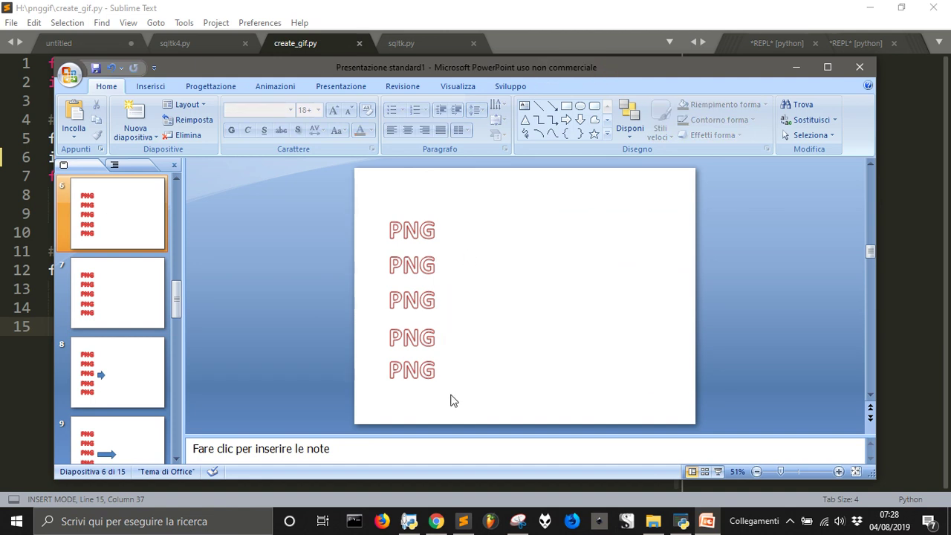
{"action": "left_click_drag", "start_coordinate": [446, 398], "coordinate": [382, 357]}
{"action": "left_click", "coordinate": [419, 378]}
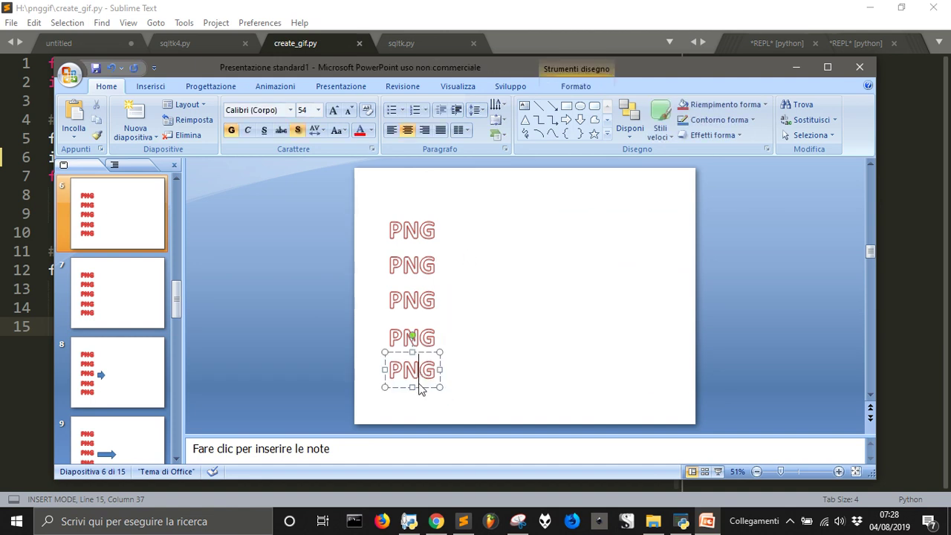
{"action": "left_click", "coordinate": [428, 387]}
{"action": "key", "text": "Delete"}
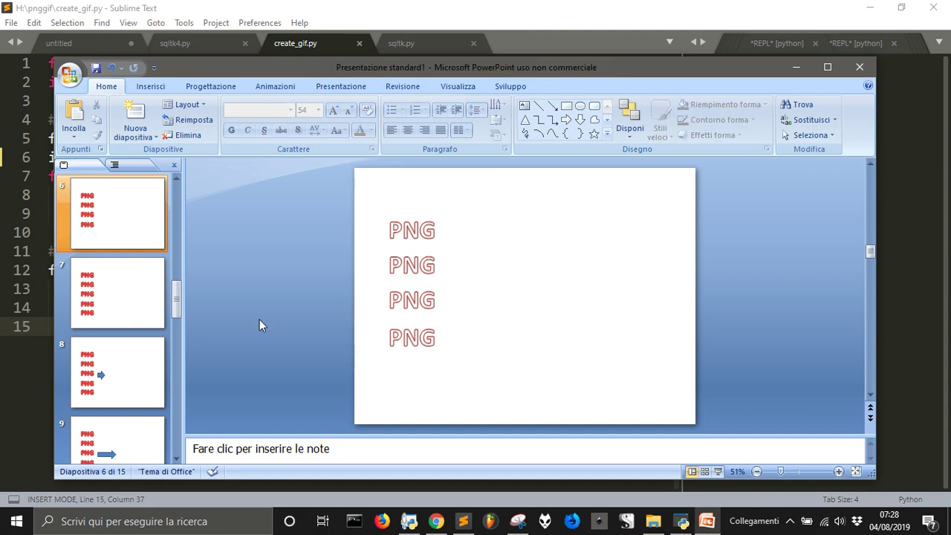
Replace slide 5 with a copy of slide 6 containing four PNG texts
{"action": "scroll", "coordinate": [119, 271], "scroll_direction": "up", "scroll_amount": 1}
{"action": "left_click", "coordinate": [119, 246]}
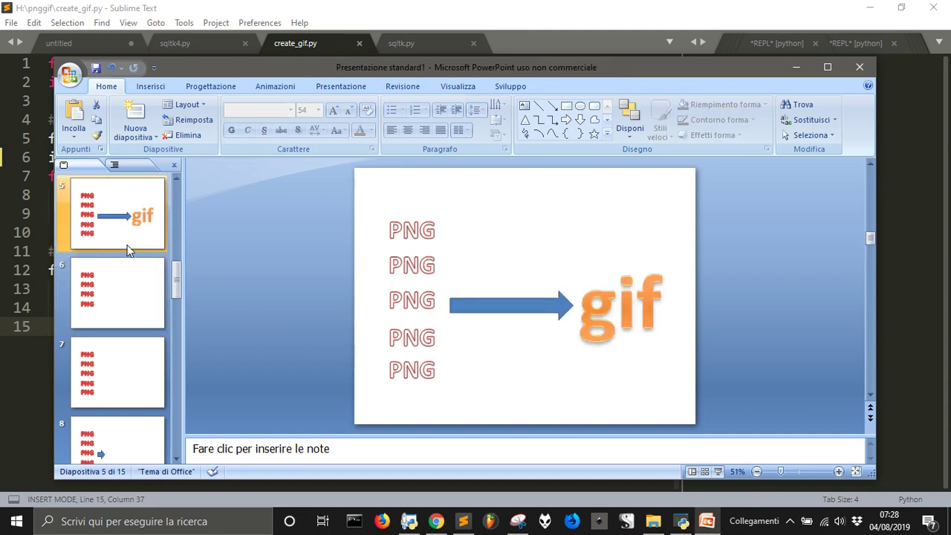
{"action": "left_click", "coordinate": [139, 292]}
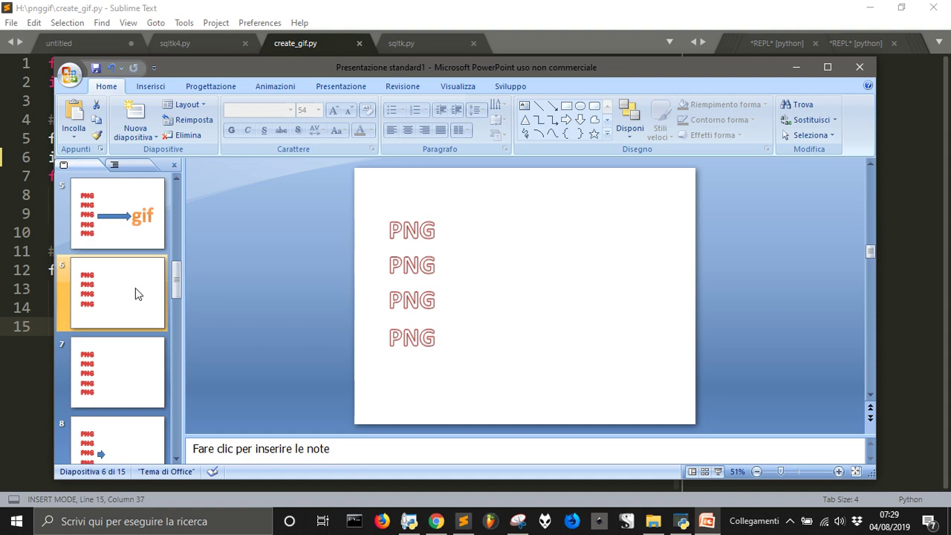
{"action": "left_click", "coordinate": [132, 246]}
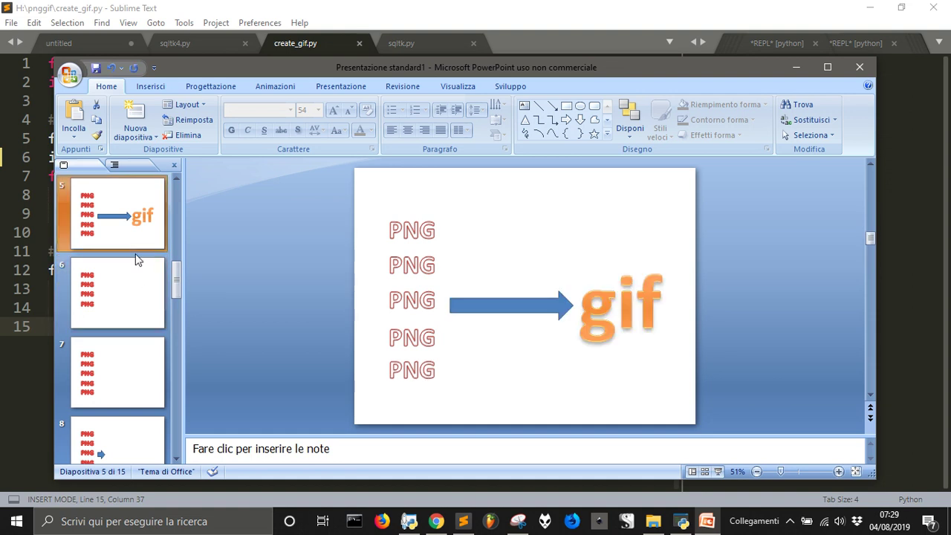
{"action": "key", "text": "ctrl+v"}
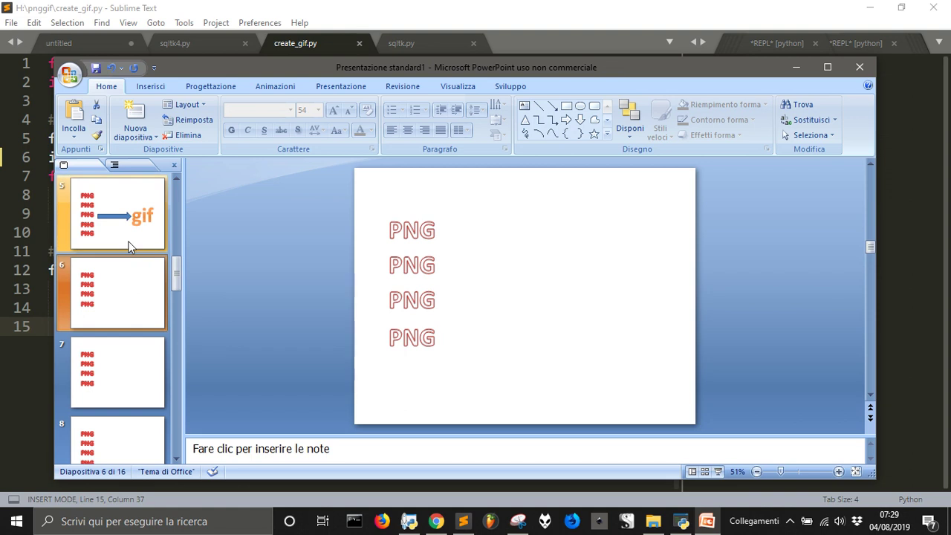
{"action": "left_click", "coordinate": [128, 245]}
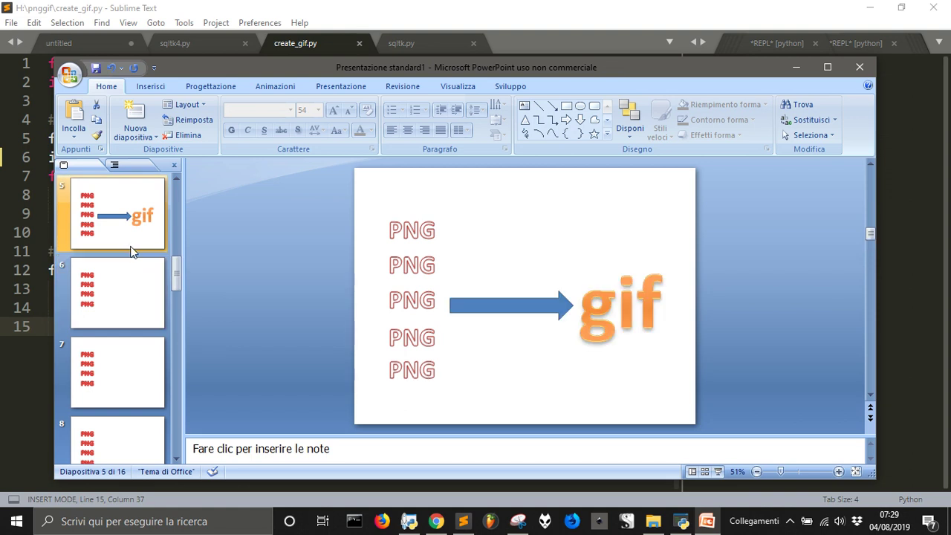
{"action": "key", "text": "Delete"}
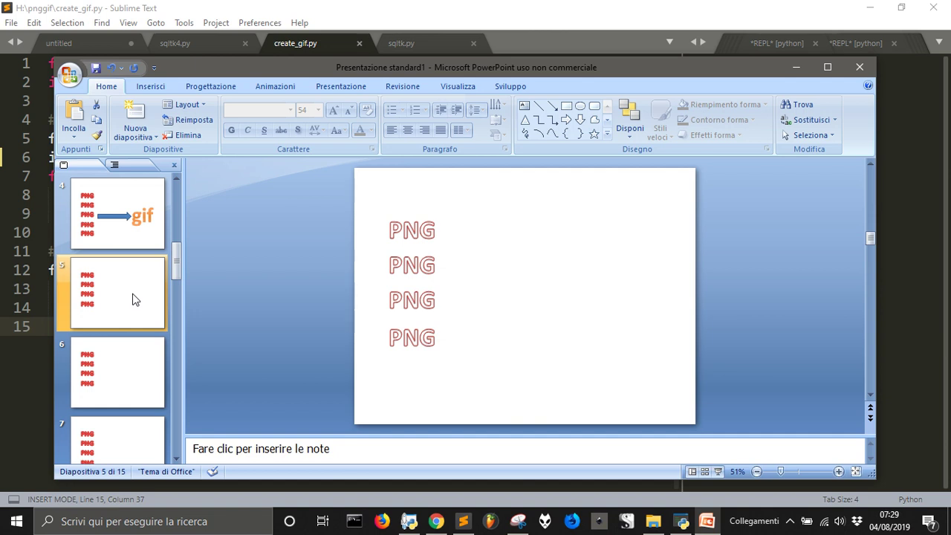
On slide 5, delete the lowest PNG text, leaving three PNG texts
{"action": "scroll", "coordinate": [128, 352], "scroll_direction": "down", "scroll_amount": 1}
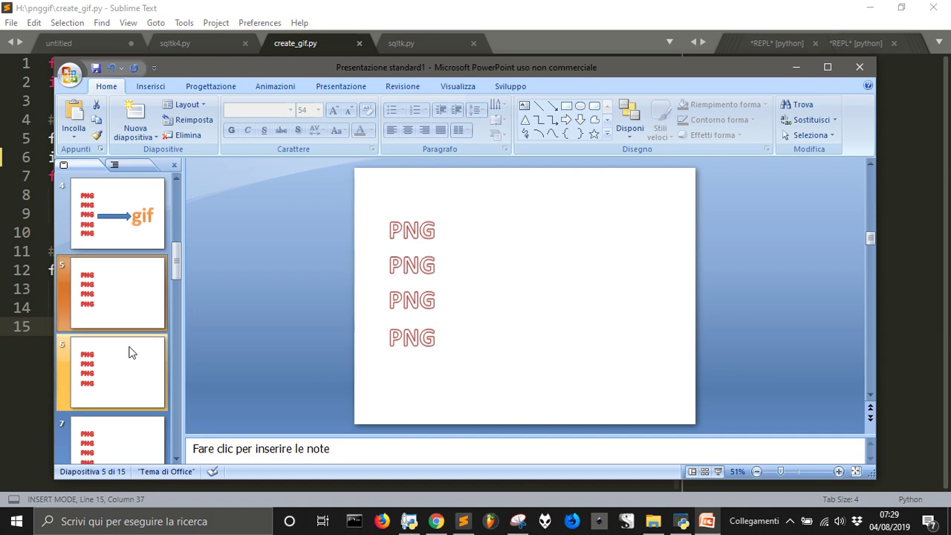
{"action": "left_click", "coordinate": [122, 238]}
{"action": "left_click", "coordinate": [122, 304]}
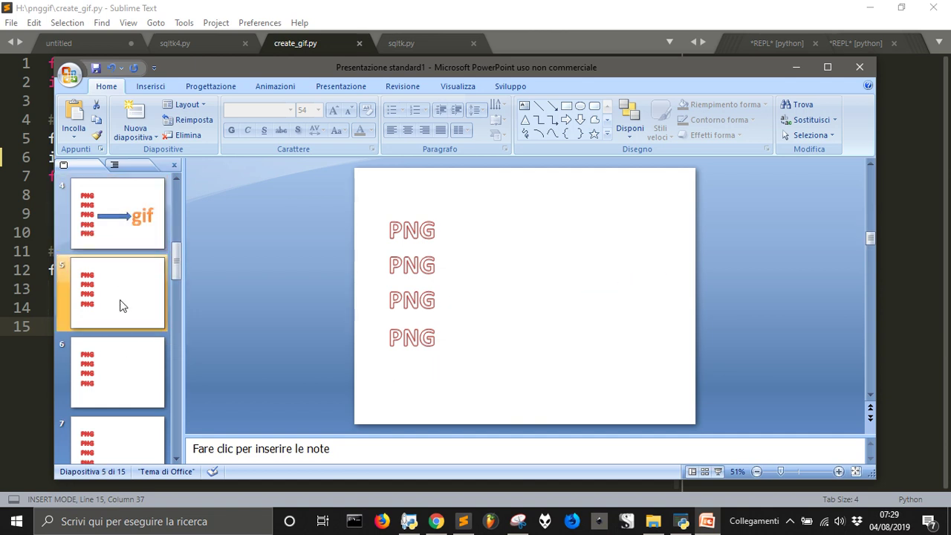
{"action": "left_click", "coordinate": [430, 355]}
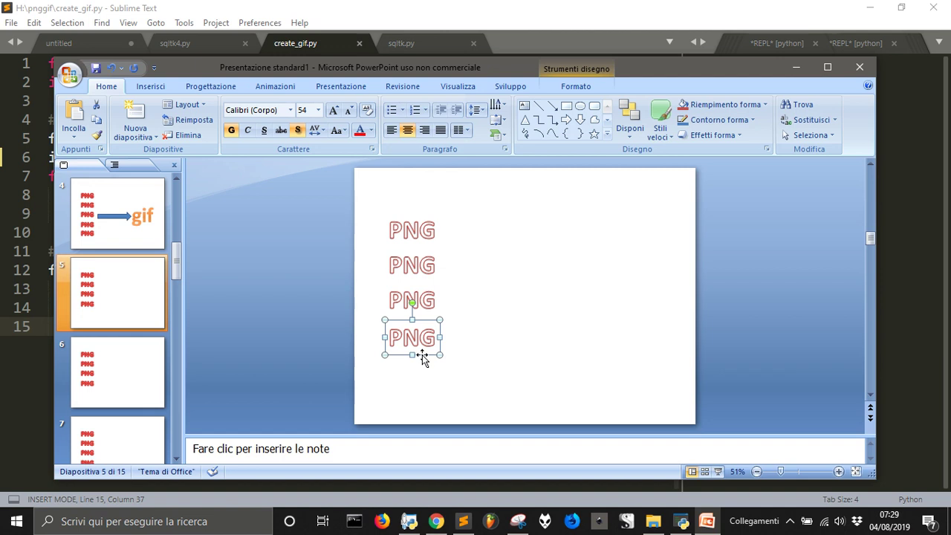
{"action": "key", "text": "Delete"}
On slide 4, delete the arrow and the gif WordArt
{"action": "left_click", "coordinate": [140, 234]}
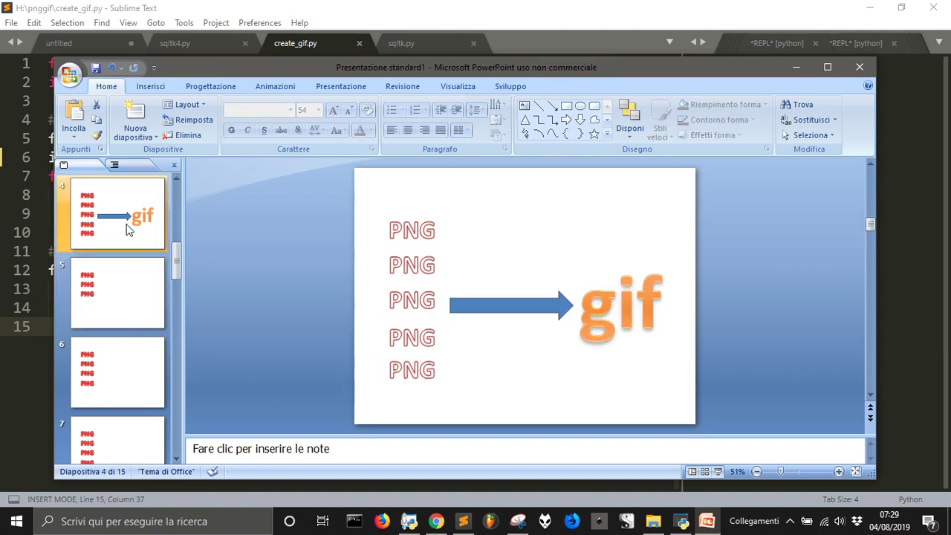
{"action": "left_click", "coordinate": [525, 304]}
{"action": "key", "text": "Delete"}
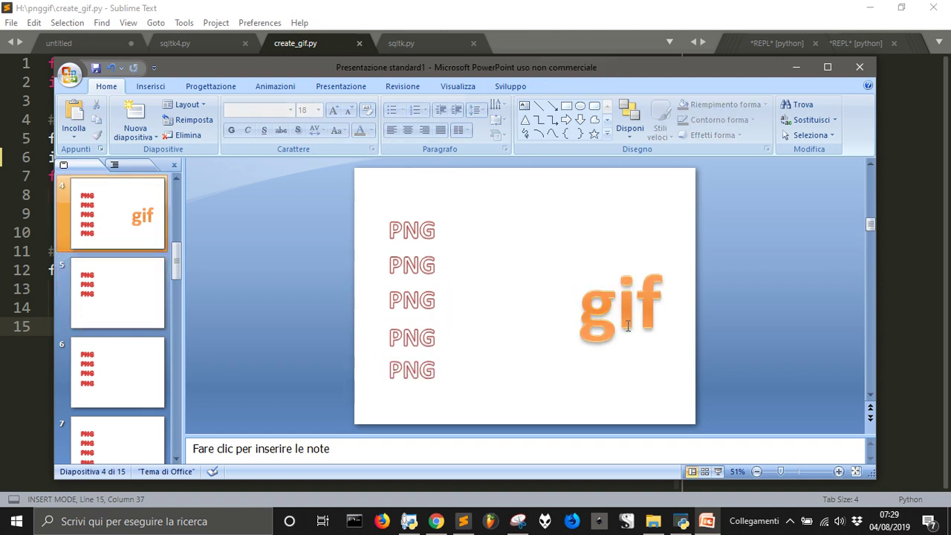
{"action": "left_click", "coordinate": [613, 341]}
{"action": "left_click", "coordinate": [594, 352]}
{"action": "key", "text": "Delete"}
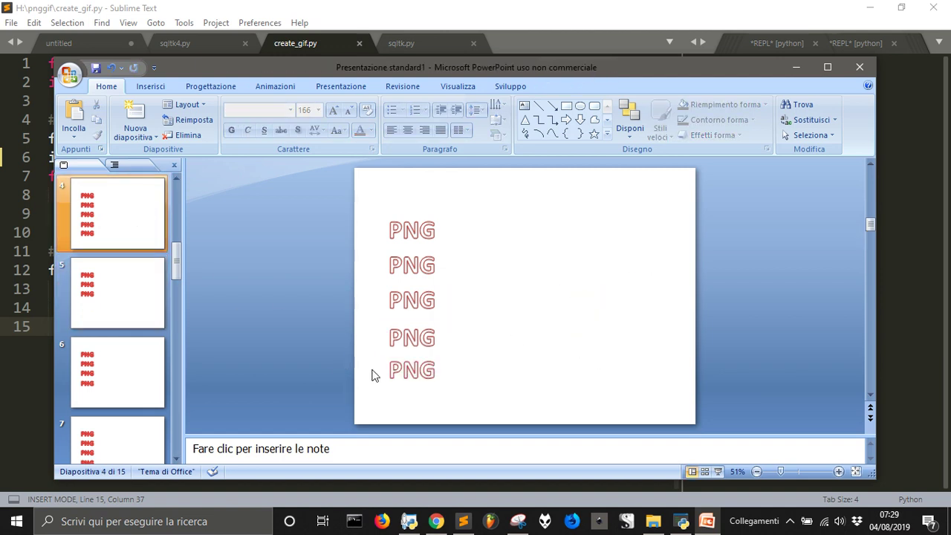
On slide 4, delete the three lowest PNG texts one after another, leaving only the upper two
{"action": "left_click_drag", "start_coordinate": [462, 401], "coordinate": [367, 346]}
{"action": "key", "text": "Delete"}
{"action": "left_click_drag", "start_coordinate": [453, 360], "coordinate": [378, 336]}
{"action": "key", "text": "Delete"}
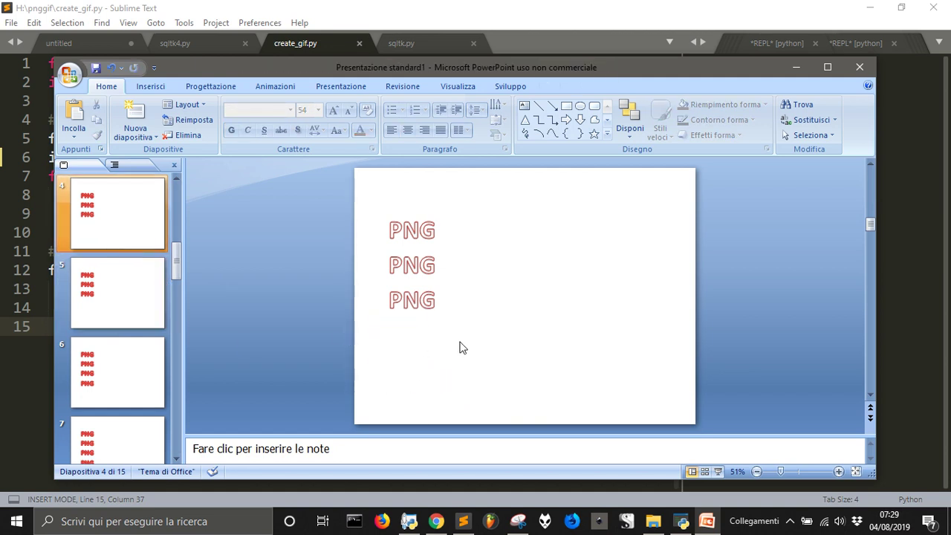
{"action": "left_click_drag", "start_coordinate": [461, 343], "coordinate": [372, 324]}
{"action": "left_click_drag", "start_coordinate": [466, 349], "coordinate": [386, 279]}
{"action": "key", "text": "Delete"}
On slide 3, delete the arrow, the gif WordArt and the four lower PNG texts, keeping only the topmost PNG
{"action": "scroll", "coordinate": [122, 290], "scroll_direction": "up", "scroll_amount": 1}
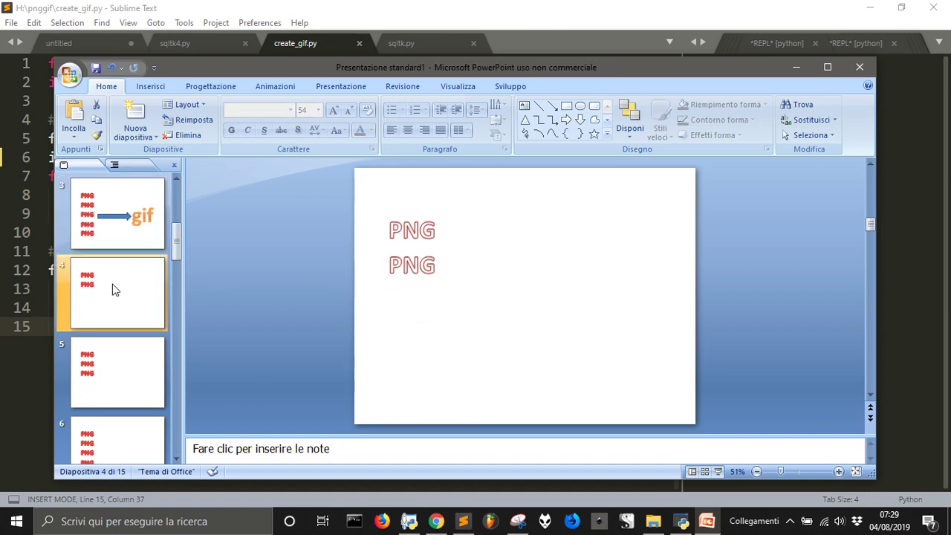
{"action": "left_click", "coordinate": [115, 234]}
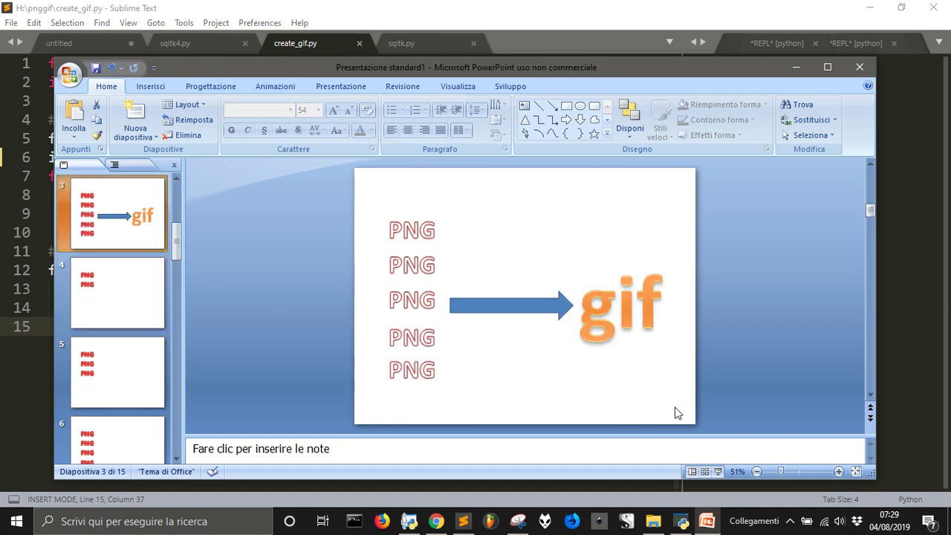
{"action": "left_click_drag", "start_coordinate": [676, 412], "coordinate": [373, 249]}
{"action": "key", "text": "Delete"}
On slide 2, delete everything except the topmost PNG text
{"action": "scroll", "coordinate": [82, 229], "scroll_direction": "up", "scroll_amount": 1}
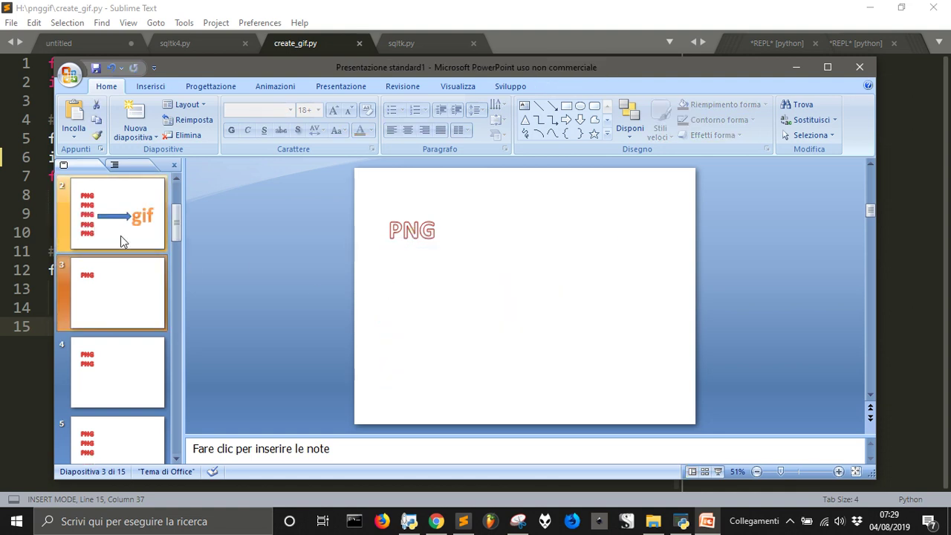
{"action": "scroll", "coordinate": [120, 236], "scroll_direction": "up", "scroll_amount": 2}
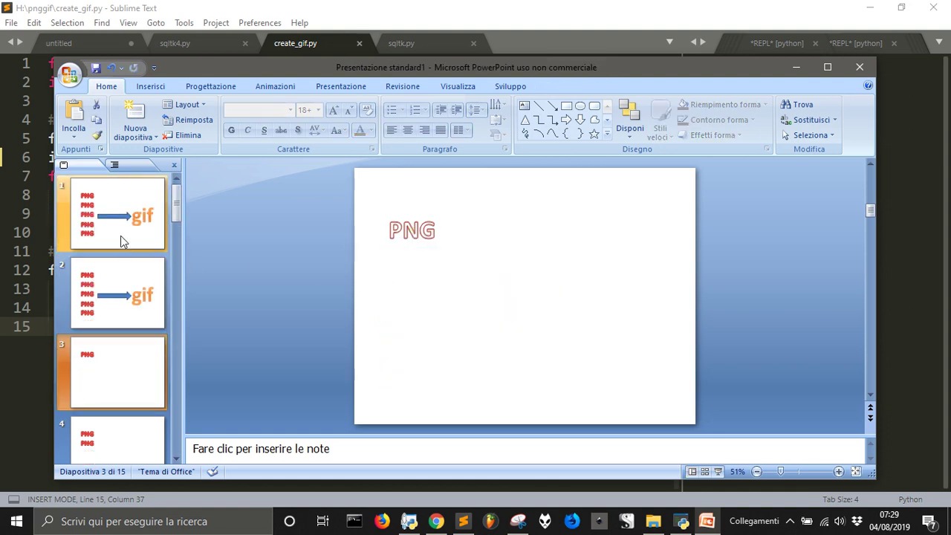
{"action": "left_click", "coordinate": [120, 319]}
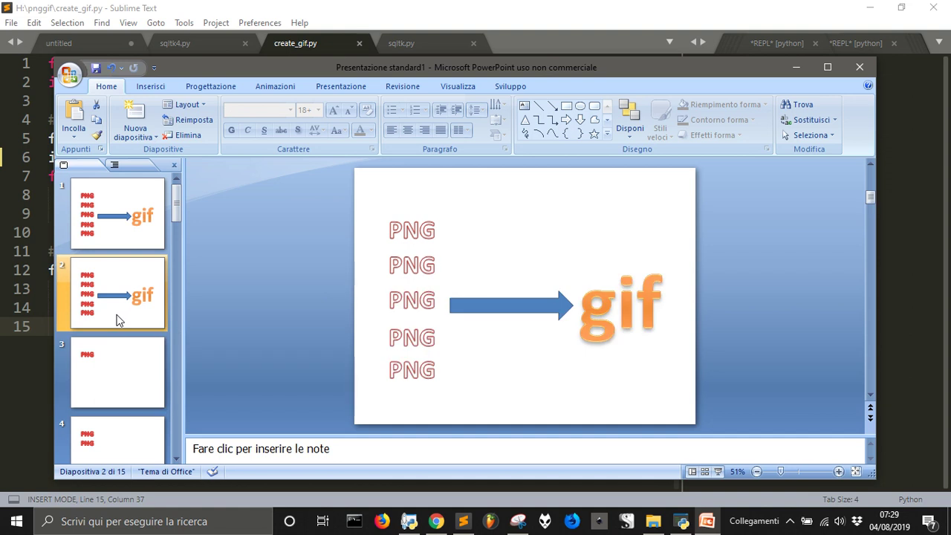
{"action": "left_click_drag", "start_coordinate": [684, 405], "coordinate": [316, 235]}
{"action": "key", "text": "Delete"}
On slide 2, widen the PNG text box and shift it slightly toward the slide's centre
{"action": "left_click", "coordinate": [422, 236]}
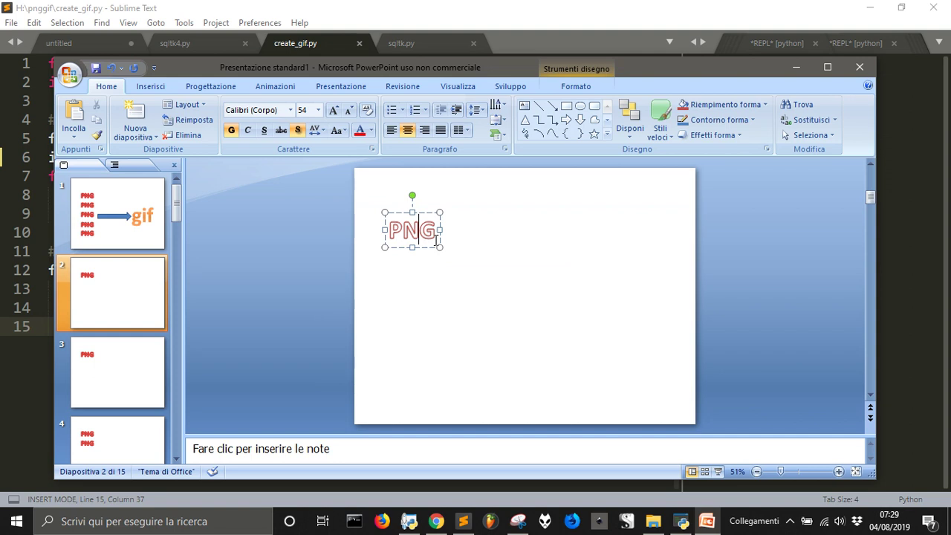
{"action": "left_click_drag", "start_coordinate": [438, 213], "coordinate": [455, 199]}
{"action": "left_click", "coordinate": [461, 239]}
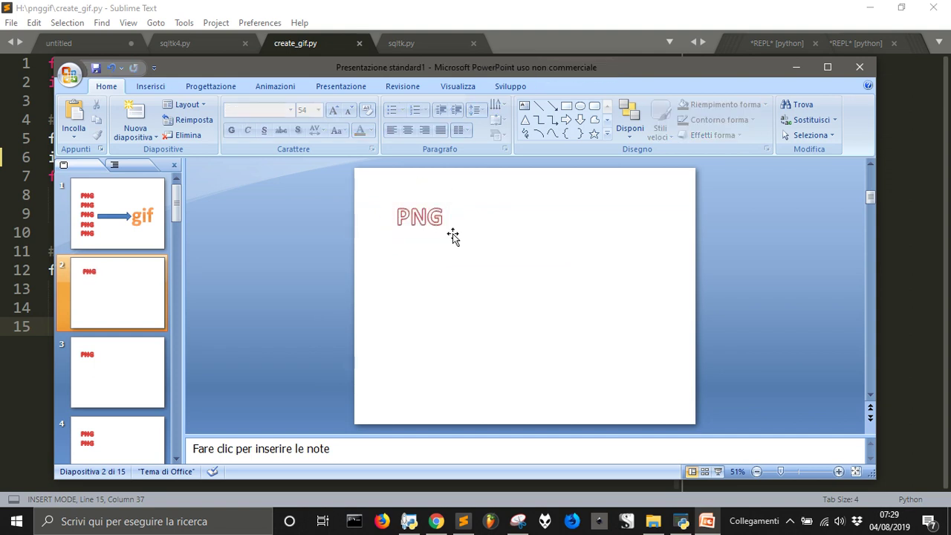
{"action": "left_click", "coordinate": [442, 221]}
{"action": "left_click_drag", "start_coordinate": [453, 234], "coordinate": [464, 247]}
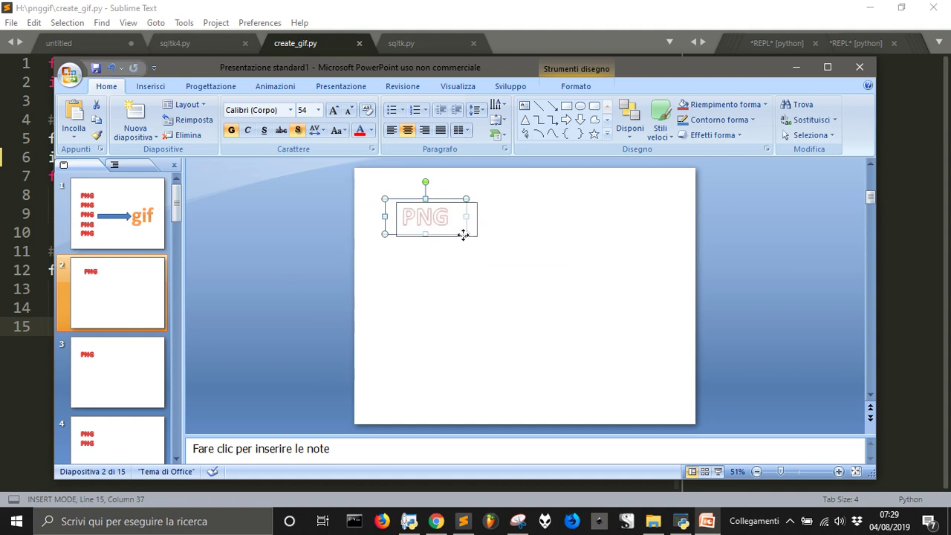
On slide 1, delete the arrow, the gif WordArt and the four lower PNG texts, keeping only the topmost PNG
{"action": "left_click", "coordinate": [122, 219]}
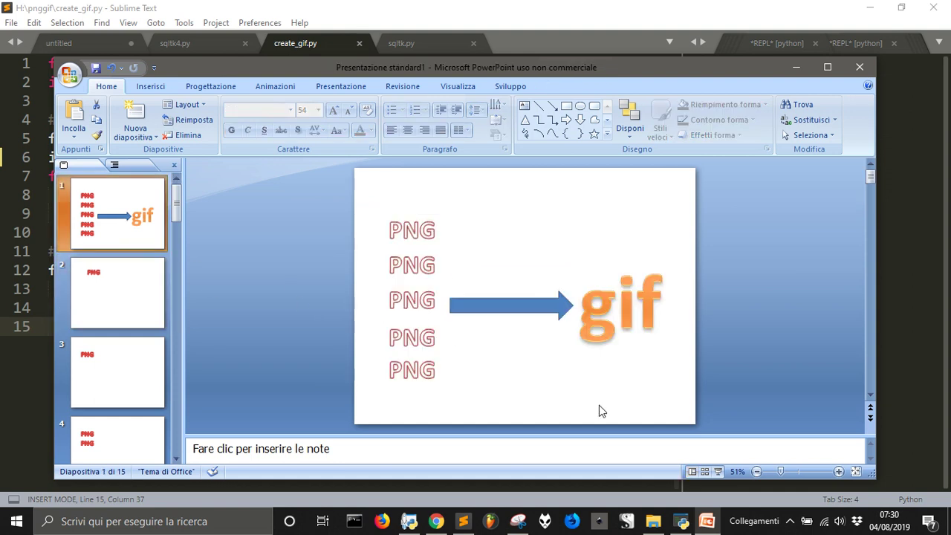
{"action": "left_click_drag", "start_coordinate": [680, 411], "coordinate": [346, 237]}
{"action": "key", "text": "Delete"}
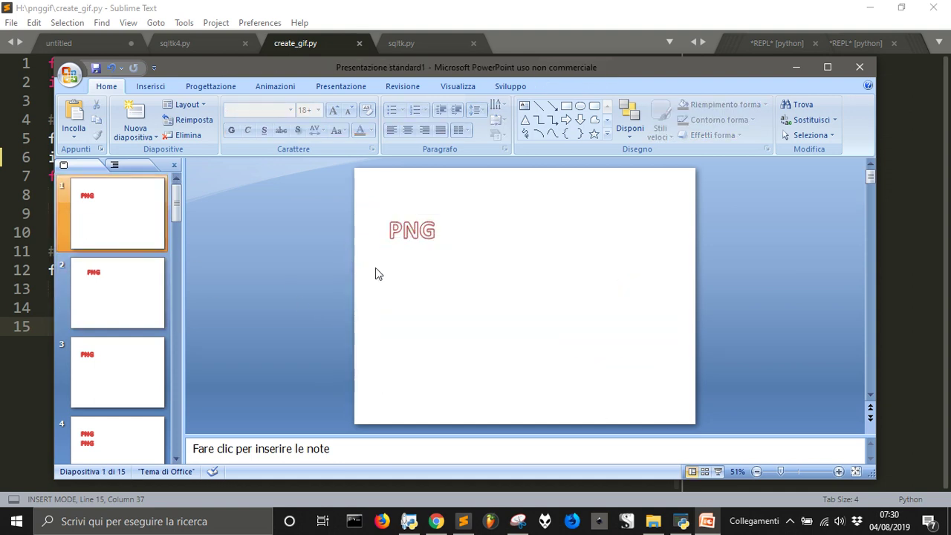
On slide 1, widen the PNG text box to about double, enlarge its font to 88 and shift it slightly toward the slide's centre
{"action": "left_click", "coordinate": [428, 237]}
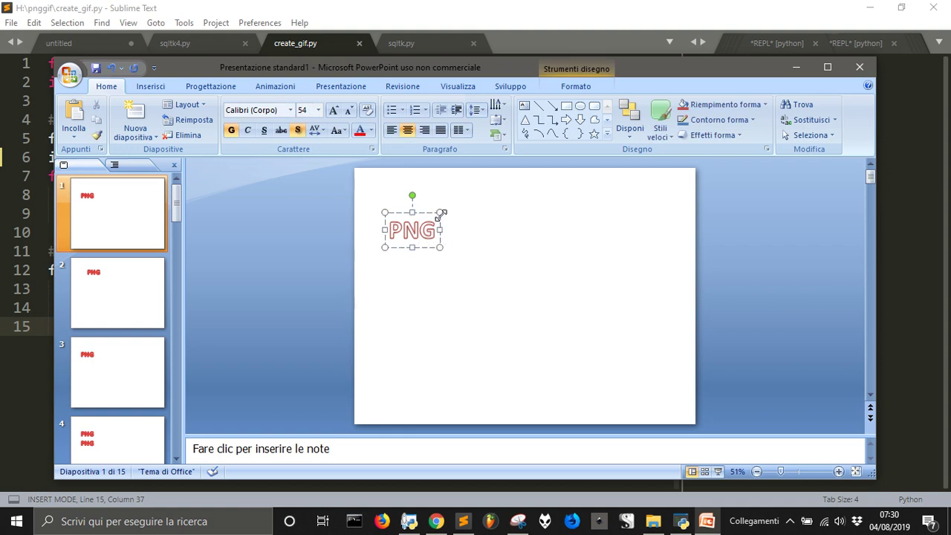
{"action": "left_click_drag", "start_coordinate": [440, 212], "coordinate": [498, 179]}
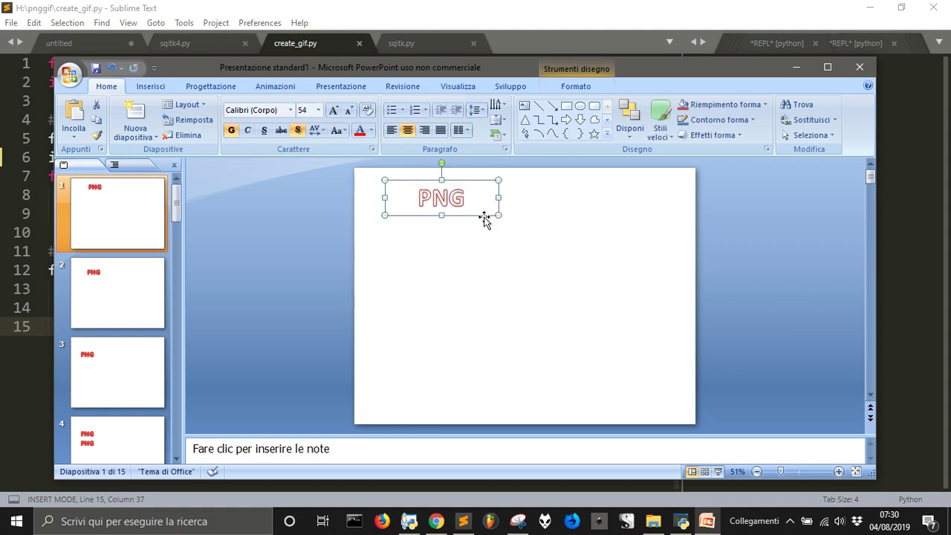
{"action": "left_click_drag", "start_coordinate": [497, 215], "coordinate": [493, 245]}
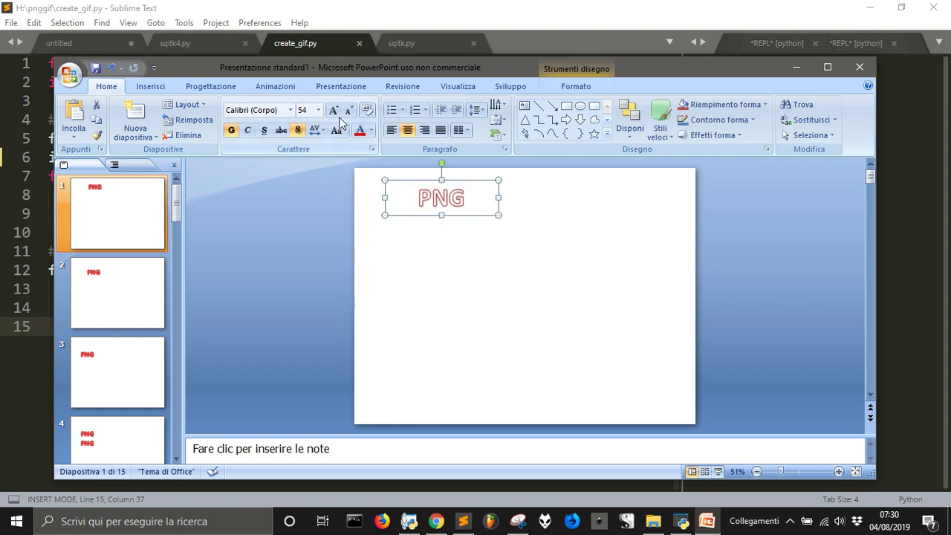
{"action": "left_click", "coordinate": [334, 110]}
{"action": "left_click", "coordinate": [334, 110]}
{"action": "left_click", "coordinate": [335, 110]}
{"action": "left_click", "coordinate": [334, 110]}
{"action": "left_click", "coordinate": [334, 110]}
{"action": "left_click_drag", "start_coordinate": [479, 233], "coordinate": [509, 240]}
On slide 2, reposition and slightly widen the PNG text box and enlarge its font to 80
{"action": "left_click", "coordinate": [155, 261]}
{"action": "left_click", "coordinate": [427, 227]}
{"action": "left_click", "coordinate": [462, 236]}
{"action": "left_click_drag", "start_coordinate": [457, 235], "coordinate": [460, 243]}
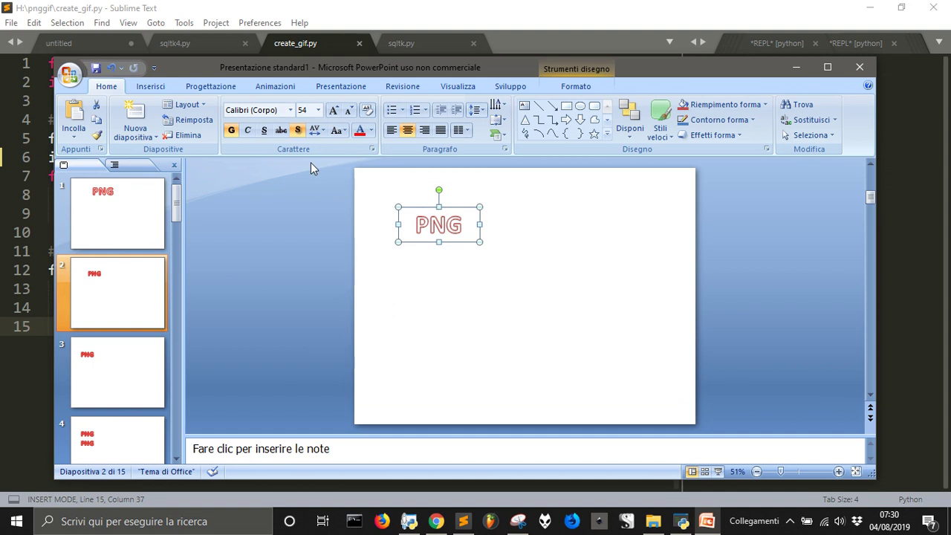
{"action": "left_click", "coordinate": [334, 111]}
{"action": "left_click", "coordinate": [333, 111]}
{"action": "left_click", "coordinate": [333, 111]}
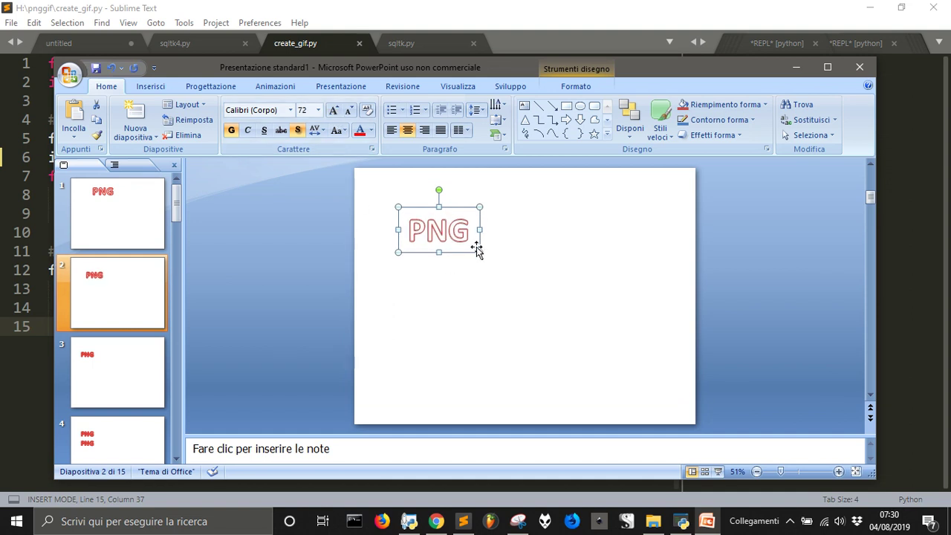
{"action": "left_click_drag", "start_coordinate": [470, 254], "coordinate": [475, 255]}
{"action": "left_click_drag", "start_coordinate": [485, 210], "coordinate": [492, 206]}
{"action": "left_click", "coordinate": [333, 110]}
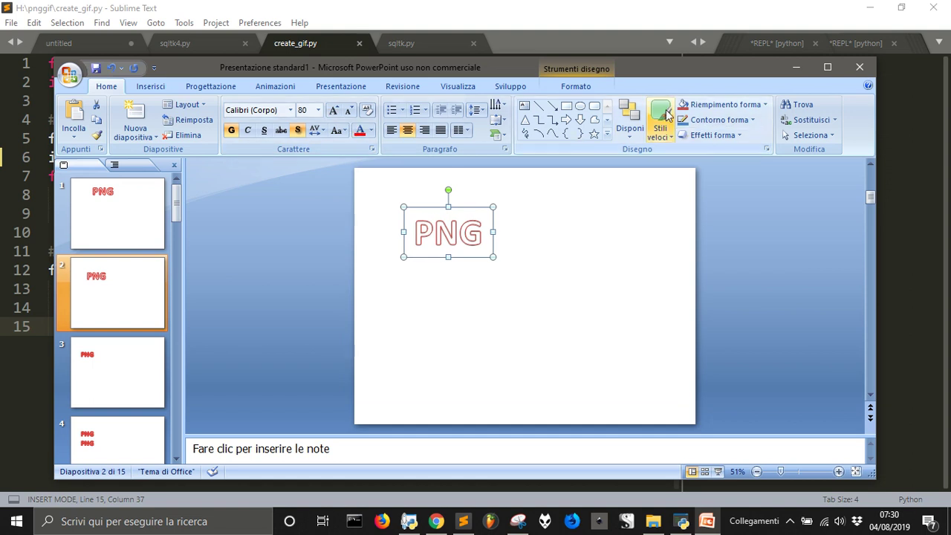
{"action": "left_click", "coordinate": [719, 111]}
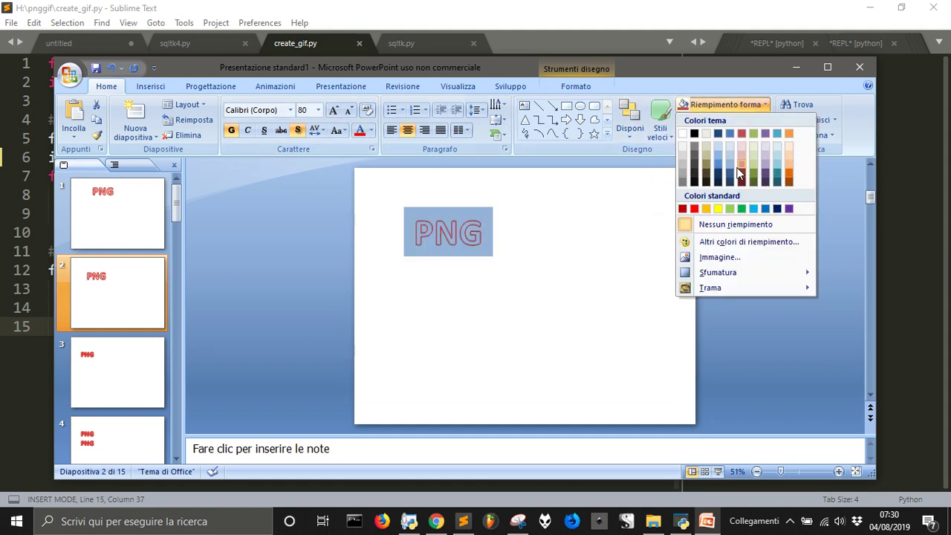
{"action": "left_click", "coordinate": [635, 115]}
{"action": "left_click", "coordinate": [577, 268]}
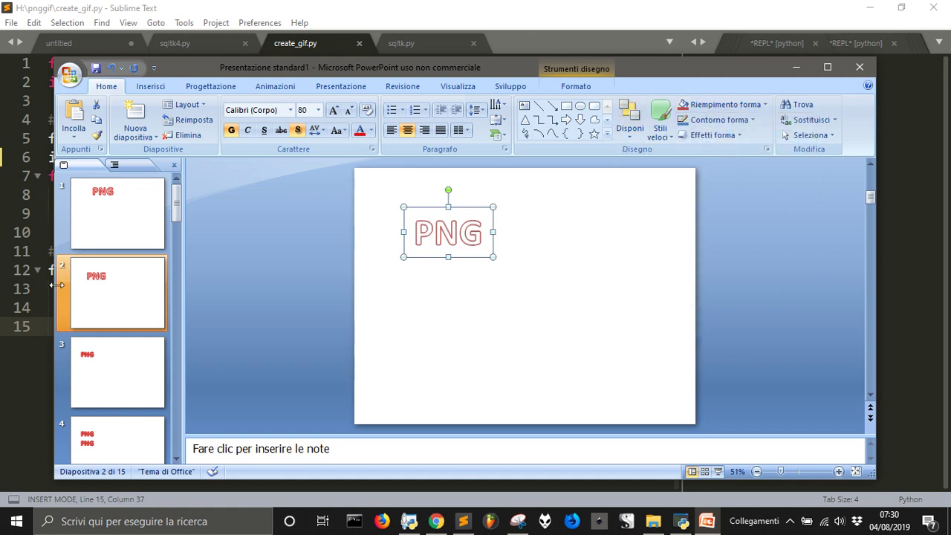
{"action": "left_click", "coordinate": [117, 322]}
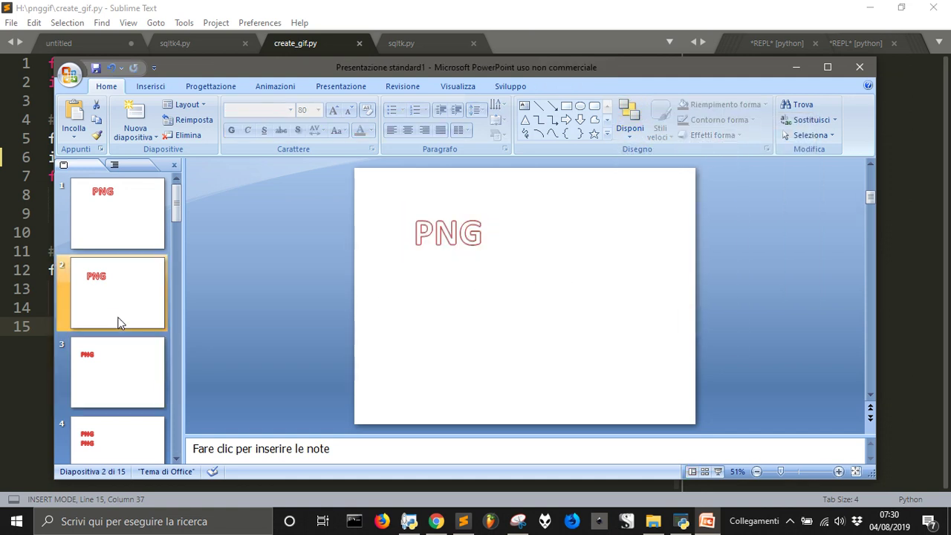
On slide 1, move the PNG text toward the slide's centre, enlarge its font to 166 and widen the box so it fits one line
{"action": "left_click", "coordinate": [145, 250]}
{"action": "left_click", "coordinate": [525, 239]}
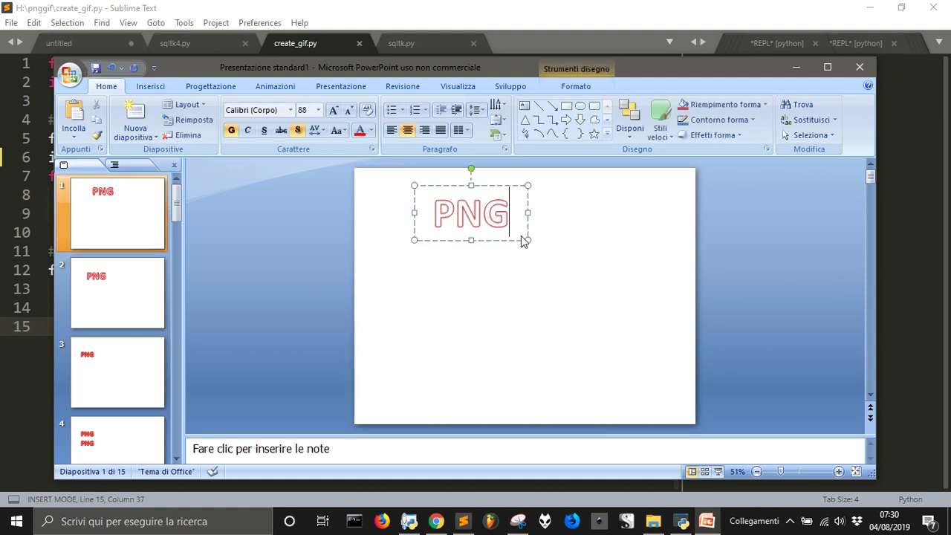
{"action": "left_click_drag", "start_coordinate": [499, 239], "coordinate": [531, 261]}
{"action": "left_click", "coordinate": [333, 109]}
{"action": "left_click", "coordinate": [332, 110]}
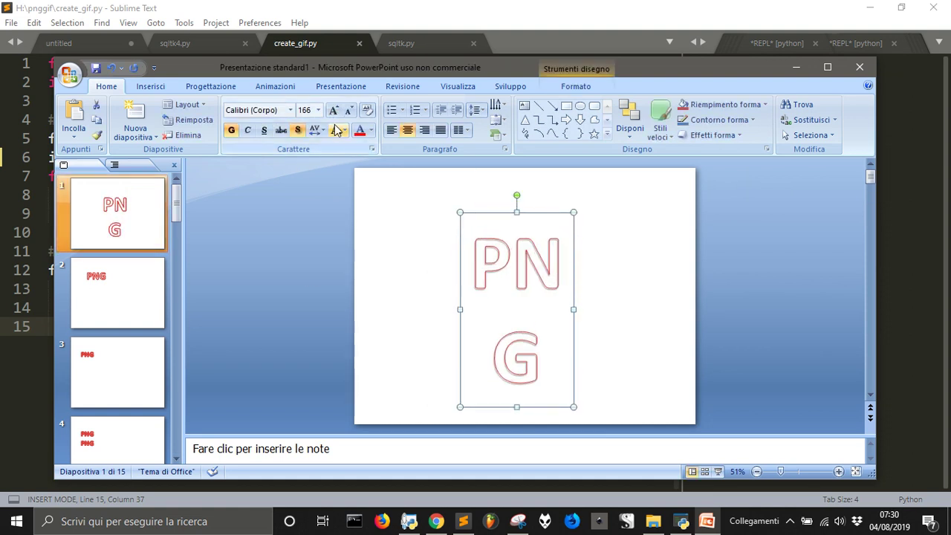
{"action": "left_click_drag", "start_coordinate": [573, 309], "coordinate": [620, 310]}
{"action": "left_click", "coordinate": [141, 301]}
{"action": "left_click", "coordinate": [122, 362]}
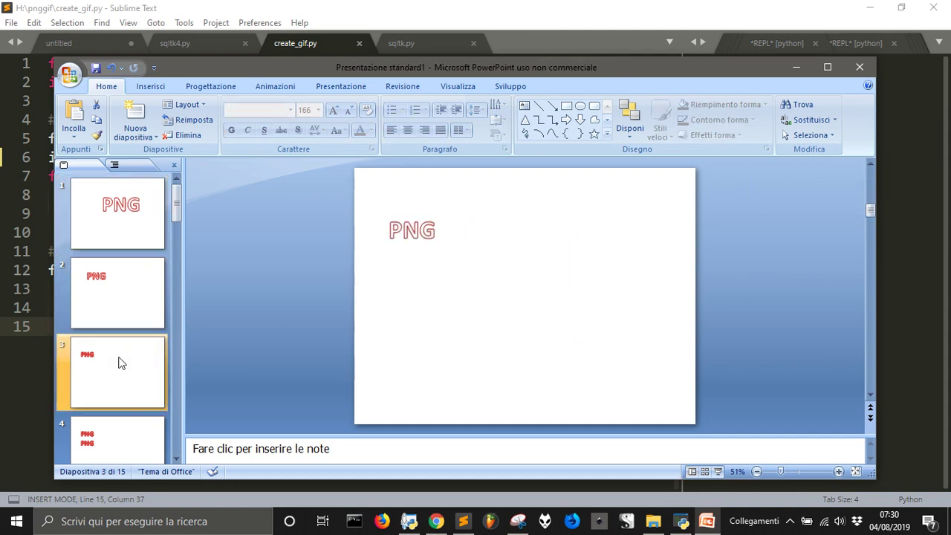
Page through all 15 slides from the first to the last and back again to check the frame sequence
{"action": "left_click", "coordinate": [113, 423]}
{"action": "left_click", "coordinate": [133, 233]}
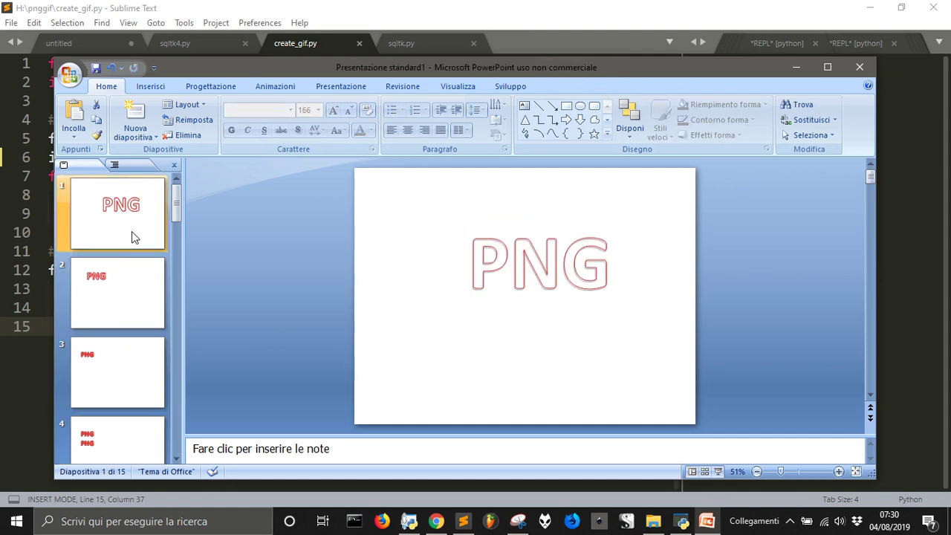
{"action": "key", "text": "Down"}
{"action": "key", "text": "Down"}
{"action": "key", "text": "Down"}
{"action": "key", "text": "Down"}
{"action": "key", "text": "Down"}
{"action": "key", "text": "Down"}
{"action": "key", "text": "Down"}
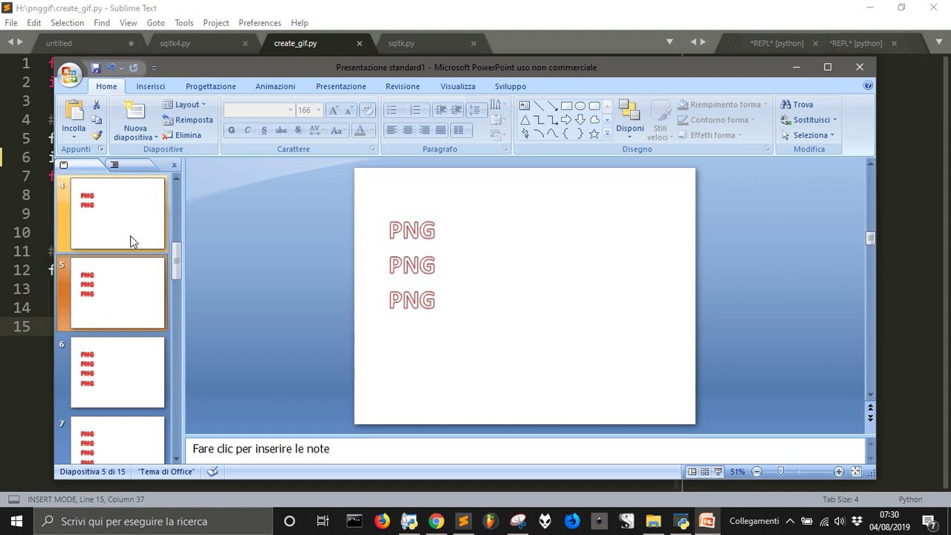
{"action": "key", "text": "Down"}
{"action": "key", "text": "Down"}
{"action": "key", "text": "Down"}
{"action": "key", "text": "Down"}
{"action": "key", "text": "Down"}
{"action": "key", "text": "Down"}
{"action": "key", "text": "Down"}
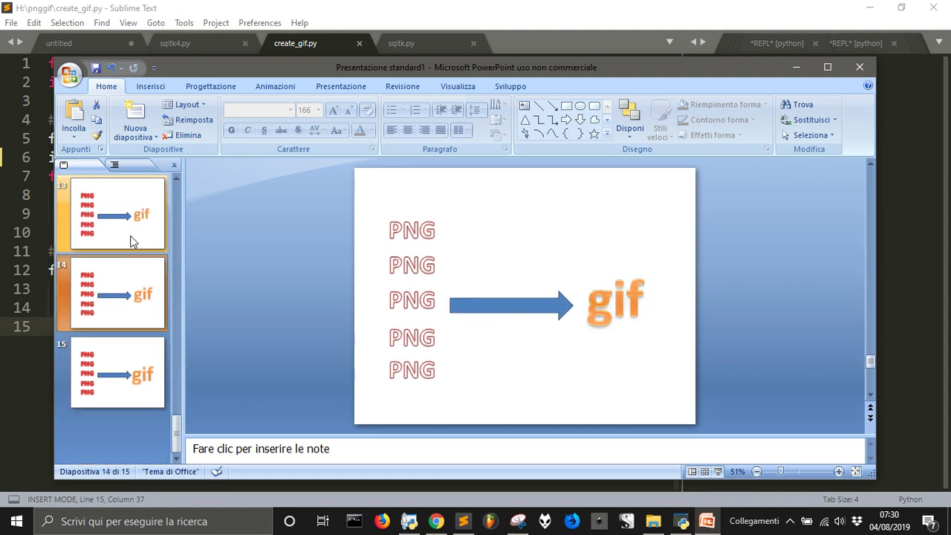
{"action": "key", "text": "Up"}
{"action": "key", "text": "Up"}
{"action": "key", "text": "Up"}
{"action": "key", "text": "Up"}
{"action": "key", "text": "Up"}
{"action": "key", "text": "Up"}
{"action": "key", "text": "Up"}
{"action": "key", "text": "Up"}
{"action": "key", "text": "Up"}
{"action": "key", "text": "Up"}
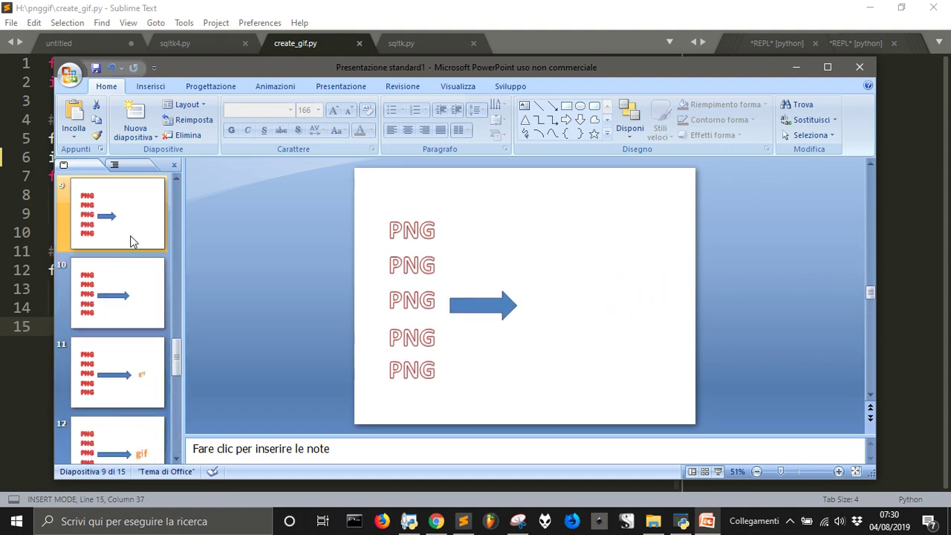
{"action": "key", "text": "Up"}
{"action": "key", "text": "Up"}
{"action": "key", "text": "Up"}
{"action": "key", "text": "Up"}
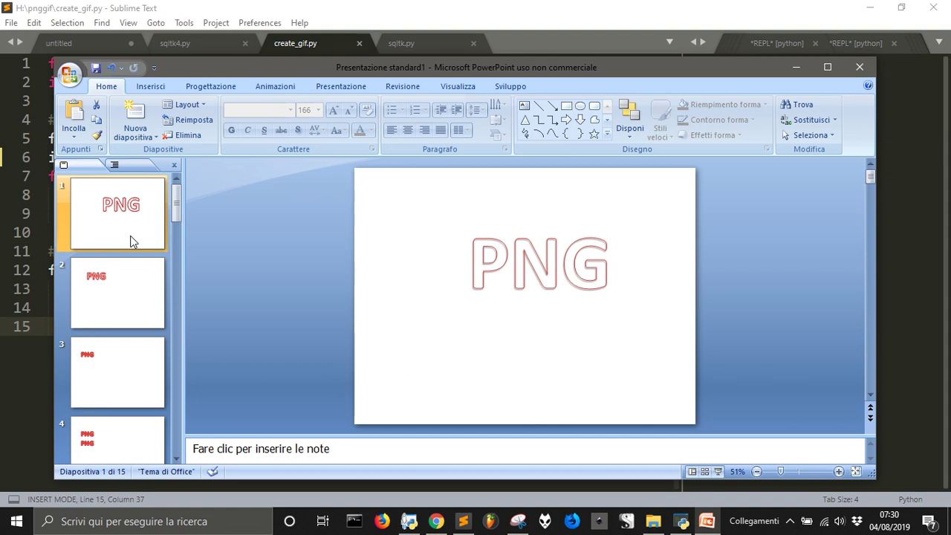
Begin saving the presentation in another format and set the file type to File PNG (*.png)
{"action": "left_click", "coordinate": [68, 75]}
{"action": "mouse_move", "coordinate": [119, 202]}
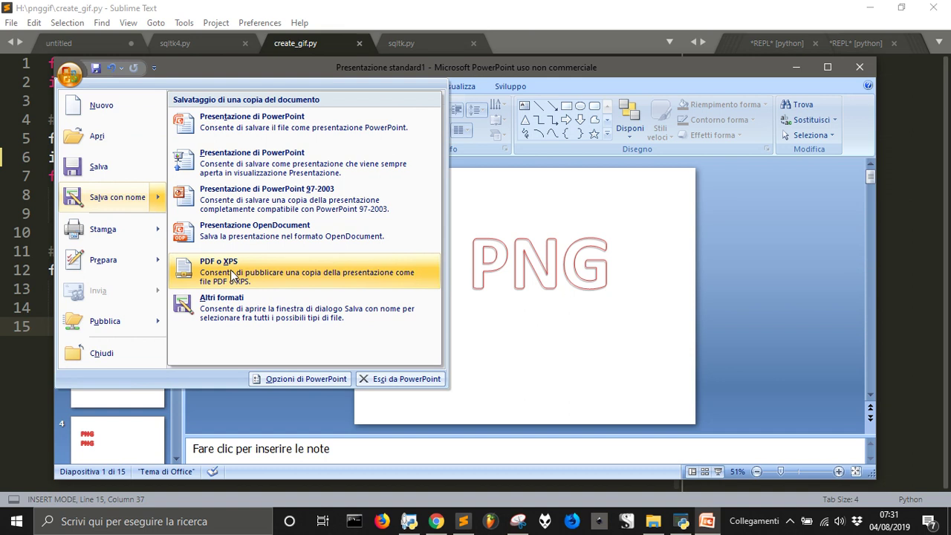
{"action": "left_click", "coordinate": [220, 304]}
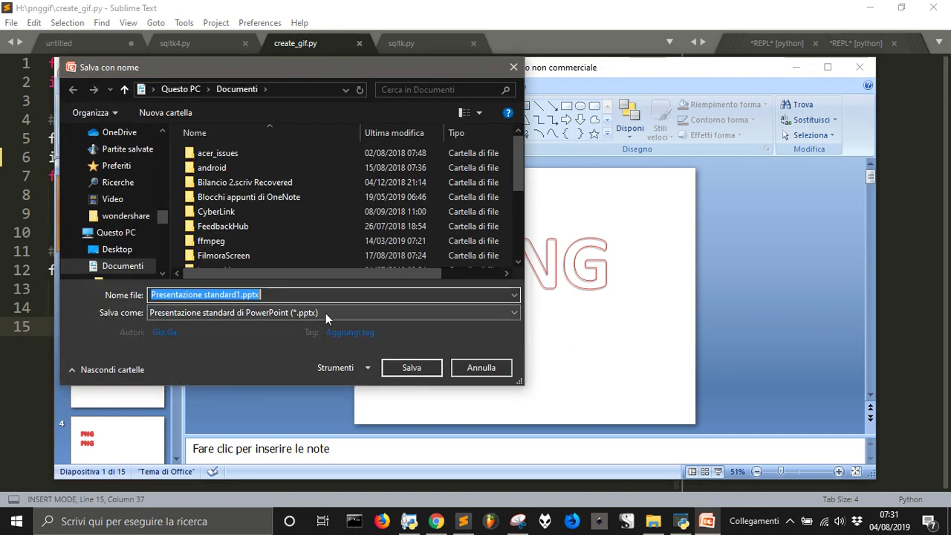
{"action": "left_click", "coordinate": [363, 312]}
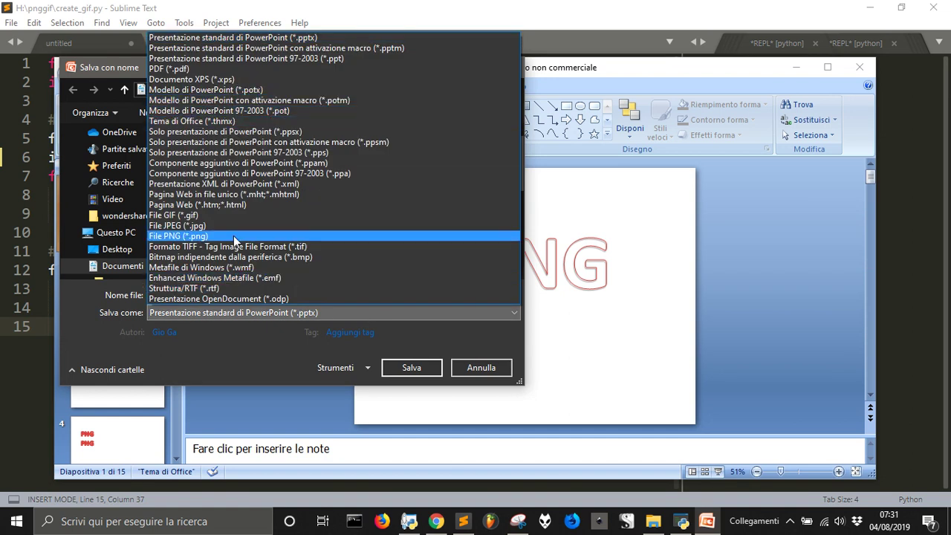
{"action": "left_click", "coordinate": [212, 236]}
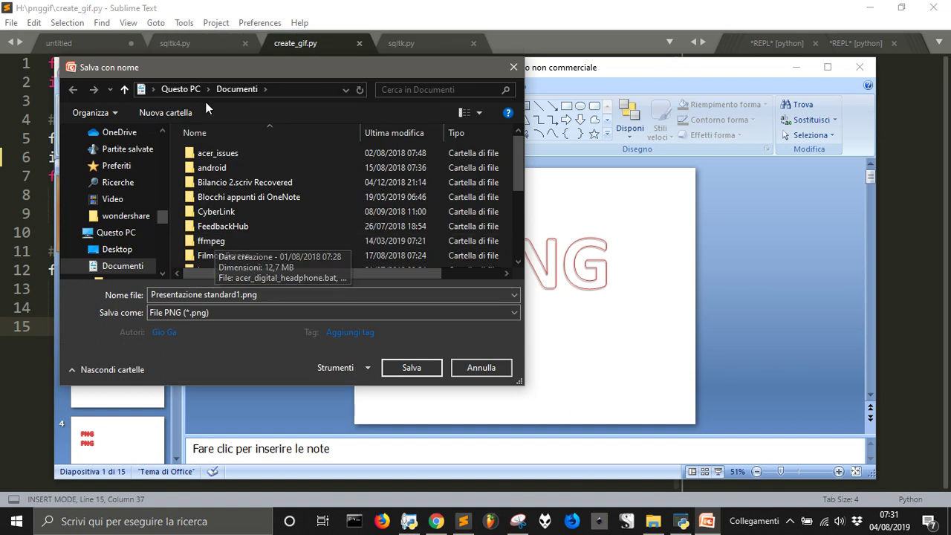
Choose the pnggif folder on drive H: as the destination for the PNG export
{"action": "left_click_drag", "start_coordinate": [163, 215], "coordinate": [166, 286]}
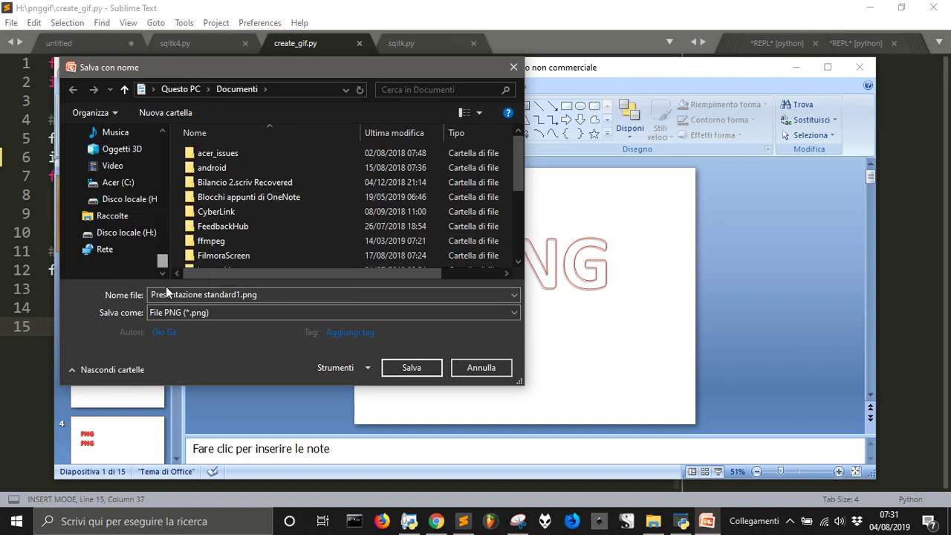
{"action": "left_click", "coordinate": [141, 233]}
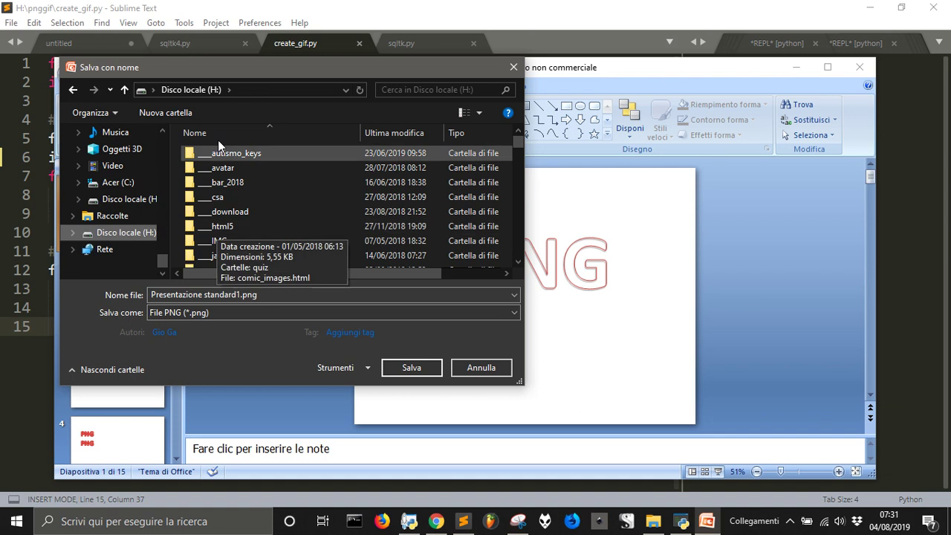
{"action": "left_click_drag", "start_coordinate": [214, 66], "coordinate": [264, 74]}
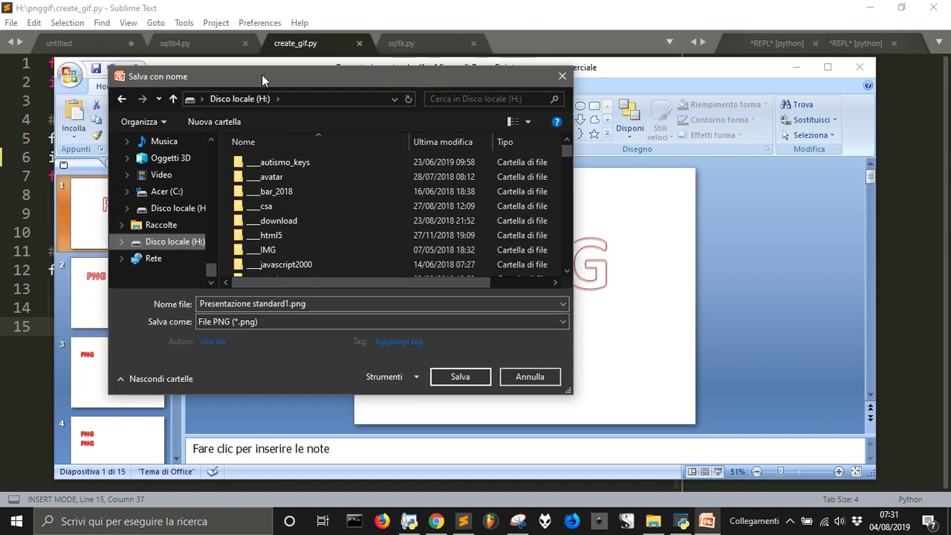
{"action": "left_click", "coordinate": [263, 195]}
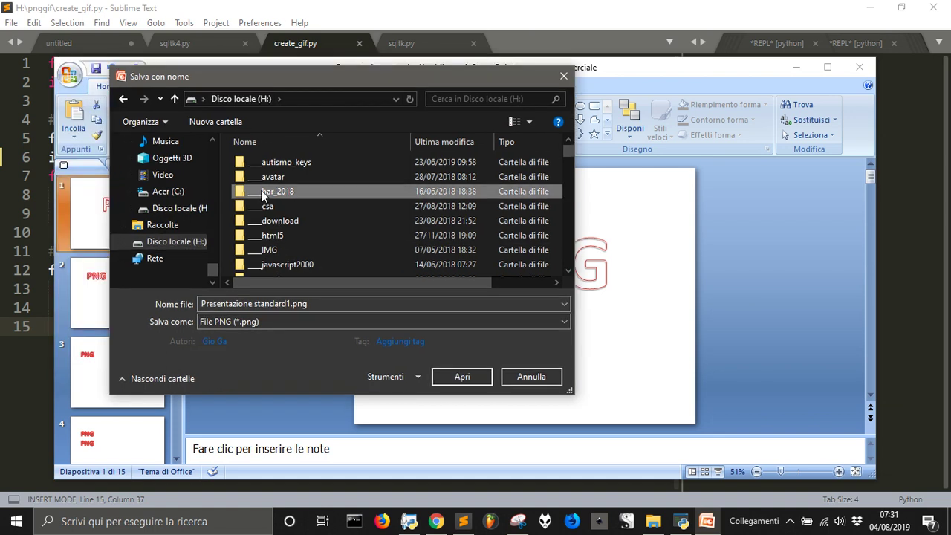
{"action": "key", "text": "p"}
{"action": "key", "text": "n"}
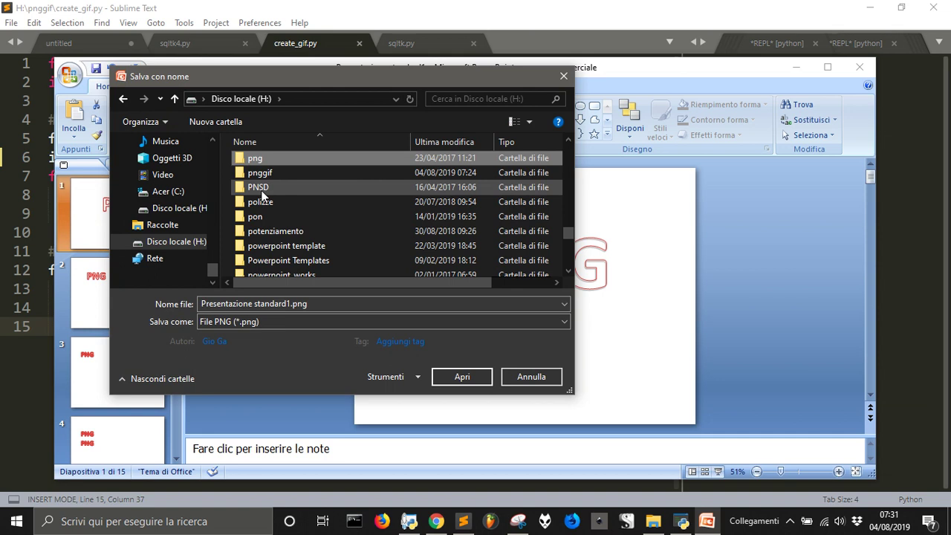
{"action": "key", "text": "g"}
{"action": "key", "text": "Return"}
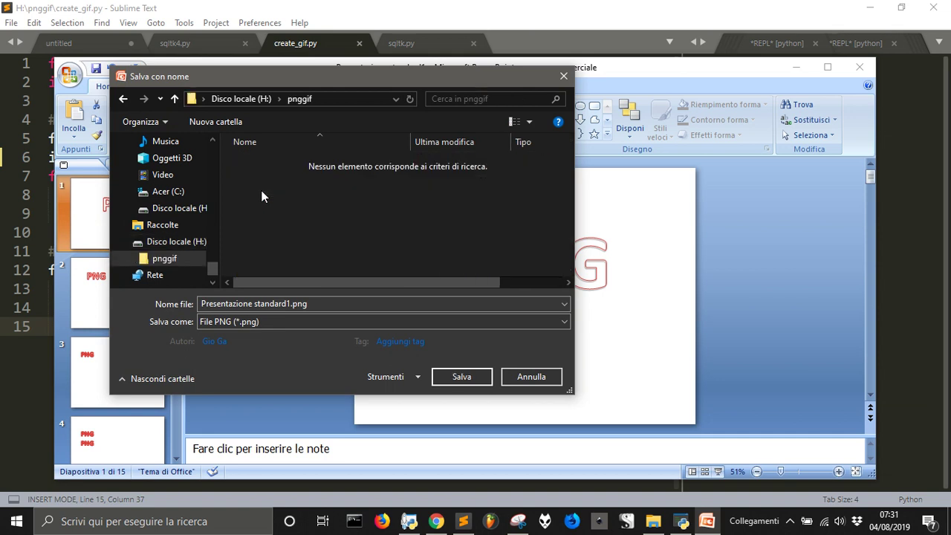
Name the export frame.png, save every slide as its own PNG image and dismiss the closing message
{"action": "left_click", "coordinate": [289, 304]}
{"action": "left_click", "coordinate": [290, 303]}
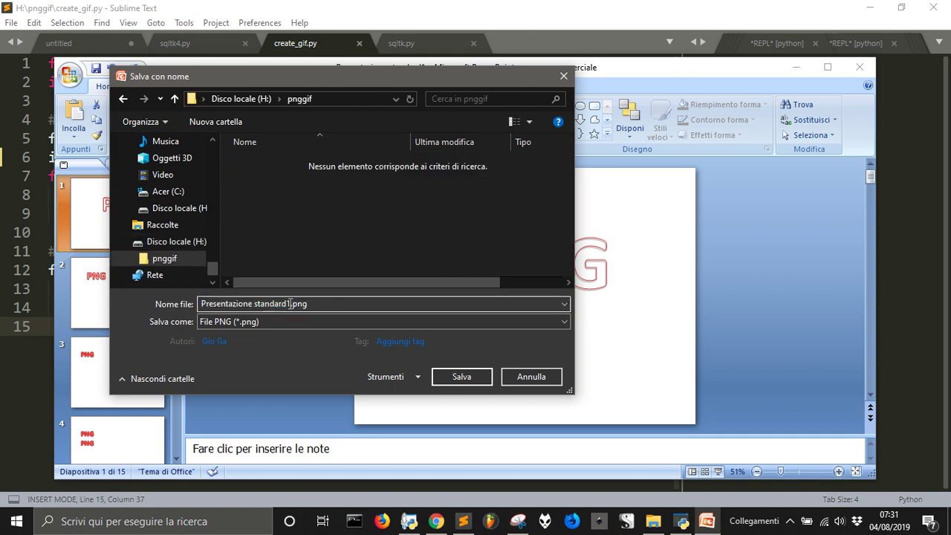
{"action": "left_click_drag", "start_coordinate": [290, 304], "coordinate": [139, 305]}
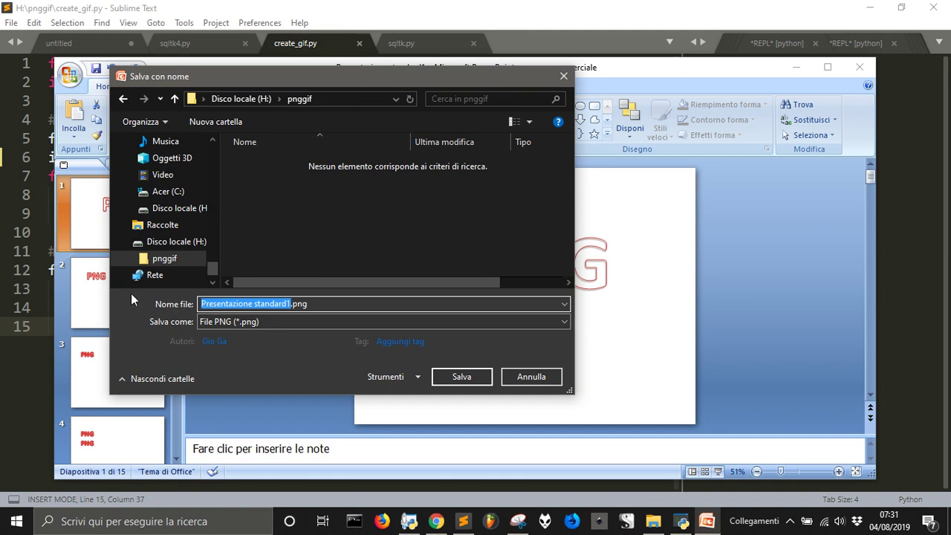
{"action": "type", "text": "frame"}
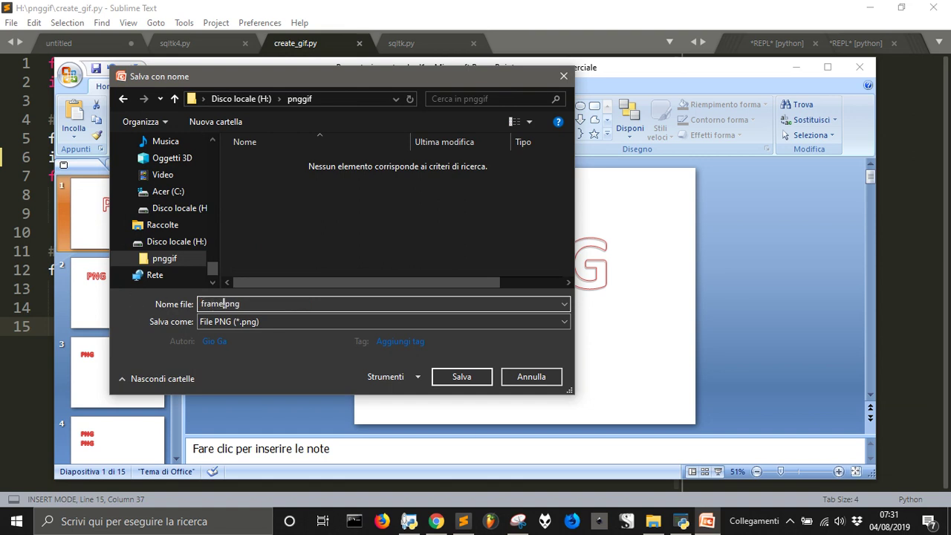
{"action": "left_click", "coordinate": [466, 375]}
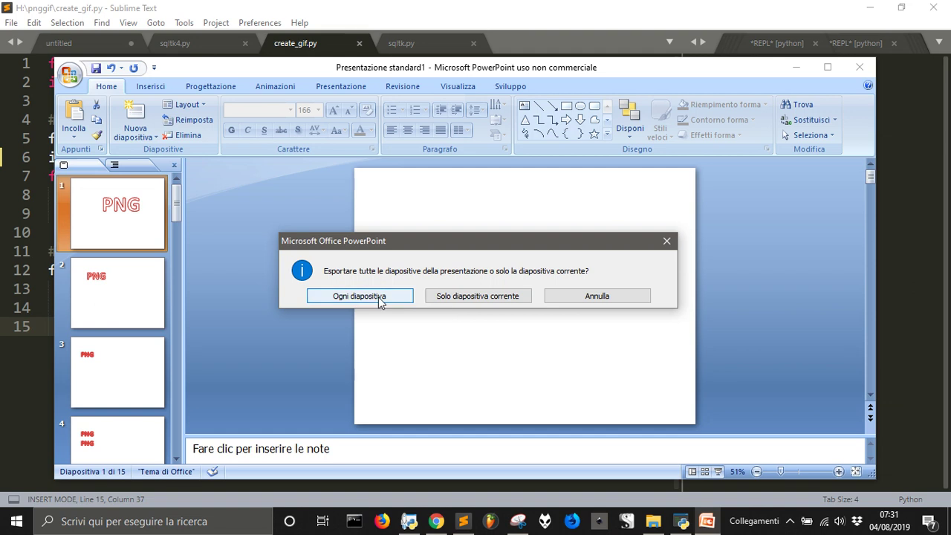
{"action": "left_click", "coordinate": [380, 297]}
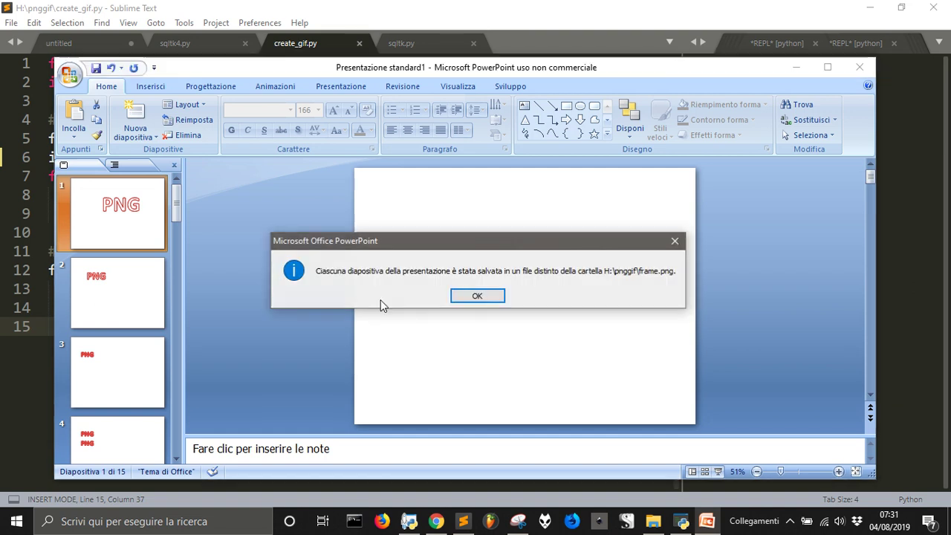
{"action": "left_click", "coordinate": [476, 296]}
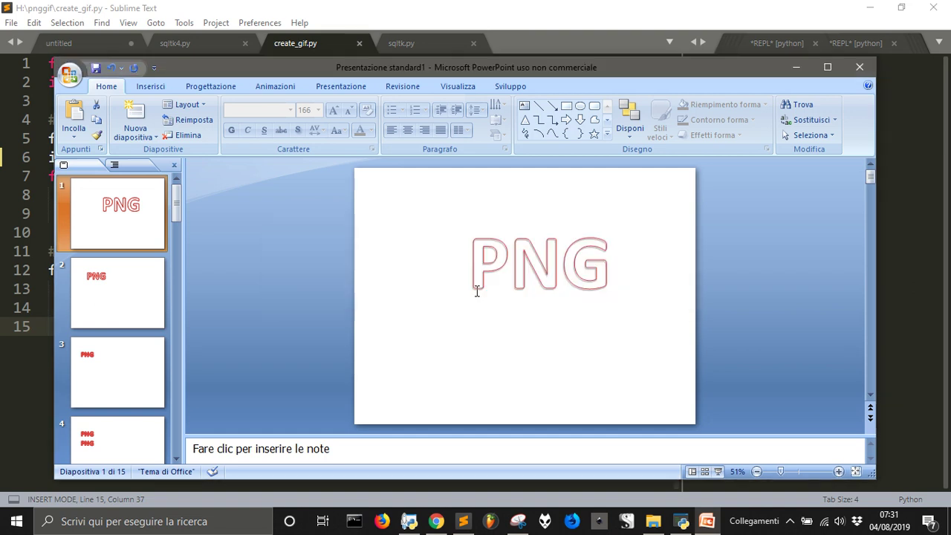
Save the presentation in the frame subfolder as pnggif.pptx, in the standard PowerPoint format
{"action": "left_click", "coordinate": [69, 74]}
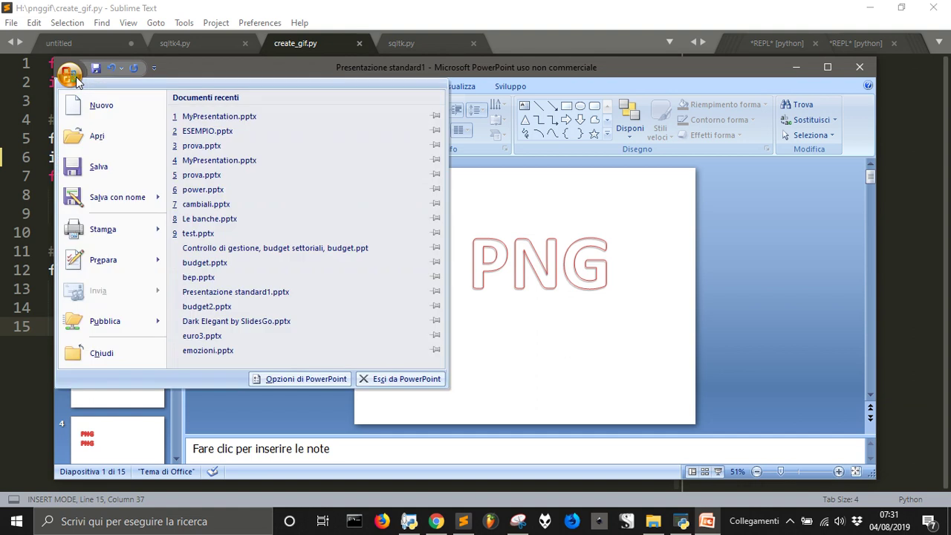
{"action": "mouse_move", "coordinate": [99, 195]}
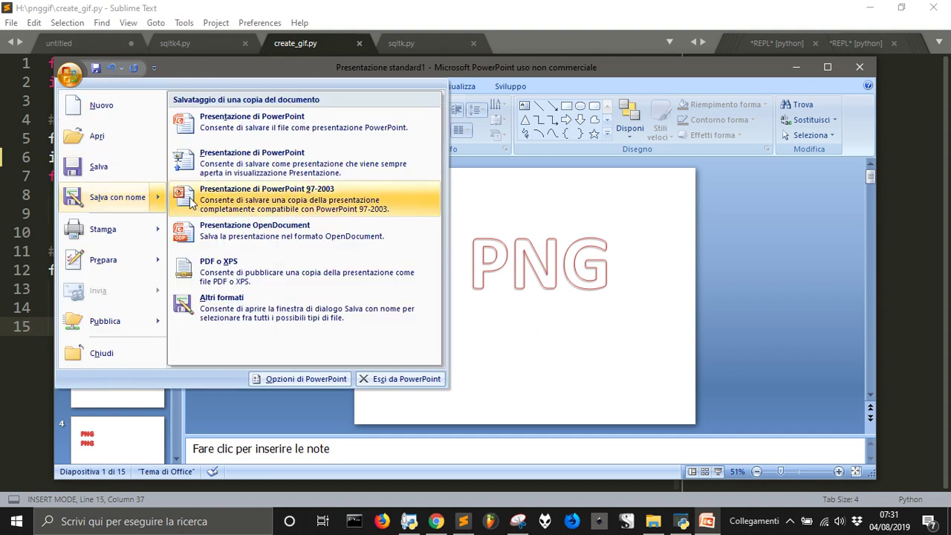
{"action": "left_click", "coordinate": [235, 133]}
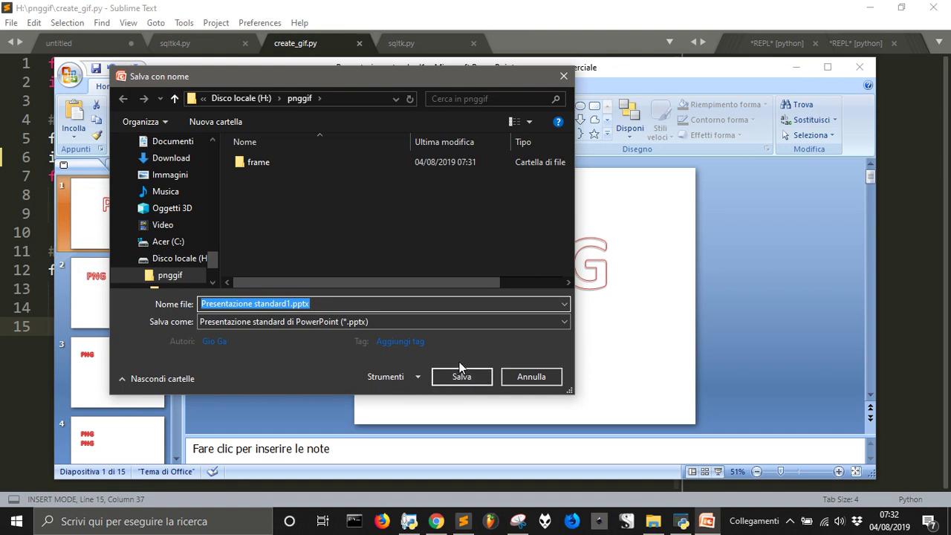
{"action": "double_click", "coordinate": [252, 162]}
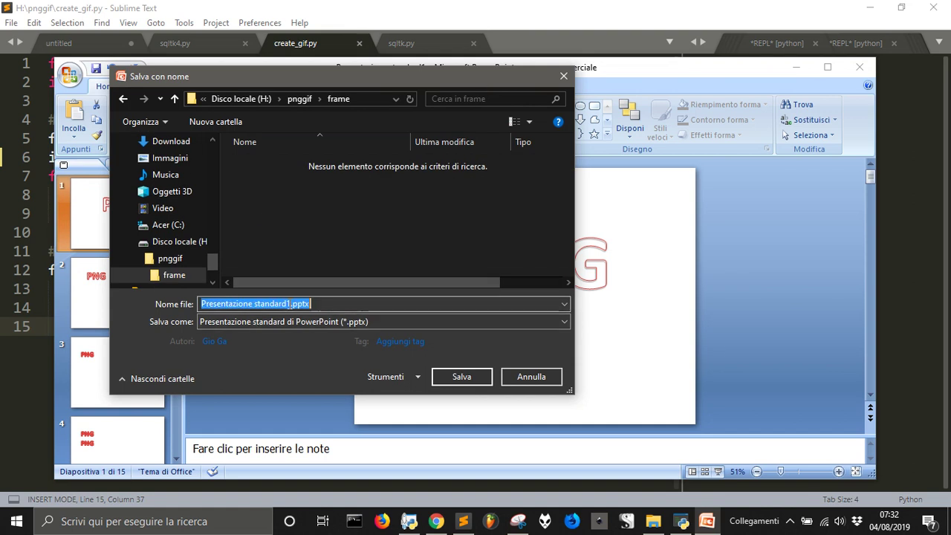
{"action": "left_click_drag", "start_coordinate": [290, 303], "coordinate": [181, 306]}
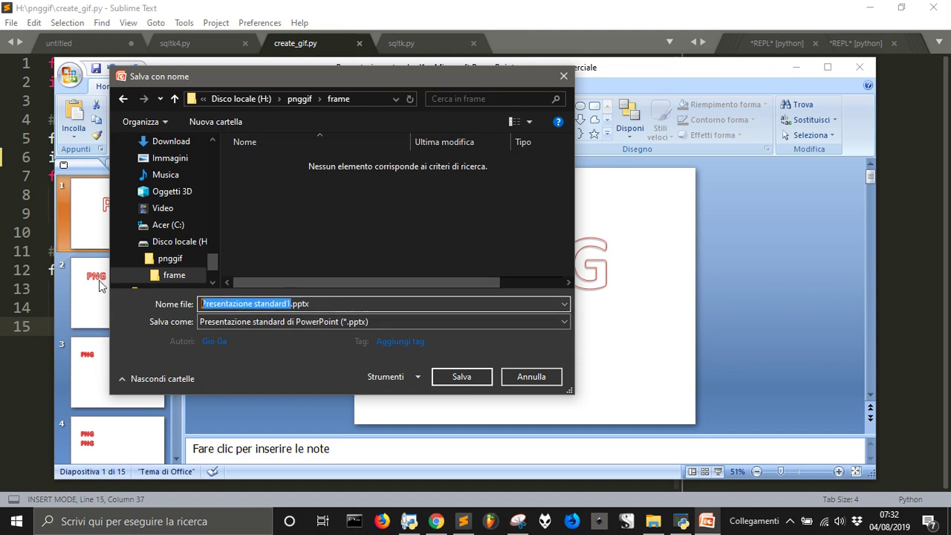
{"action": "type", "text": "pnggif"}
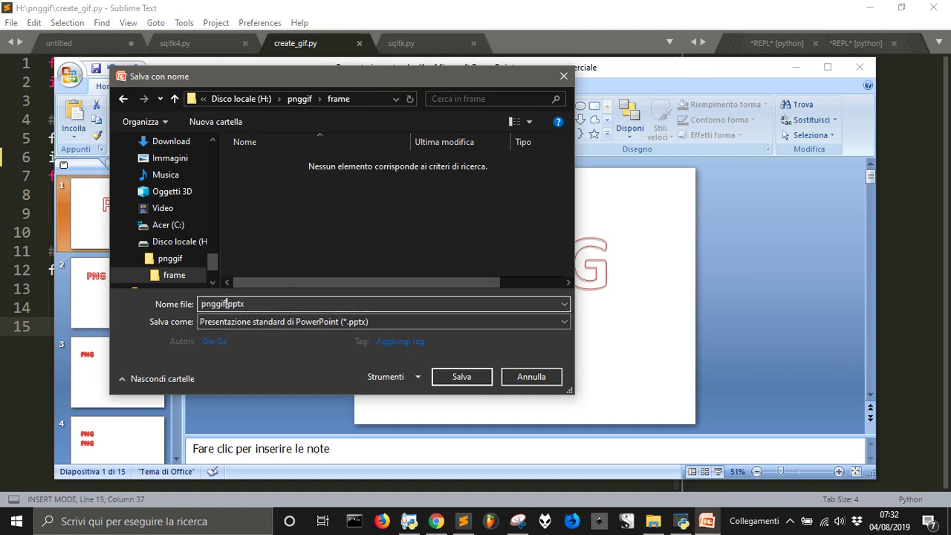
{"action": "key", "text": "Return"}
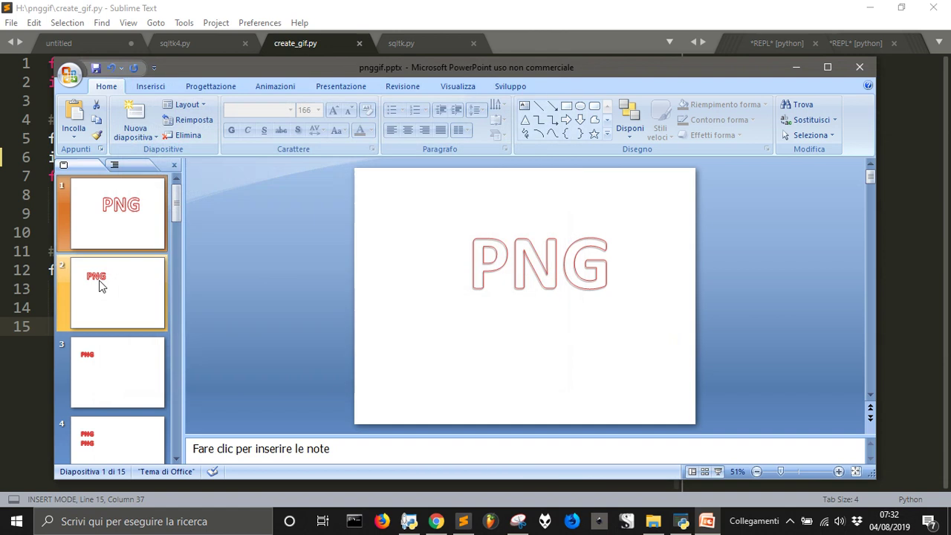
Close the Sublime Text and PowerPoint windows to get back to the pnggif folder in File Explorer
{"action": "left_click", "coordinate": [926, 14]}
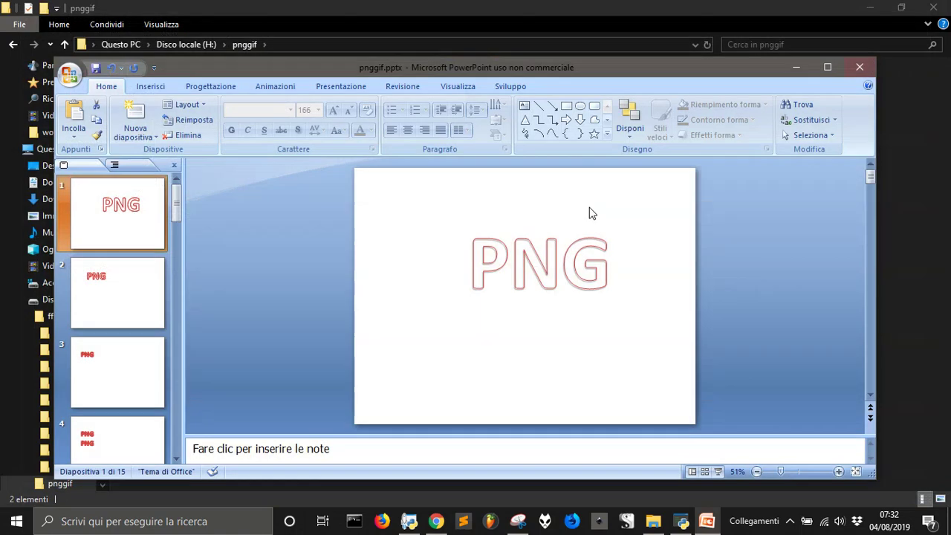
{"action": "left_click", "coordinate": [860, 68]}
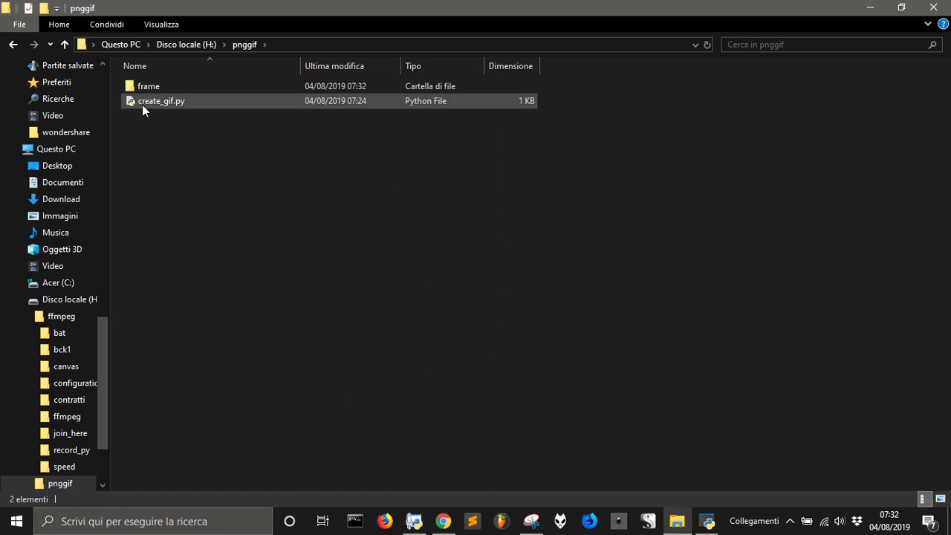
View the exported images in the frame folder, return to pnggif and move create_gif.py into frame
{"action": "double_click", "coordinate": [146, 86]}
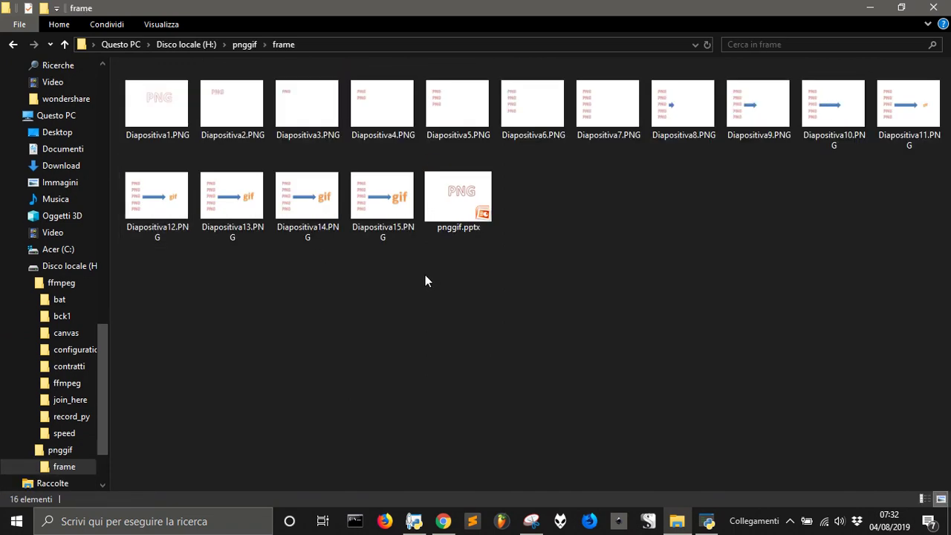
{"action": "left_click", "coordinate": [240, 46]}
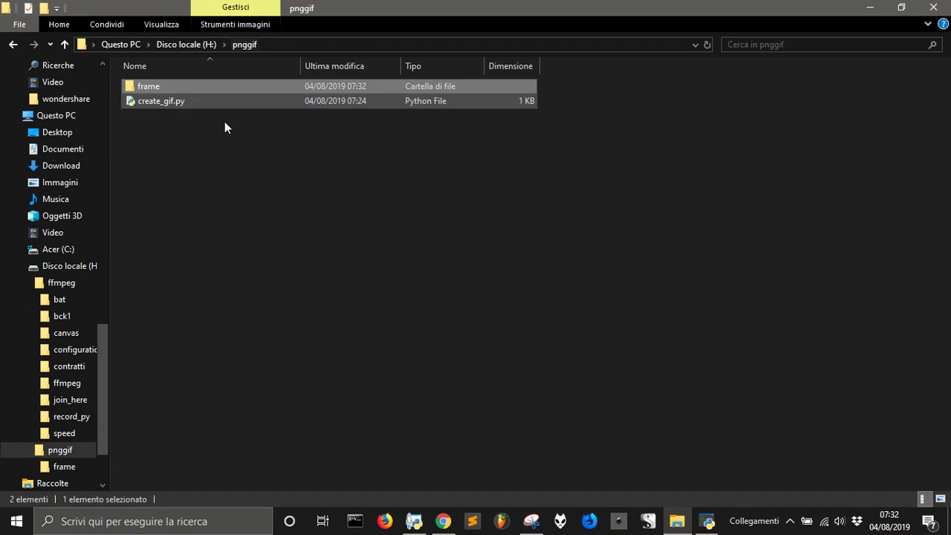
{"action": "left_click", "coordinate": [157, 103]}
{"action": "left_click_drag", "start_coordinate": [157, 103], "coordinate": [142, 93]}
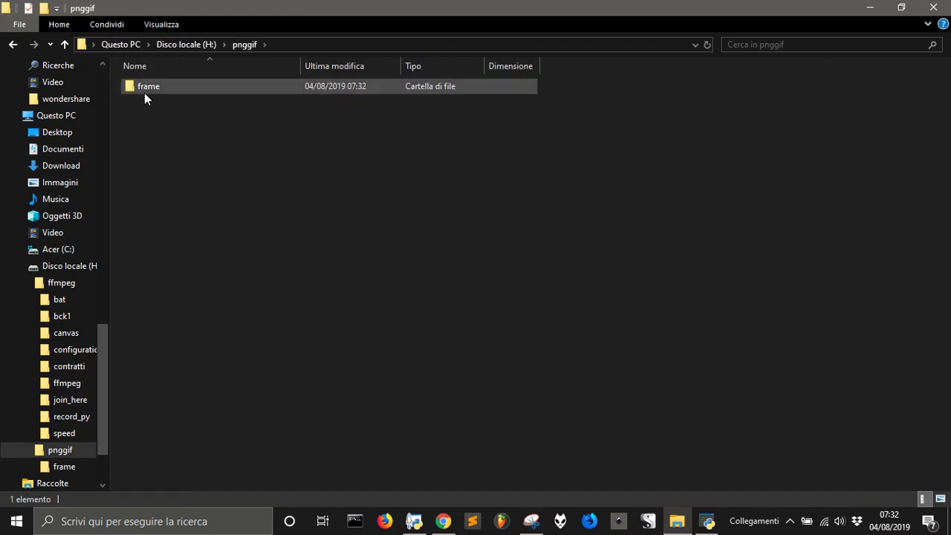
Open the frame folder and launch create_gif.py from there
{"action": "double_click", "coordinate": [142, 89]}
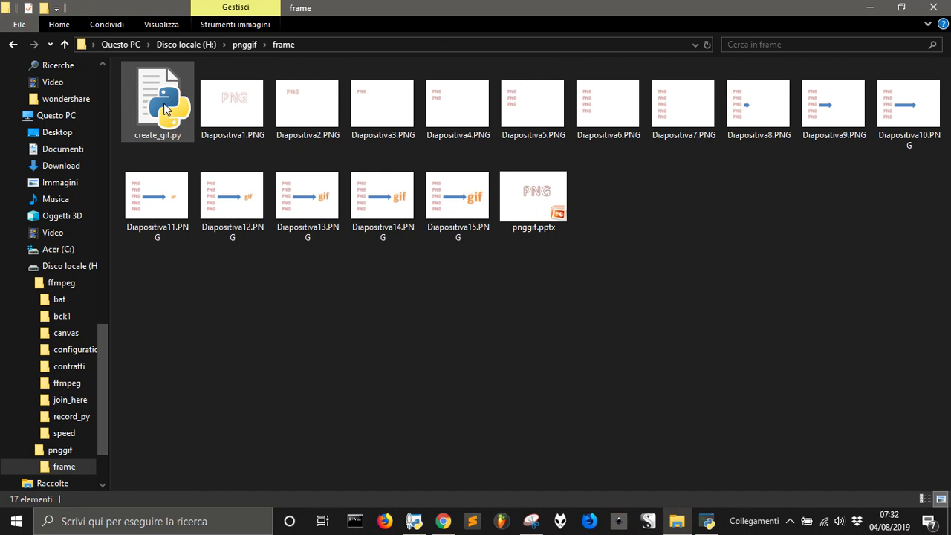
{"action": "double_click", "coordinate": [165, 111]}
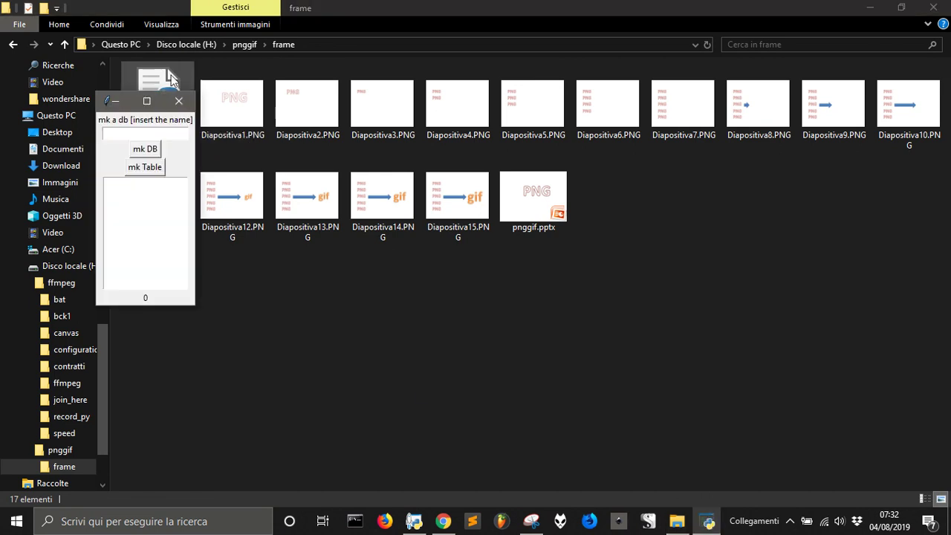
Dismiss the database window, run create_gif.py in the frame folder and view the resulting png_to_gif.gif
{"action": "left_click", "coordinate": [179, 100]}
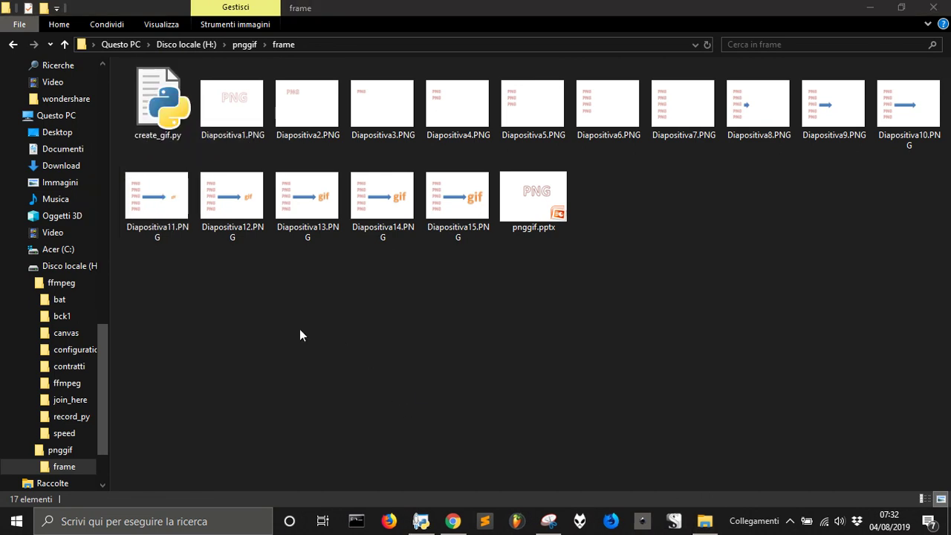
{"action": "double_click", "coordinate": [155, 91]}
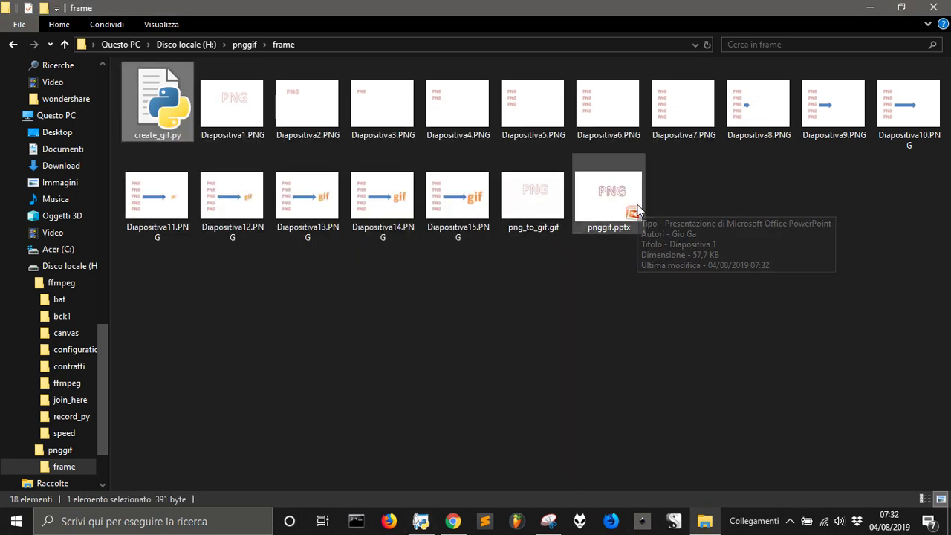
{"action": "left_click", "coordinate": [541, 220]}
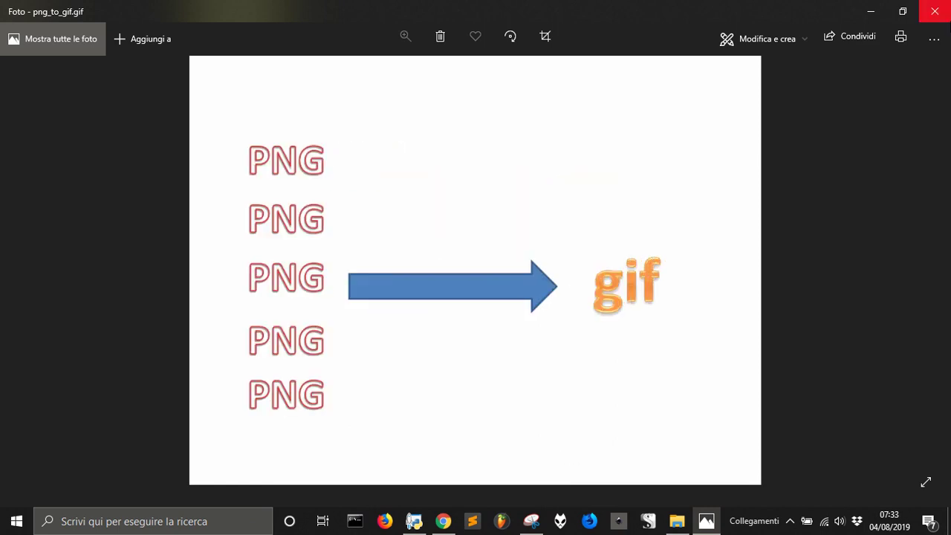
{"action": "left_click", "coordinate": [944, 11]}
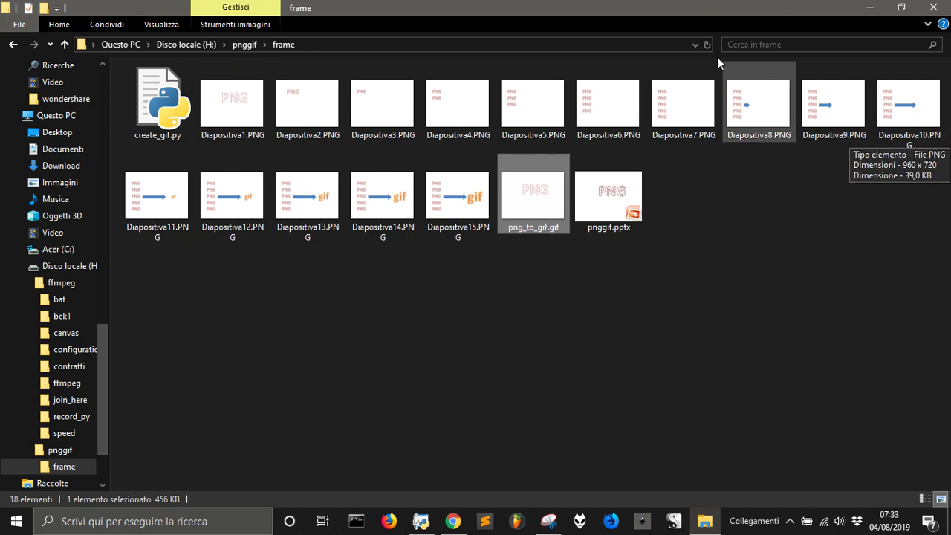
Rename Diapositiva10.PNG as Diapositiva9a.PNG so that it sorts after Diapositiva9.PNG
{"action": "left_click", "coordinate": [912, 142]}
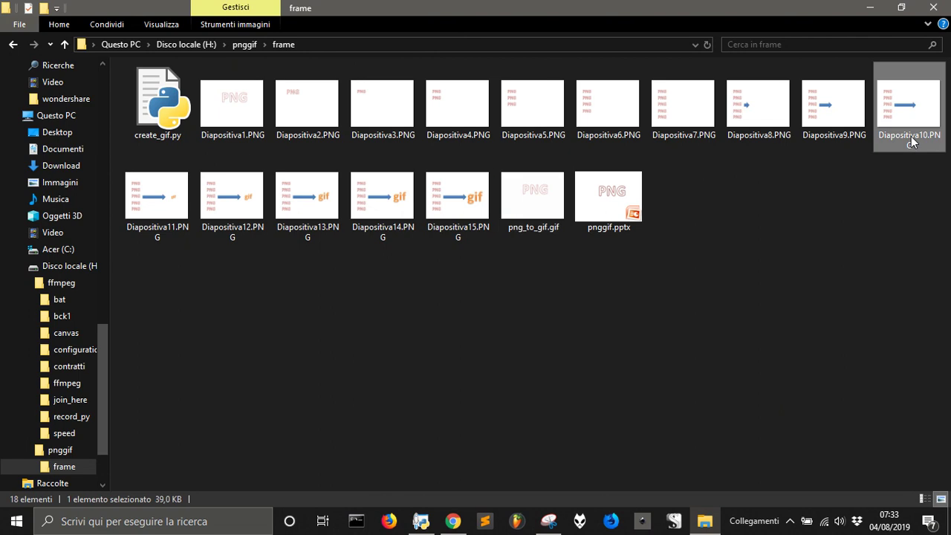
{"action": "left_click", "coordinate": [912, 138]}
{"action": "left_click", "coordinate": [912, 137]}
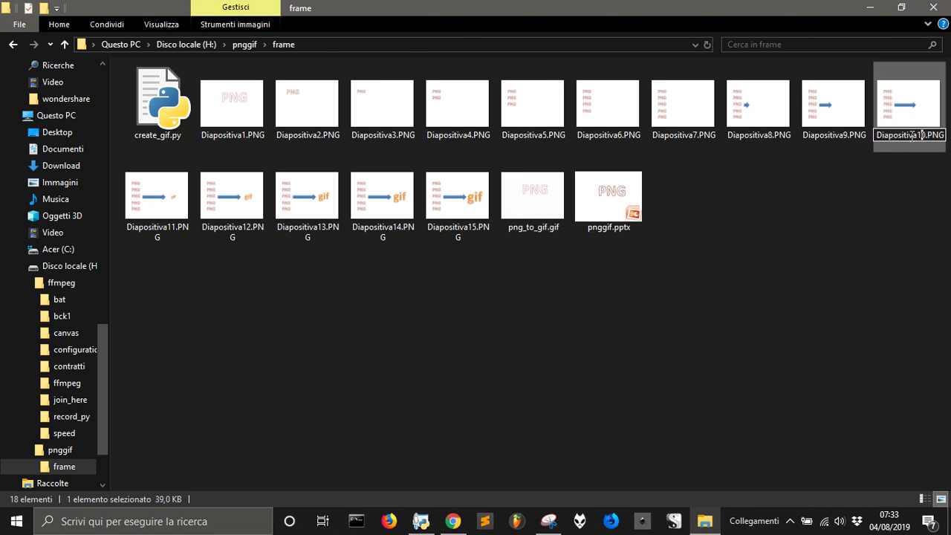
{"action": "key", "text": "BackSpace"}
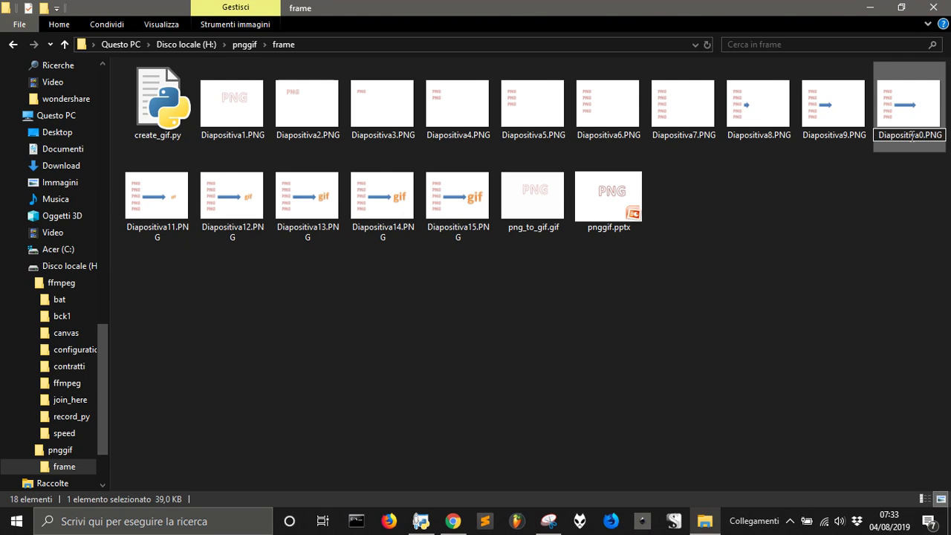
{"action": "type", "text": "9"}
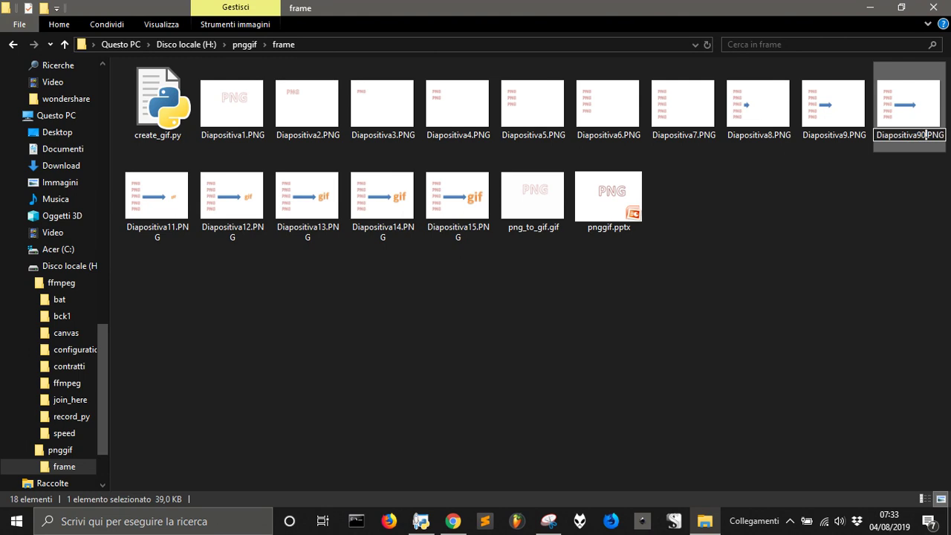
{"action": "key", "text": "BackSpace"}
{"action": "type", "text": "a"}
{"action": "key", "text": "Return"}
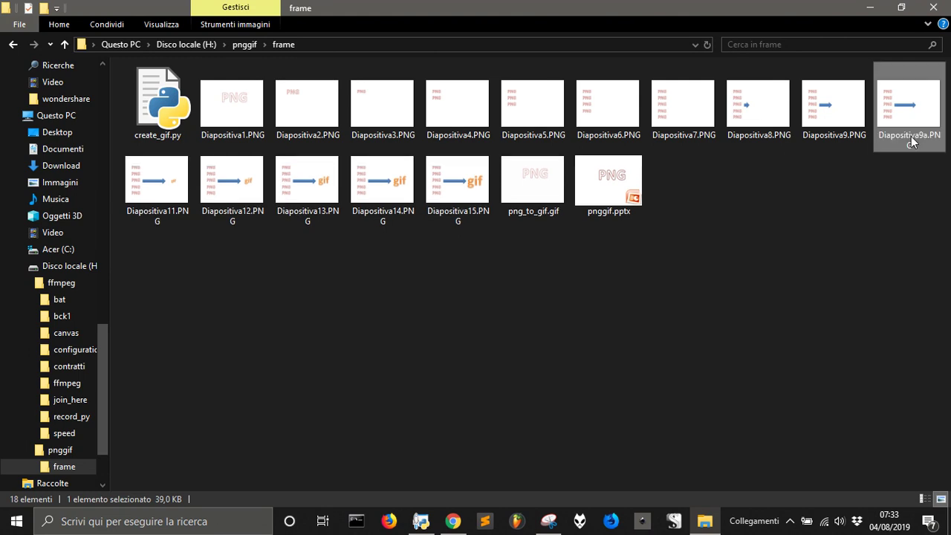
Rename Diapositiva11.PNG as Diapositiva9b.PNG
{"action": "left_click", "coordinate": [146, 184]}
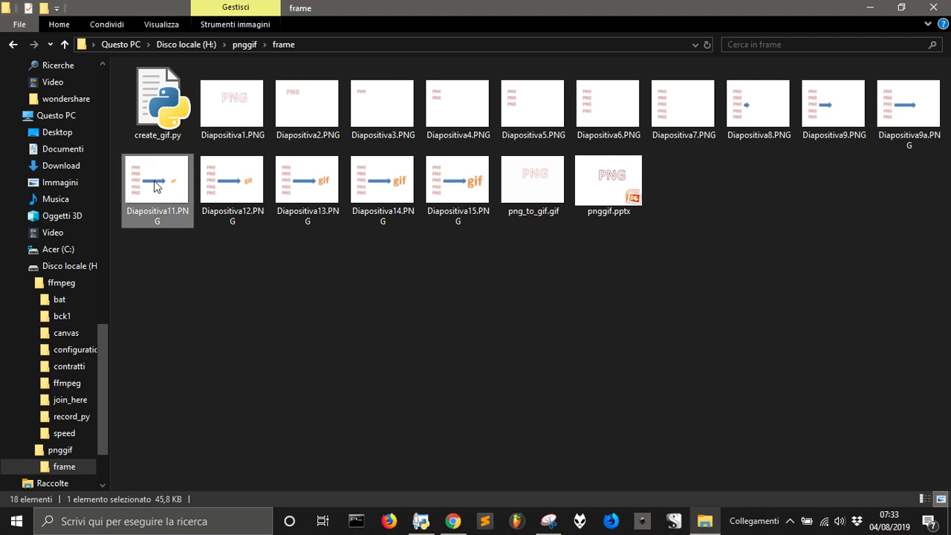
{"action": "key", "text": "F2"}
{"action": "key", "text": "Right"}
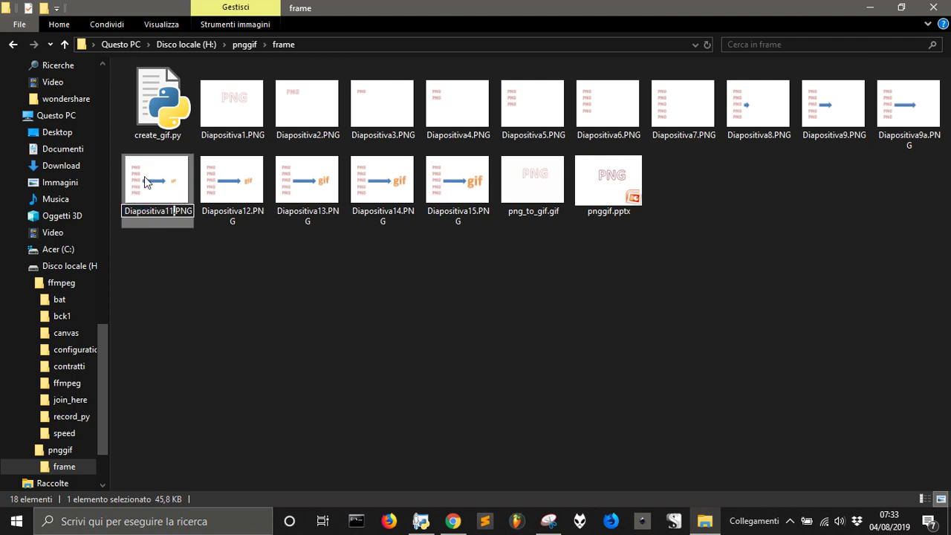
{"action": "key", "text": "BackSpace"}
{"action": "key", "text": "BackSpace"}
{"action": "type", "text": "9b"}
{"action": "key", "text": "Return"}
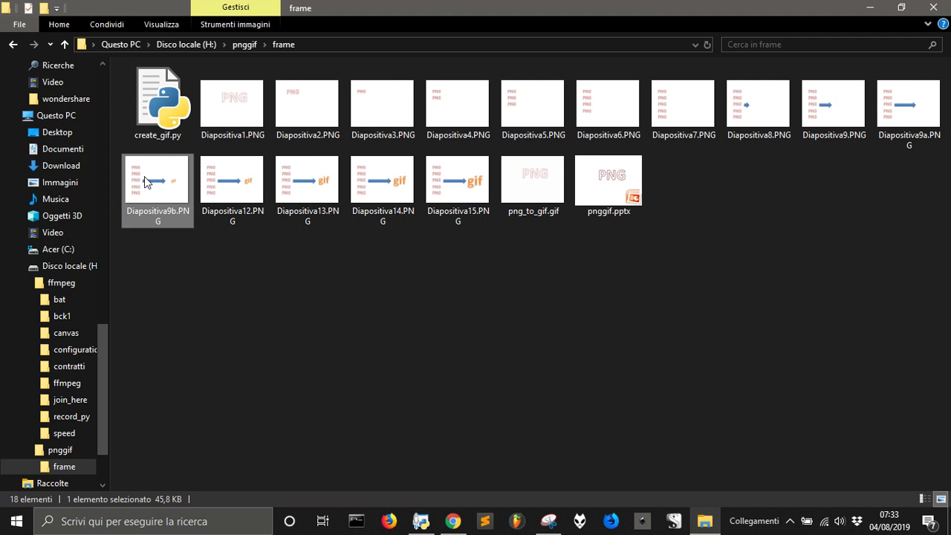
Rename Diapositiva12.PNG as Diapositiva9c.PNG
{"action": "left_click", "coordinate": [240, 205]}
{"action": "key", "text": "F2"}
{"action": "key", "text": "Right"}
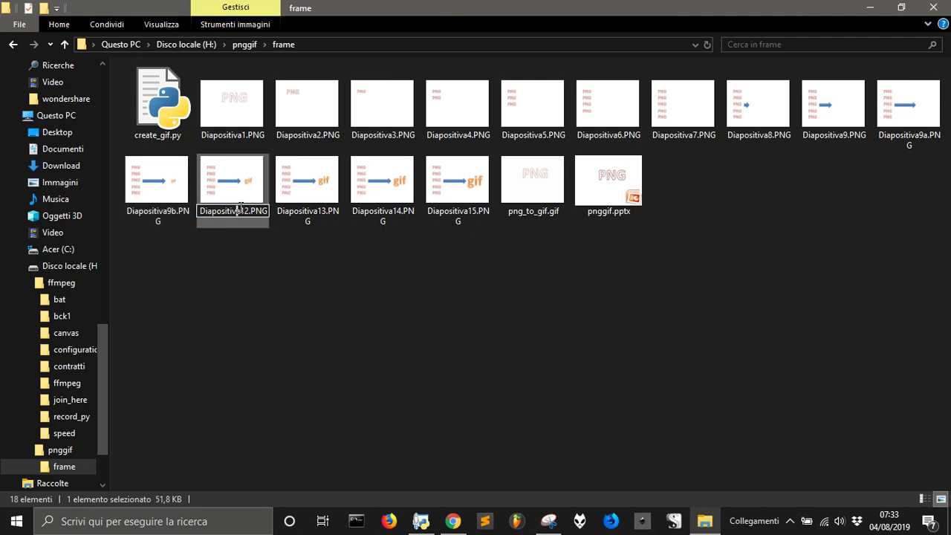
{"action": "key", "text": "BackSpace"}
{"action": "key", "text": "BackSpace"}
{"action": "type", "text": "9c"}
{"action": "key", "text": "Return"}
Rename Diapositiva13.PNG as Diapositiva9d.PNG
{"action": "left_click", "coordinate": [312, 214]}
{"action": "left_click", "coordinate": [312, 214]}
{"action": "left_click", "coordinate": [312, 212]}
{"action": "key", "text": "BackSpace"}
{"action": "key", "text": "BackSpace"}
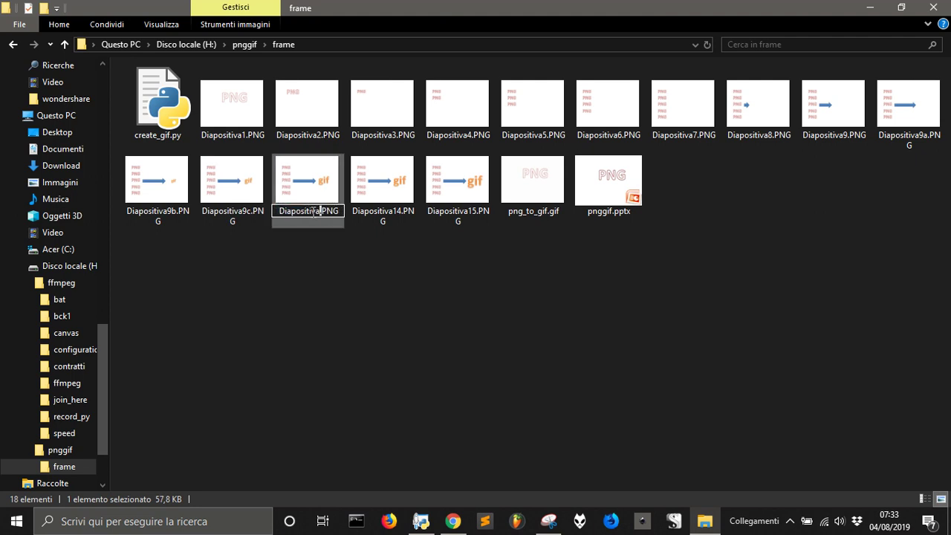
{"action": "type", "text": "9d"}
{"action": "key", "text": "Return"}
Rename Diapositiva14.PNG as Diapositiva9e.PNG
{"action": "left_click", "coordinate": [365, 206]}
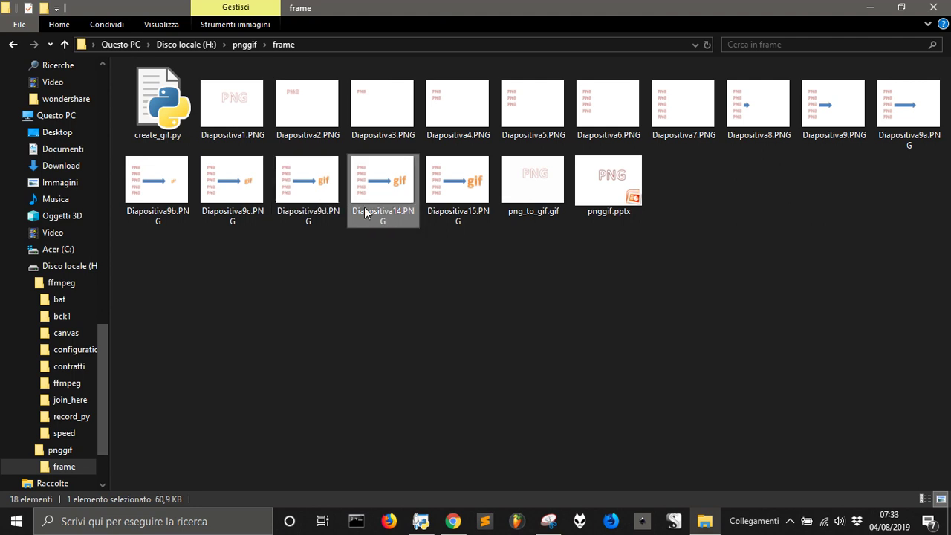
{"action": "key", "text": "F2"}
{"action": "key", "text": "Right"}
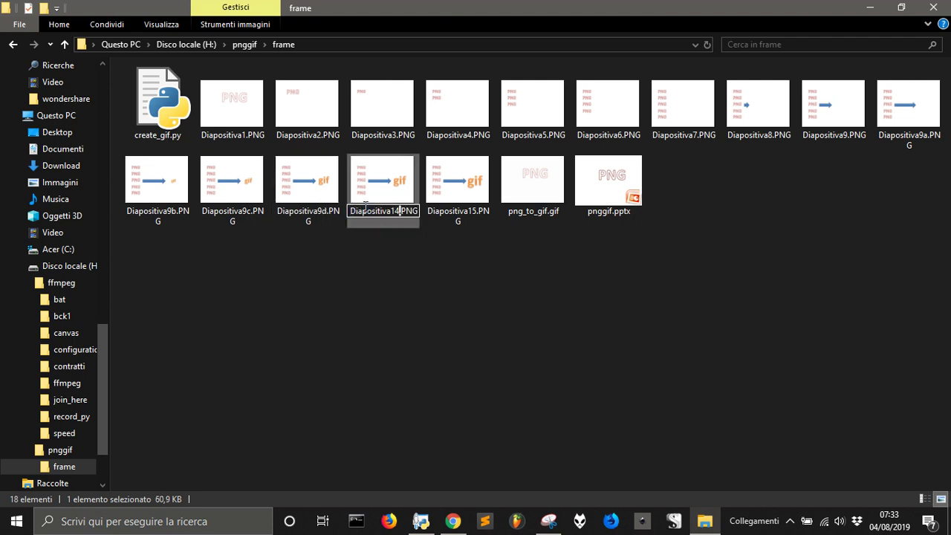
{"action": "key", "text": "BackSpace"}
{"action": "key", "text": "BackSpace"}
{"action": "type", "text": "9e"}
{"action": "key", "text": "Return"}
Rename Diapositiva15.PNG as Diapositiva9f.PNG
{"action": "key", "text": "Right"}
{"action": "key", "text": "Right"}
{"action": "key", "text": "Left"}
{"action": "key", "text": "F2"}
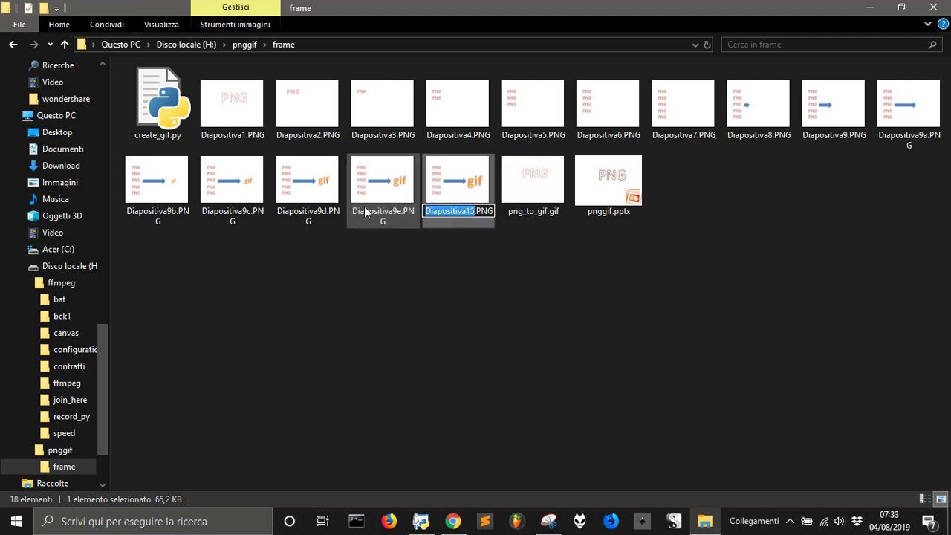
{"action": "key", "text": "Home"}
{"action": "key", "text": "Right"}
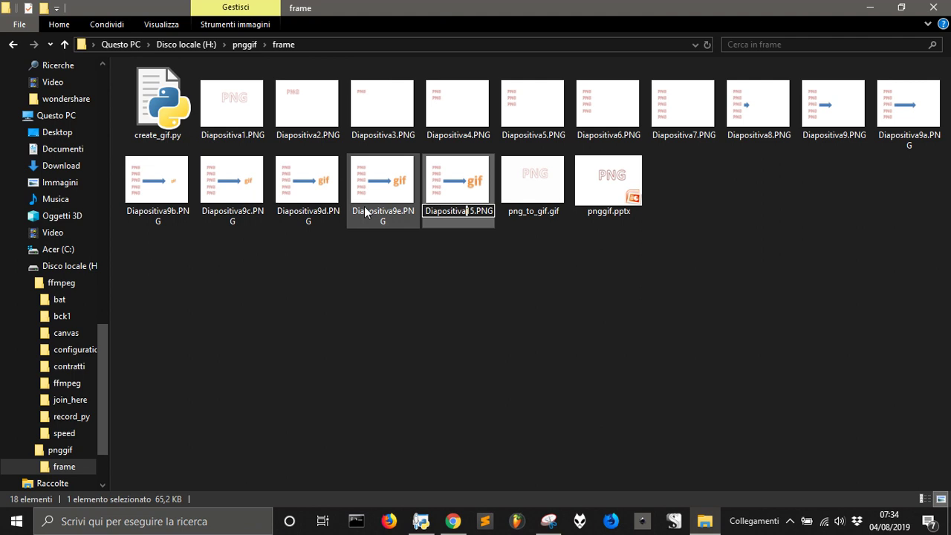
{"action": "key", "text": "BackSpace"}
{"action": "key", "text": "BackSpace"}
{"action": "type", "text": "9f"}
{"action": "key", "text": "Return"}
Regenerate png_to_gif.gif by deleting the old file and rerunning create_gif.py, and view the new animation
{"action": "key", "text": "Right"}
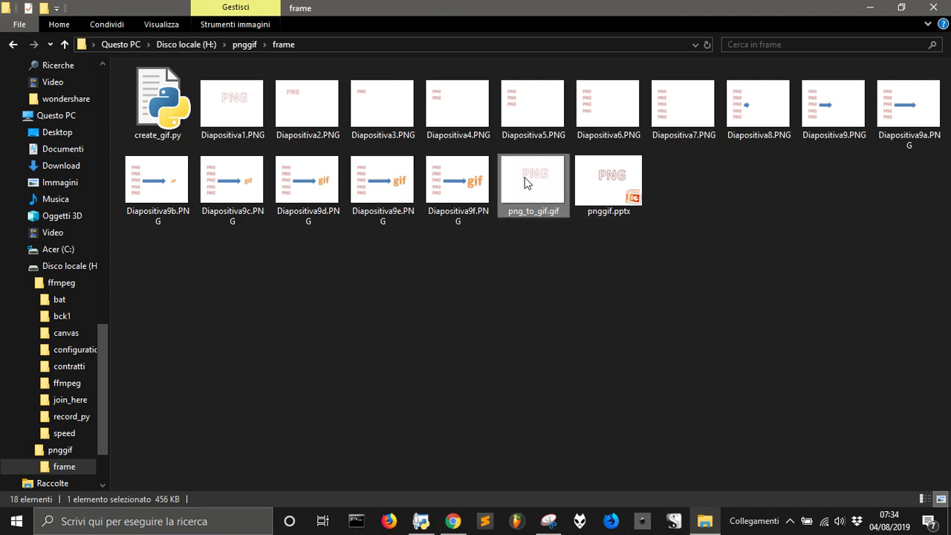
{"action": "key", "text": "Delete"}
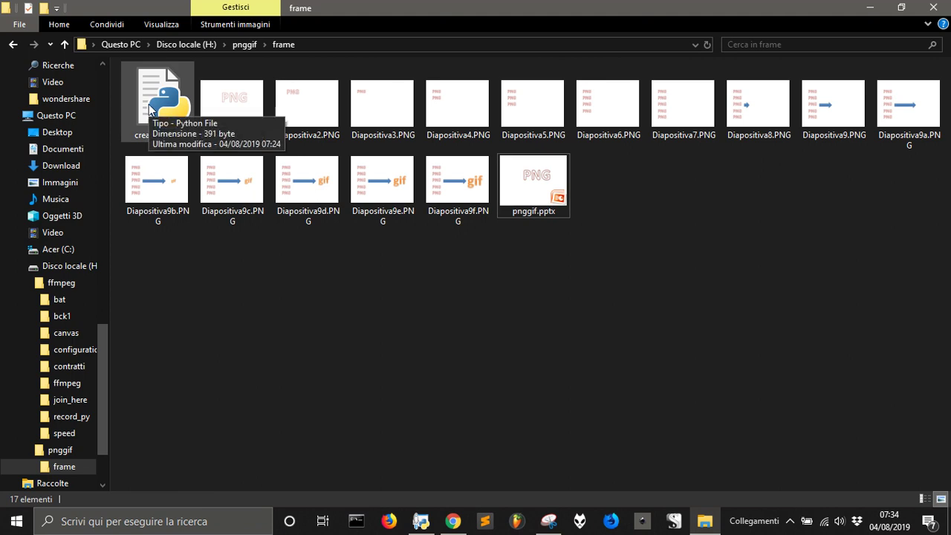
{"action": "double_click", "coordinate": [148, 104]}
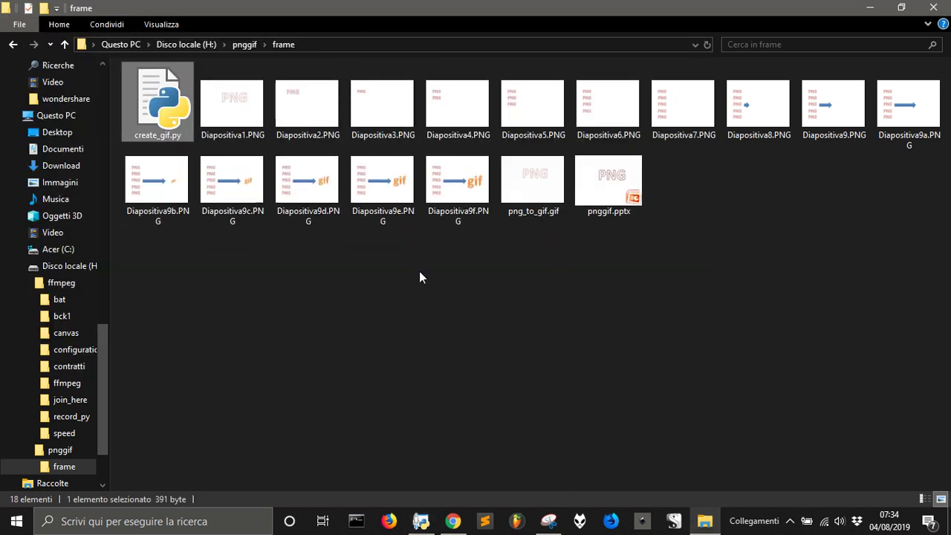
{"action": "double_click", "coordinate": [532, 191]}
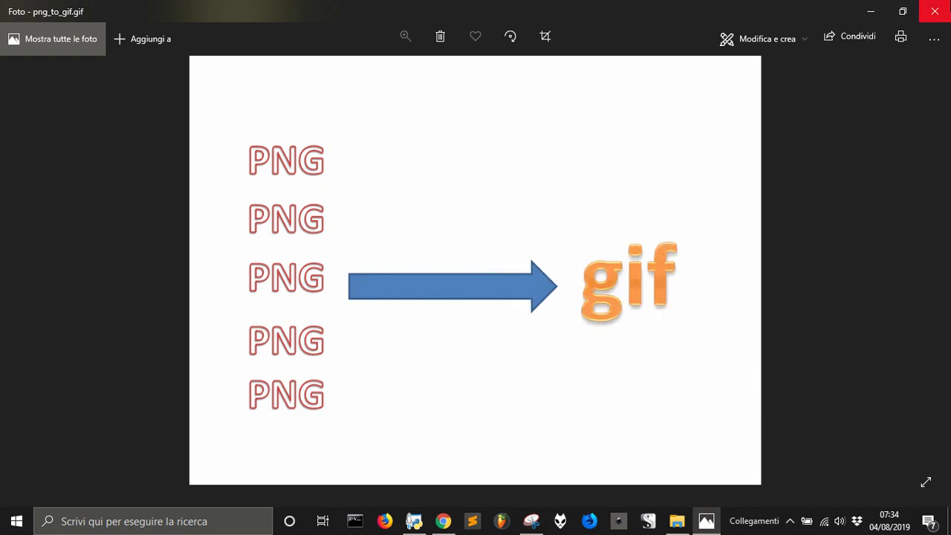
{"action": "left_click", "coordinate": [946, 6]}
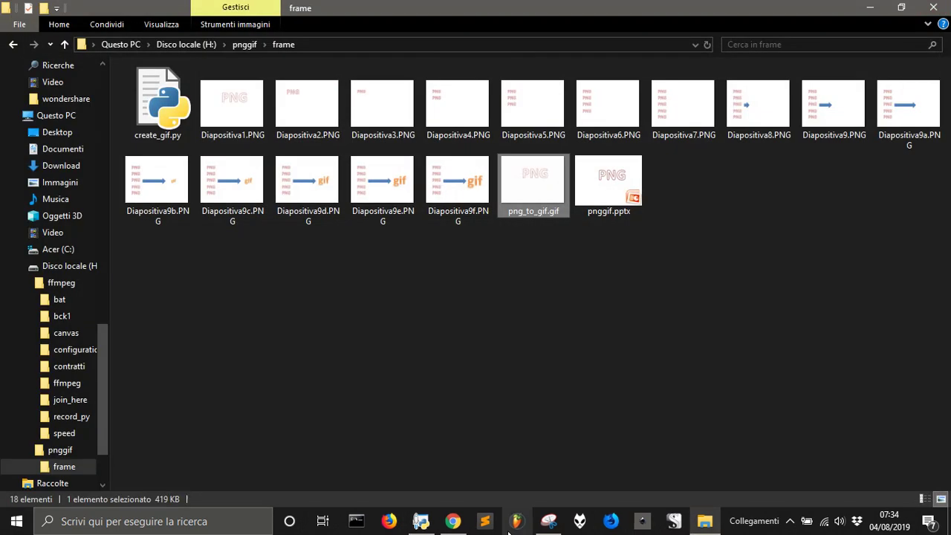
Switch to the png-to-gif article in Chrome and examine the file pattern in the glob line of its Python code
{"action": "mouse_move", "coordinate": [453, 520]}
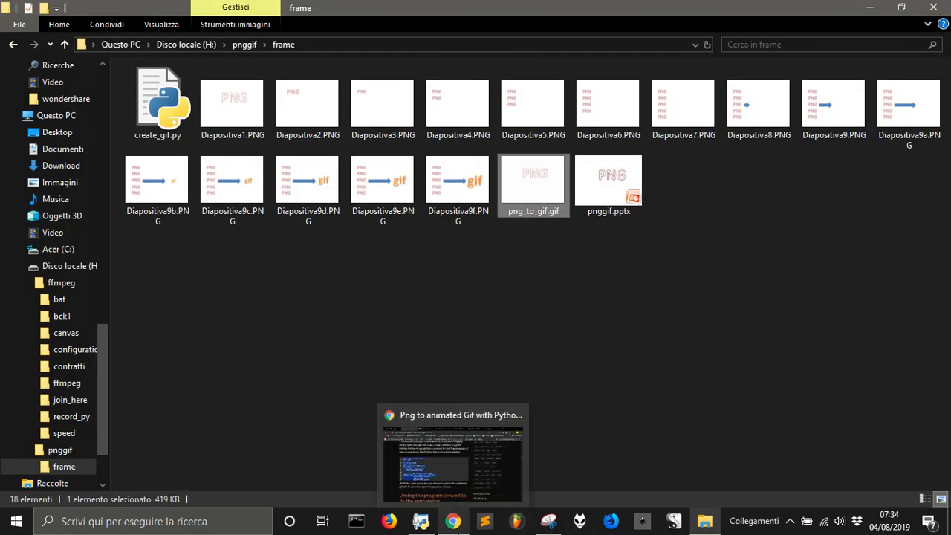
{"action": "left_click", "coordinate": [454, 453]}
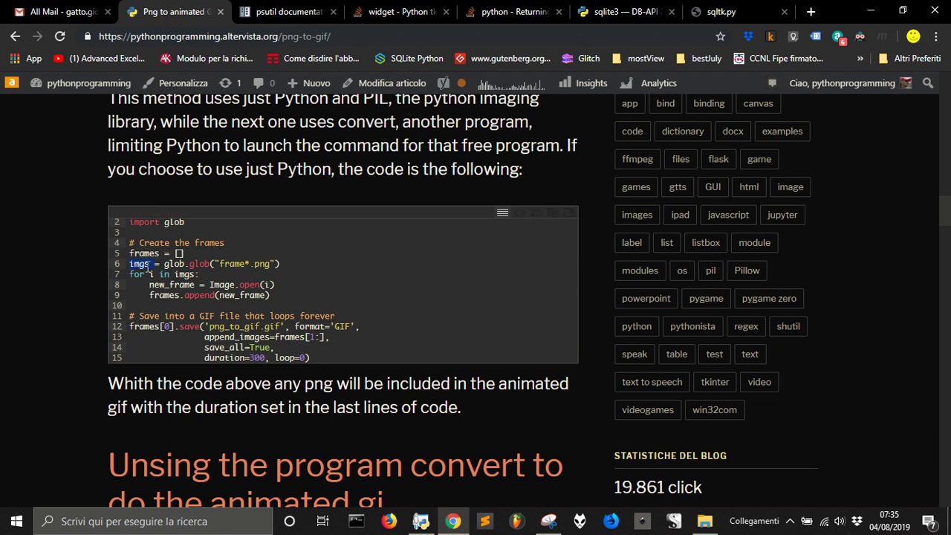
{"action": "double_click", "coordinate": [227, 261]}
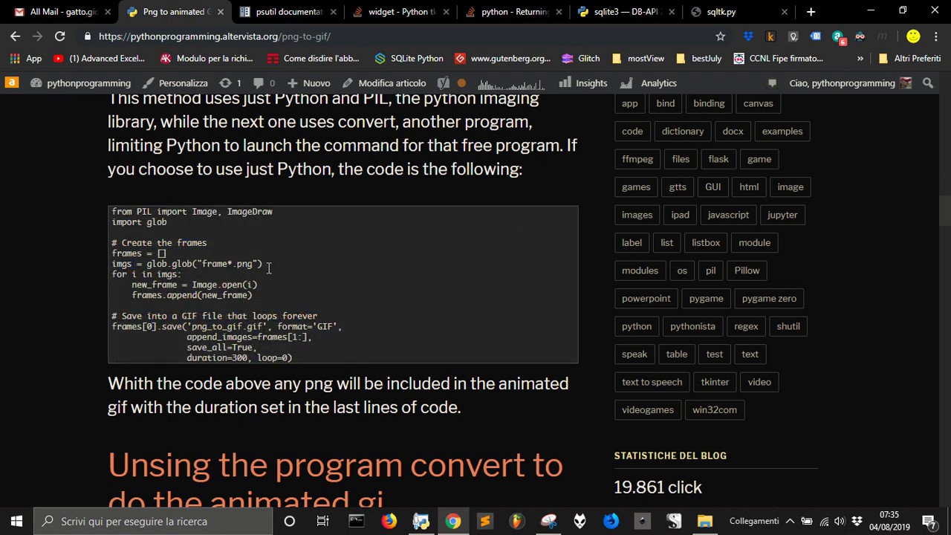
{"action": "left_click_drag", "start_coordinate": [268, 268], "coordinate": [200, 268]}
{"action": "left_click", "coordinate": [230, 272]}
{"action": "left_click_drag", "start_coordinate": [230, 265], "coordinate": [202, 263]}
Switch to Sublime Text and open create_gif.py from H:\pnggif\frame
{"action": "left_click", "coordinate": [485, 520]}
{"action": "scroll", "coordinate": [297, 293], "scroll_direction": "down", "scroll_amount": 2}
{"action": "scroll", "coordinate": [297, 284], "scroll_direction": "up", "scroll_amount": 4}
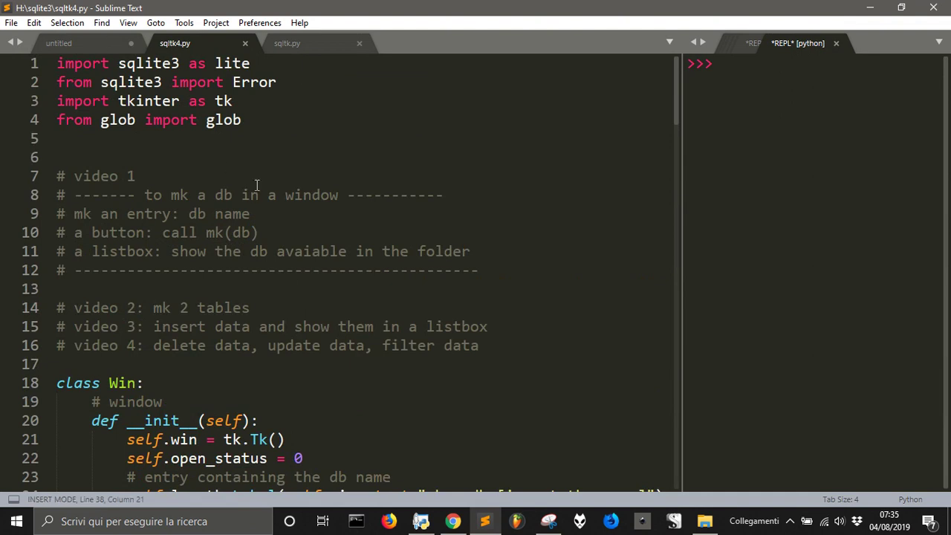
{"action": "mouse_move", "coordinate": [437, 524]}
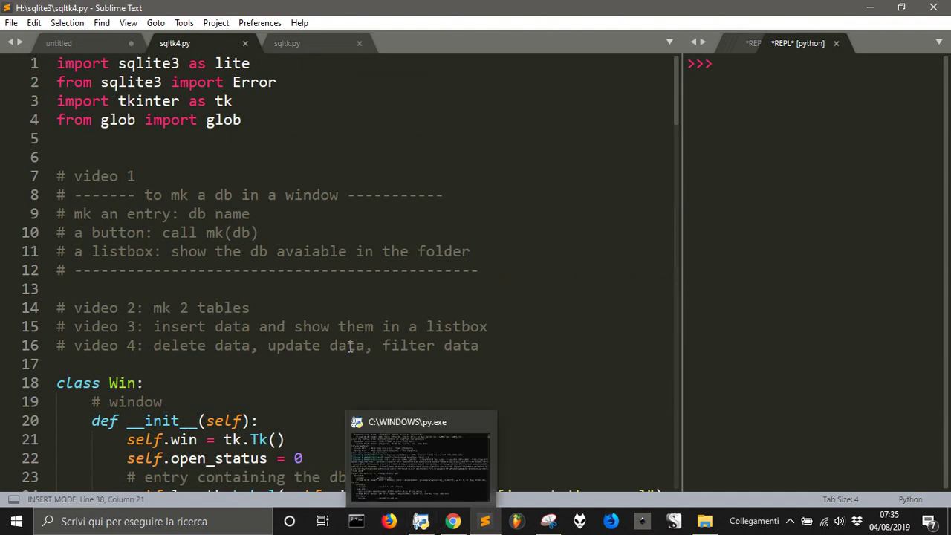
{"action": "left_click", "coordinate": [348, 345]}
{"action": "key", "text": "ctrl+o"}
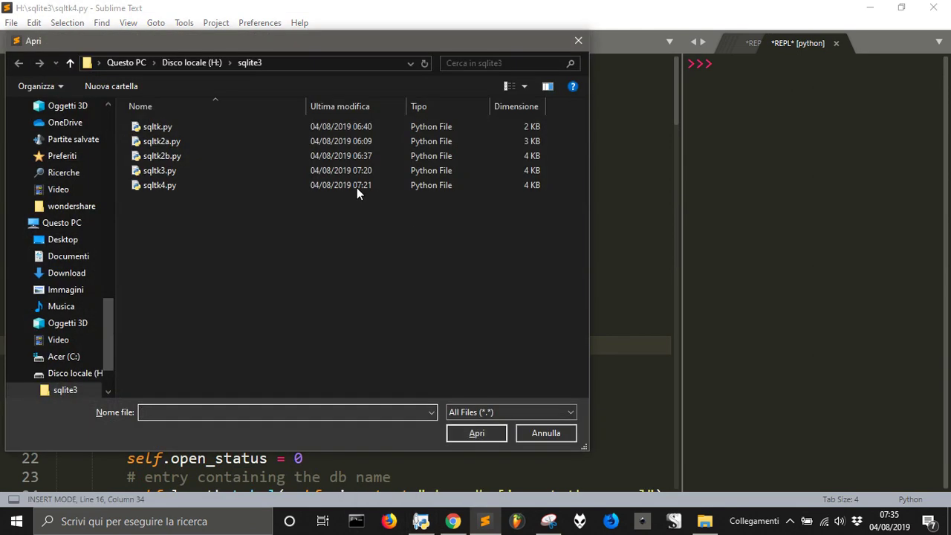
{"action": "left_click", "coordinate": [191, 62]}
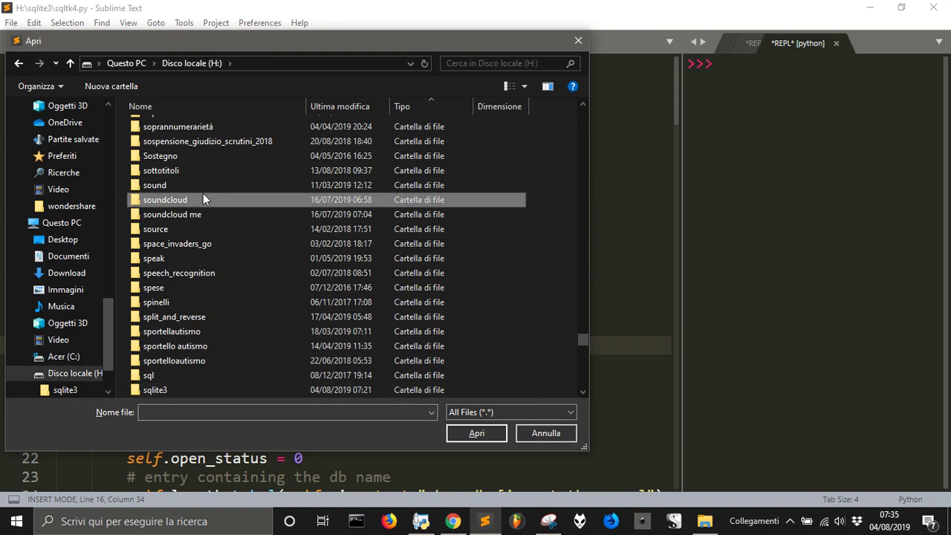
{"action": "type", "text": "progetti.txt"}
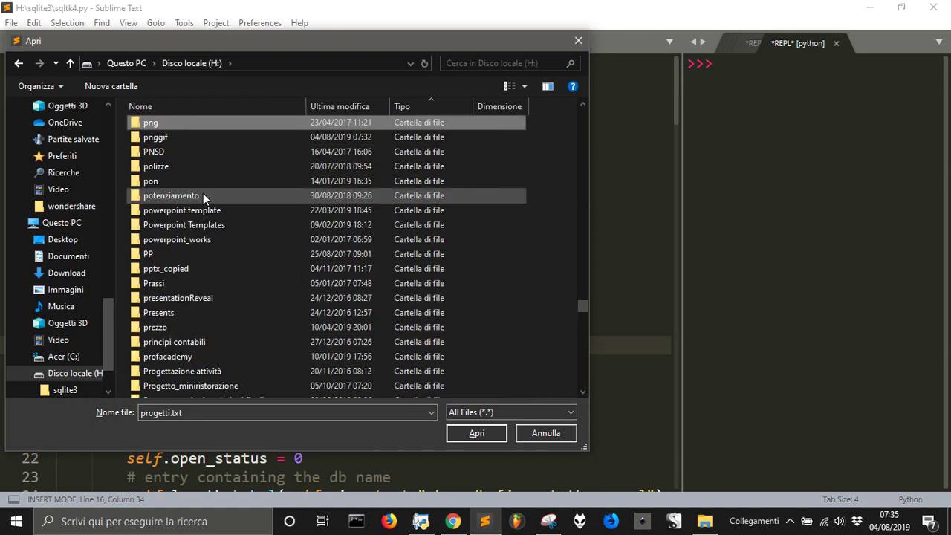
{"action": "key", "text": "Down"}
{"action": "key", "text": "Return"}
{"action": "double_click", "coordinate": [152, 128]}
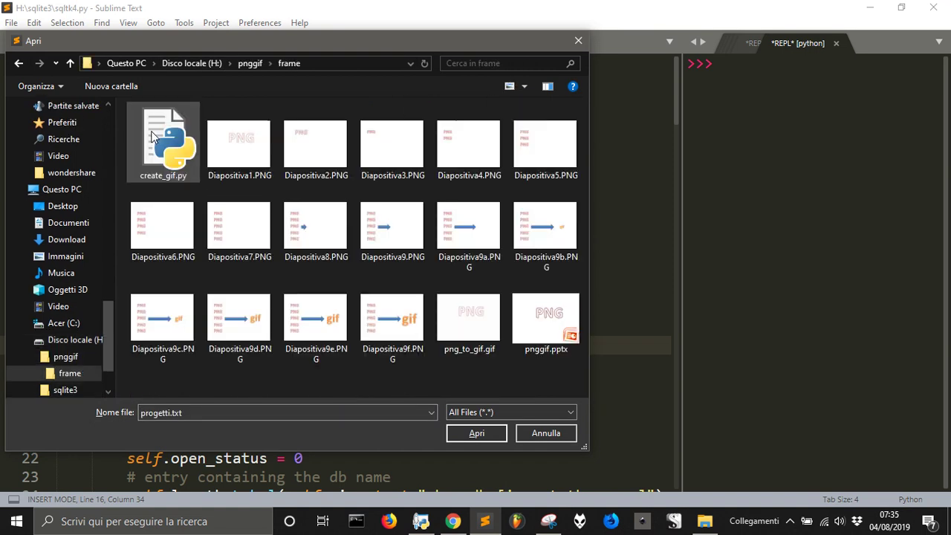
{"action": "double_click", "coordinate": [152, 132]}
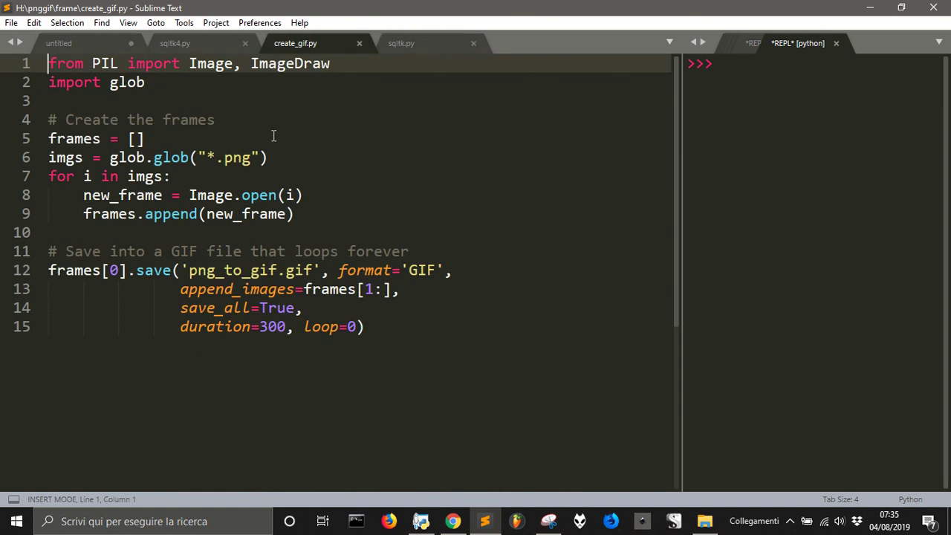
Remove the ImageDraw import from line 1 of create_gif.py, keeping only Image, and save the script
{"action": "left_click_drag", "start_coordinate": [330, 64], "coordinate": [236, 64]}
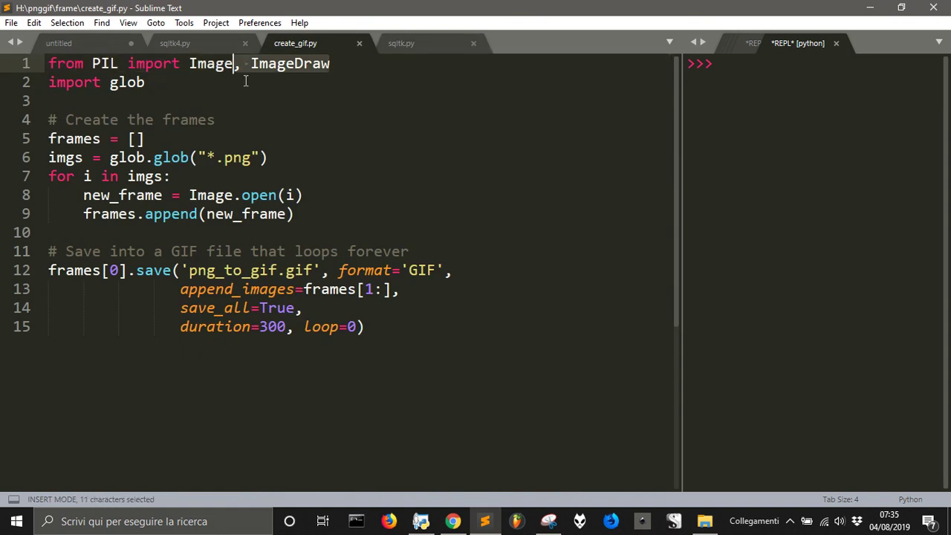
{"action": "key", "text": "BackSpace"}
{"action": "key", "text": "ctrl+s"}
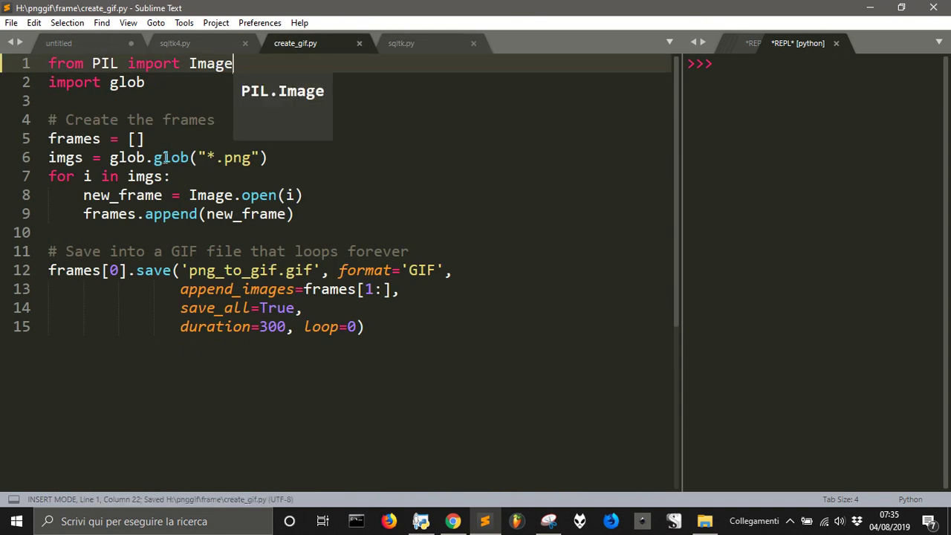
Examine the frame-creation code in create_gif.py: the glob file pattern, the Image.open line and the appending of new_frame to the frames list
{"action": "left_click", "coordinate": [219, 157]}
{"action": "left_click_drag", "start_coordinate": [251, 157], "coordinate": [206, 157]}
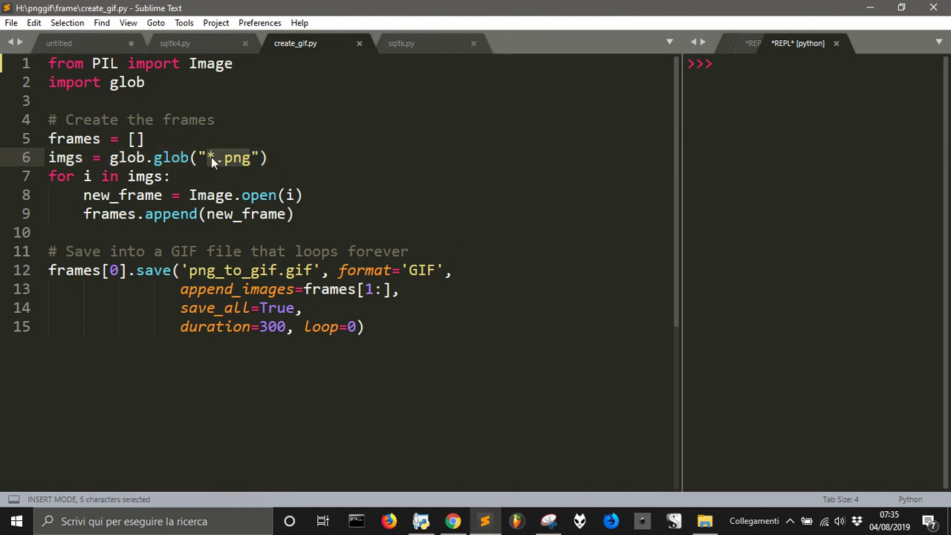
{"action": "left_click_drag", "start_coordinate": [211, 157], "coordinate": [207, 156]}
{"action": "left_click_drag", "start_coordinate": [216, 157], "coordinate": [252, 158]}
{"action": "left_click", "coordinate": [134, 195]}
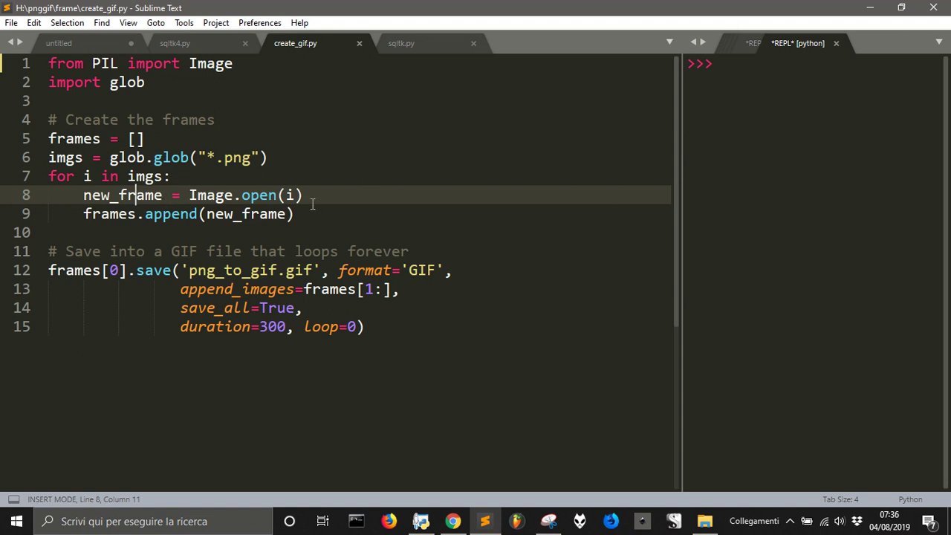
{"action": "left_click_drag", "start_coordinate": [306, 198], "coordinate": [83, 194]}
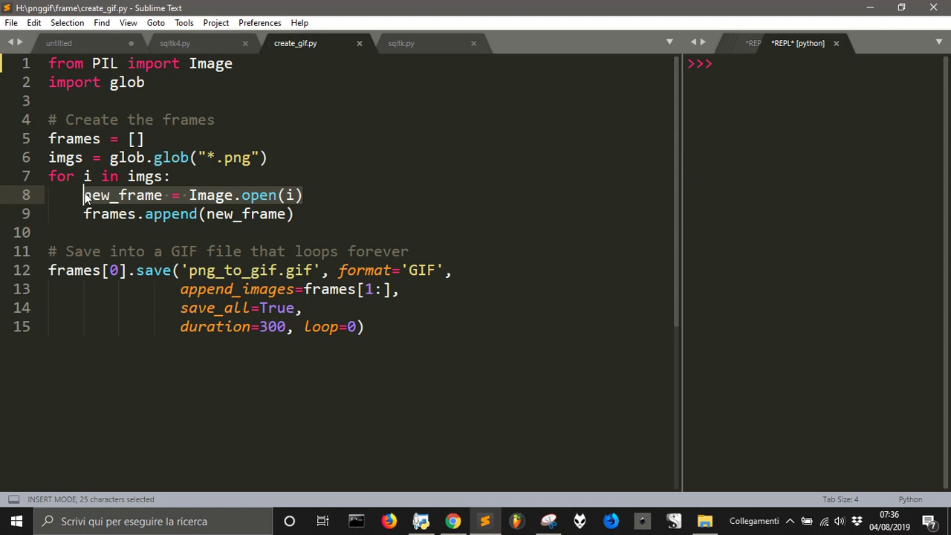
{"action": "left_click", "coordinate": [302, 221]}
{"action": "double_click", "coordinate": [144, 198]}
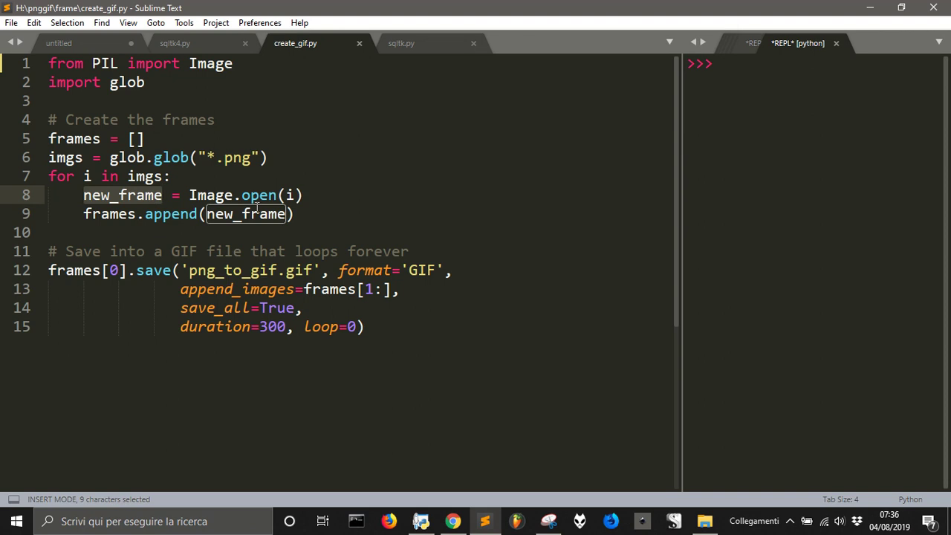
{"action": "left_click_drag", "start_coordinate": [287, 214], "coordinate": [206, 214]}
{"action": "left_click_drag", "start_coordinate": [101, 139], "coordinate": [49, 138]}
{"action": "left_click", "coordinate": [148, 232]}
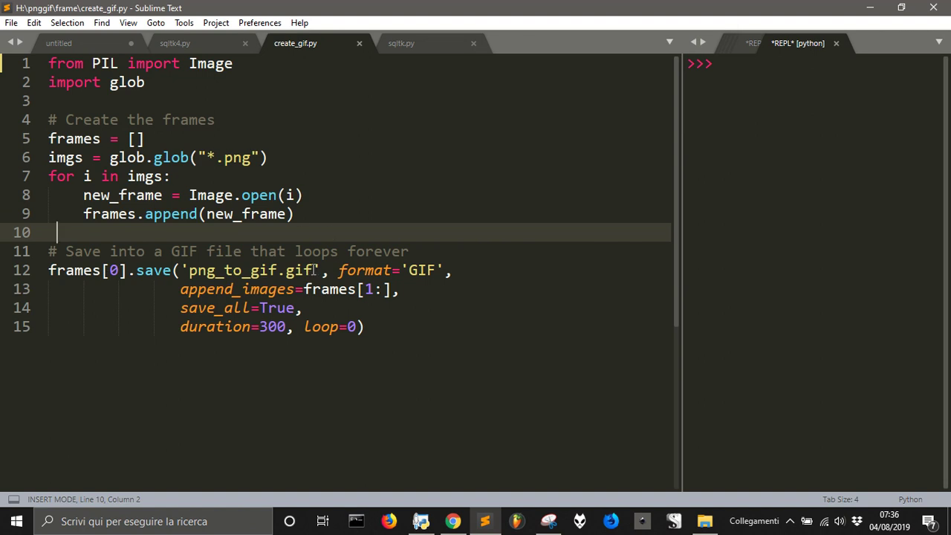
Examine the duration and loop arguments in the frames[0].save call of create_gif.py
{"action": "double_click", "coordinate": [274, 329]}
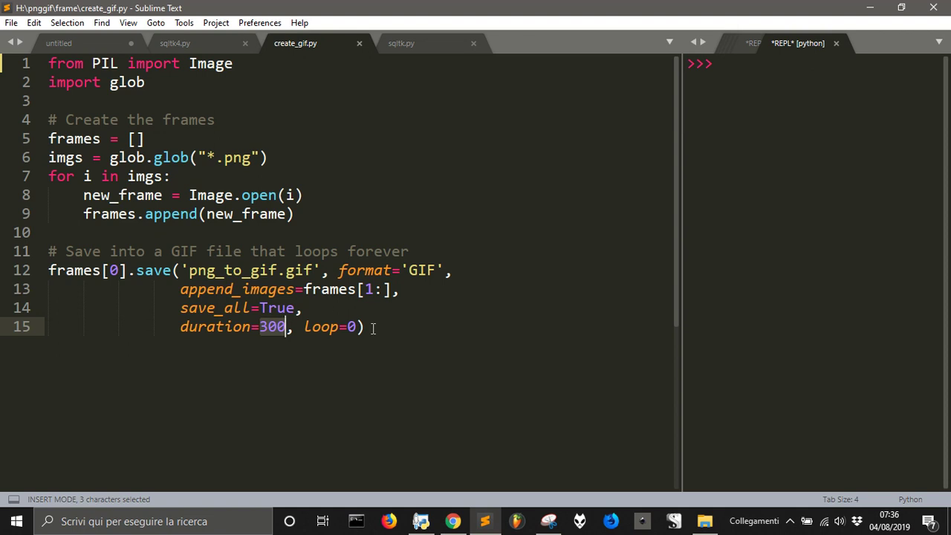
{"action": "left_click", "coordinate": [336, 306]}
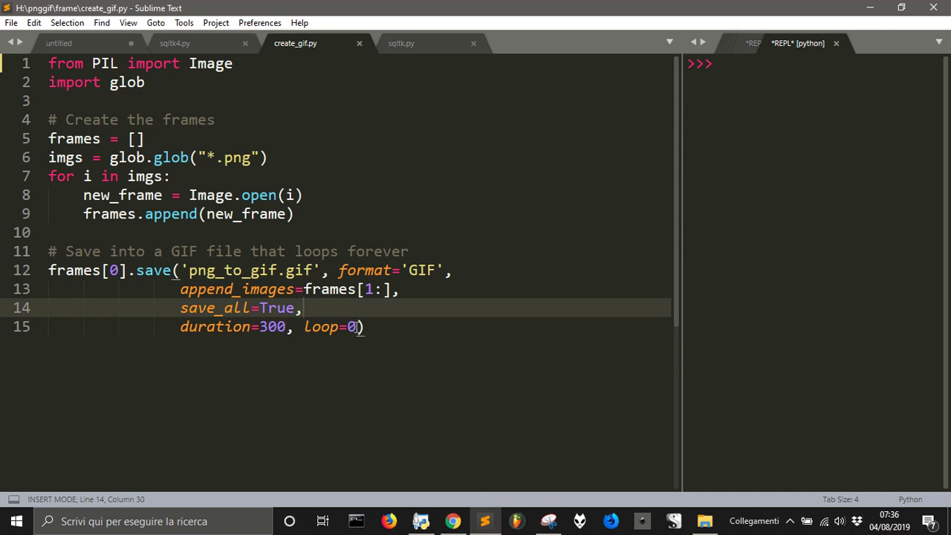
{"action": "left_click_drag", "start_coordinate": [358, 327], "coordinate": [346, 327]}
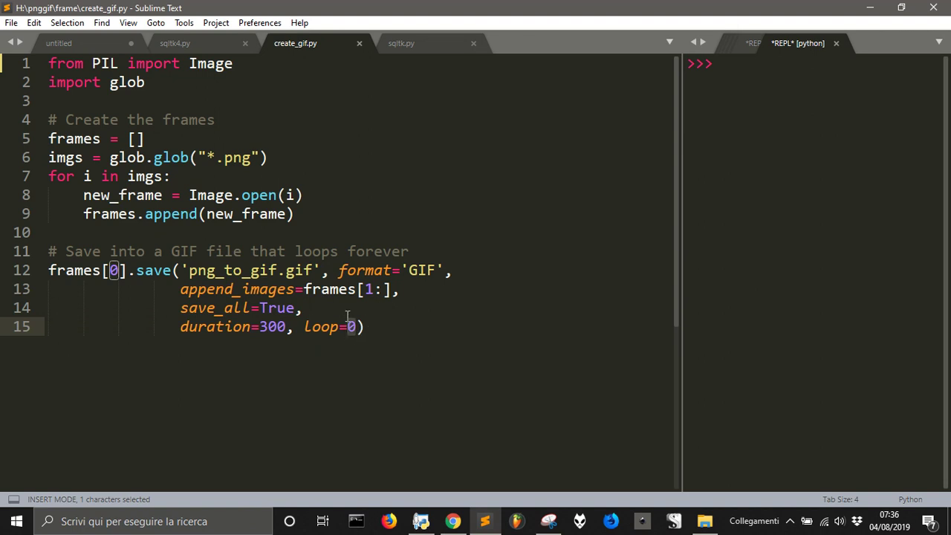
{"action": "left_click", "coordinate": [305, 308]}
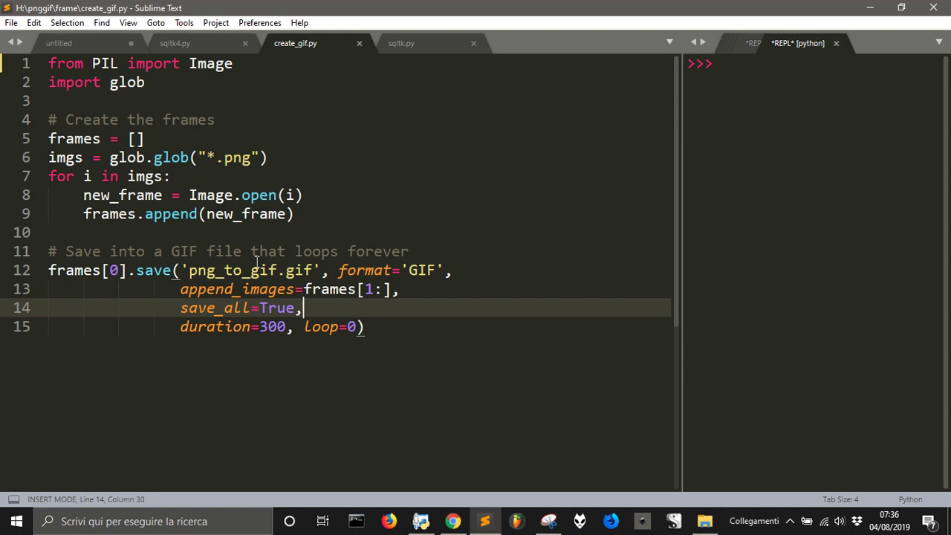